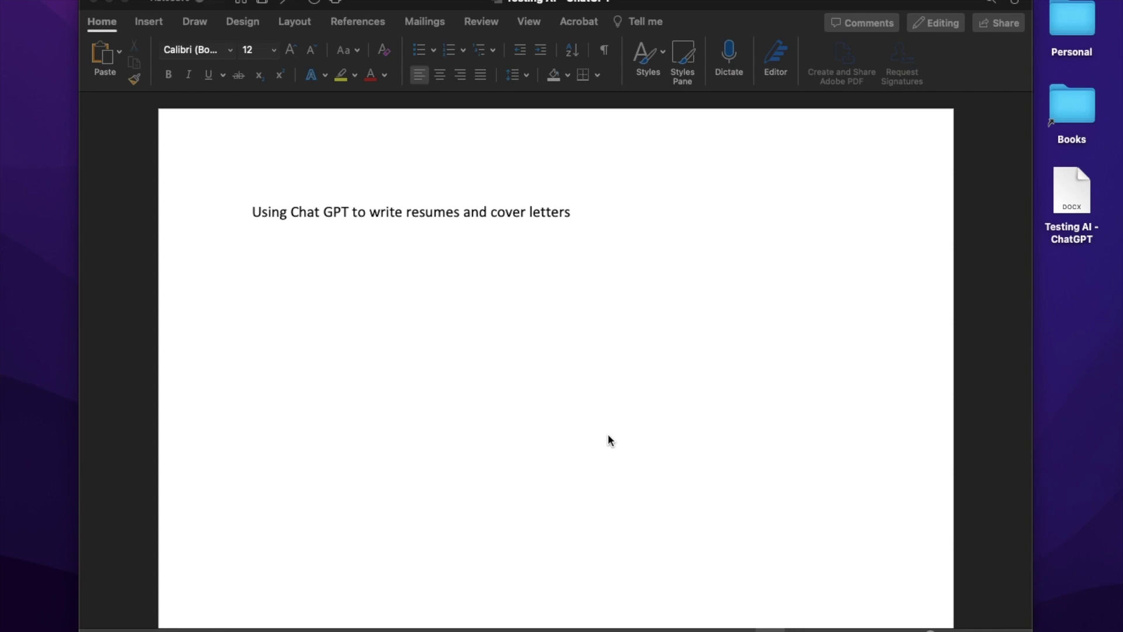
Step: Switch from the Word document to the browser showing ChatGPT
{"action": "key", "text": "ctrl+Left"}
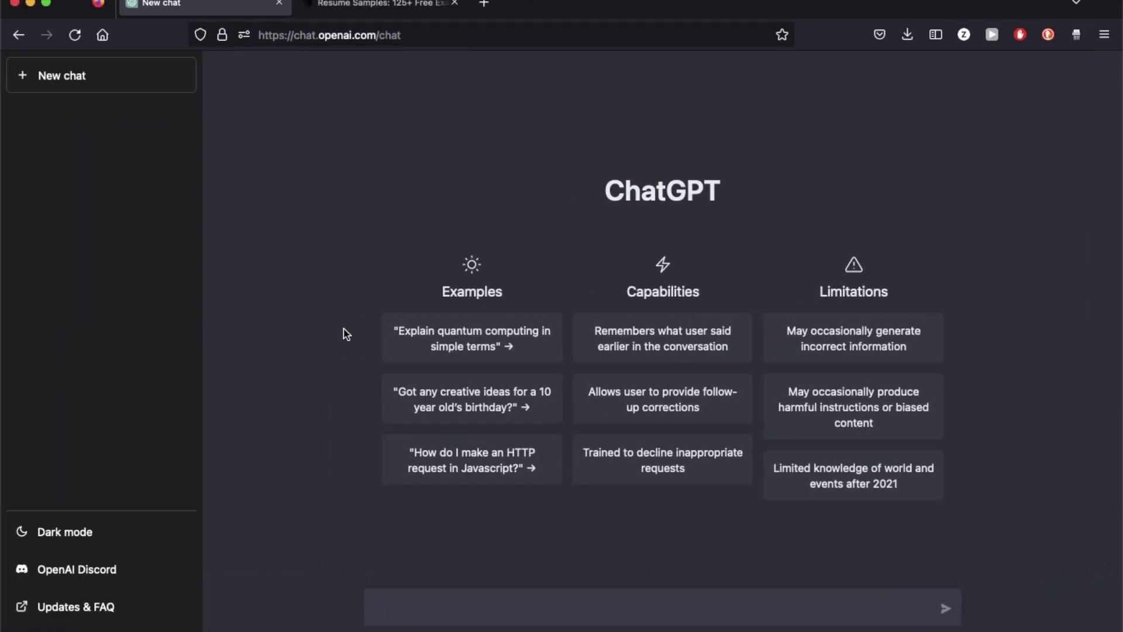
Step: Swipe across desktop spaces to reach the ChatGPT new chat page
{"action": "key", "text": "ctrl+Right"}
Step: Ask which skills suit a Javascript Engineer resume, then highlight Git and React/Angular/Vue.js in the reply
{"action": "type", "text": "Wh"}
{"action": "key", "text": "BackSpace"}
{"action": "key", "text": "BackSpace"}
{"action": "type", "text": "What skills should I include in a "}
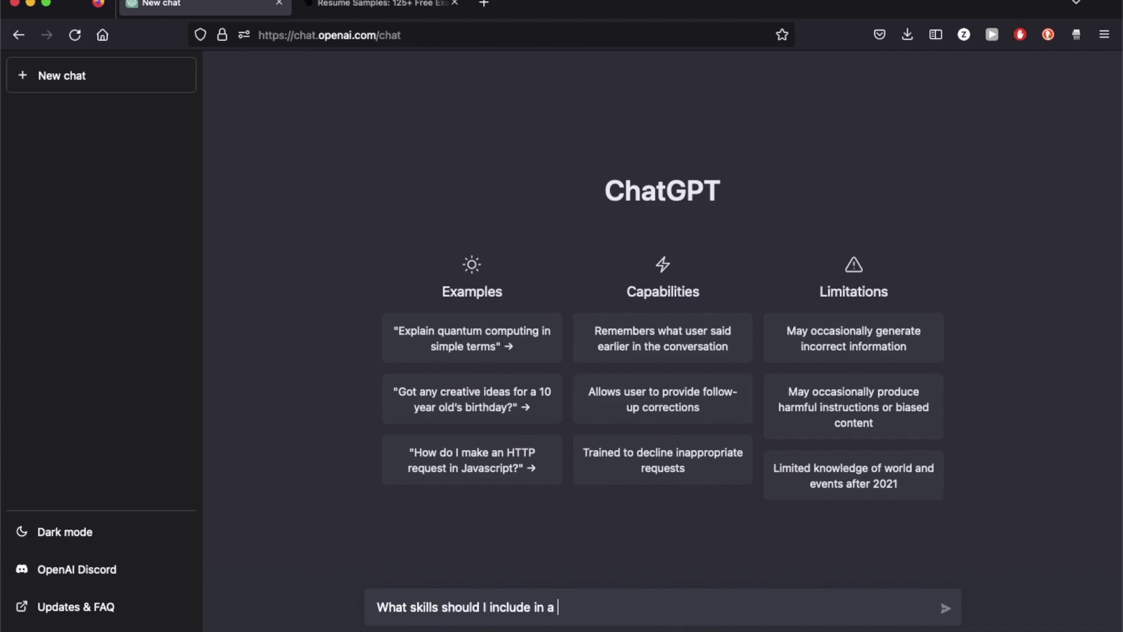
{"action": "type", "text": "resume for a Java"}
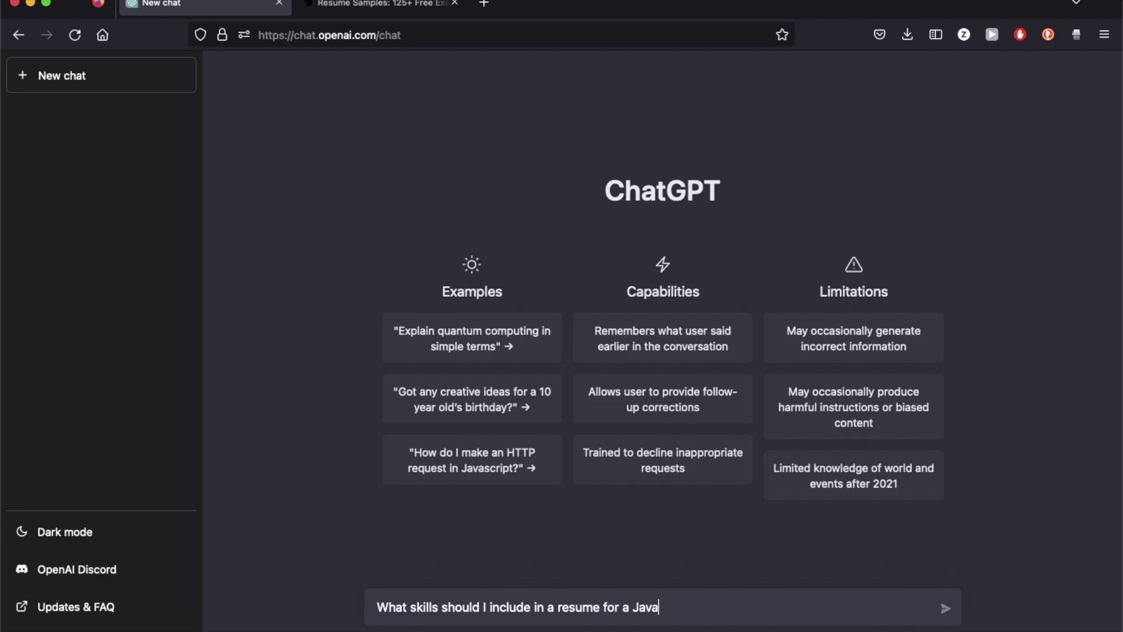
{"action": "type", "text": "script Engineer"}
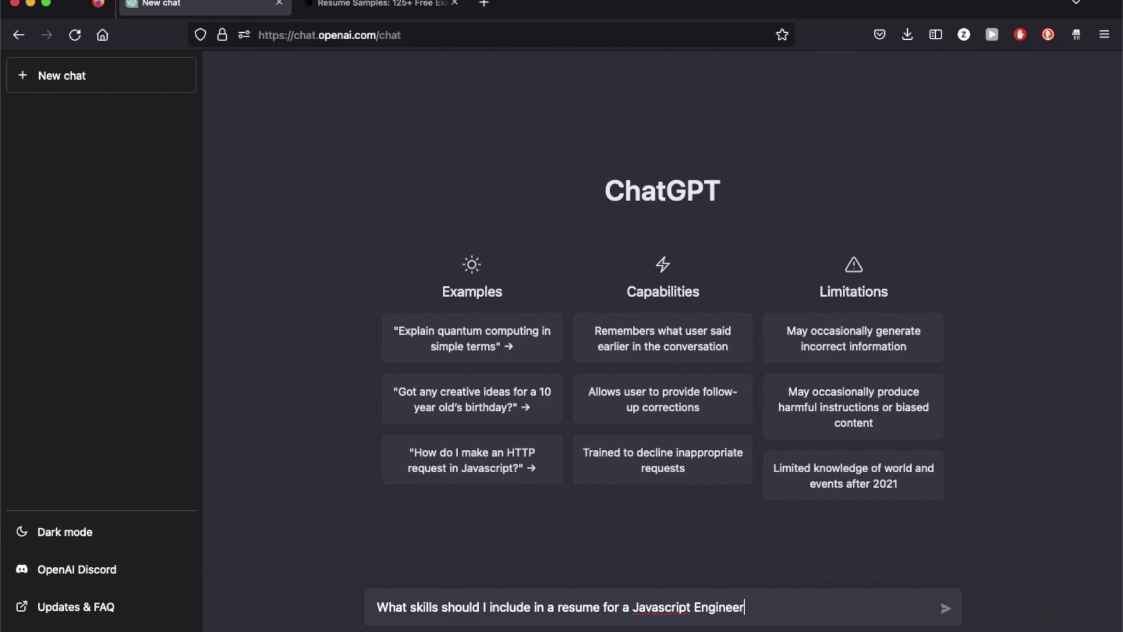
{"action": "key", "text": "Return"}
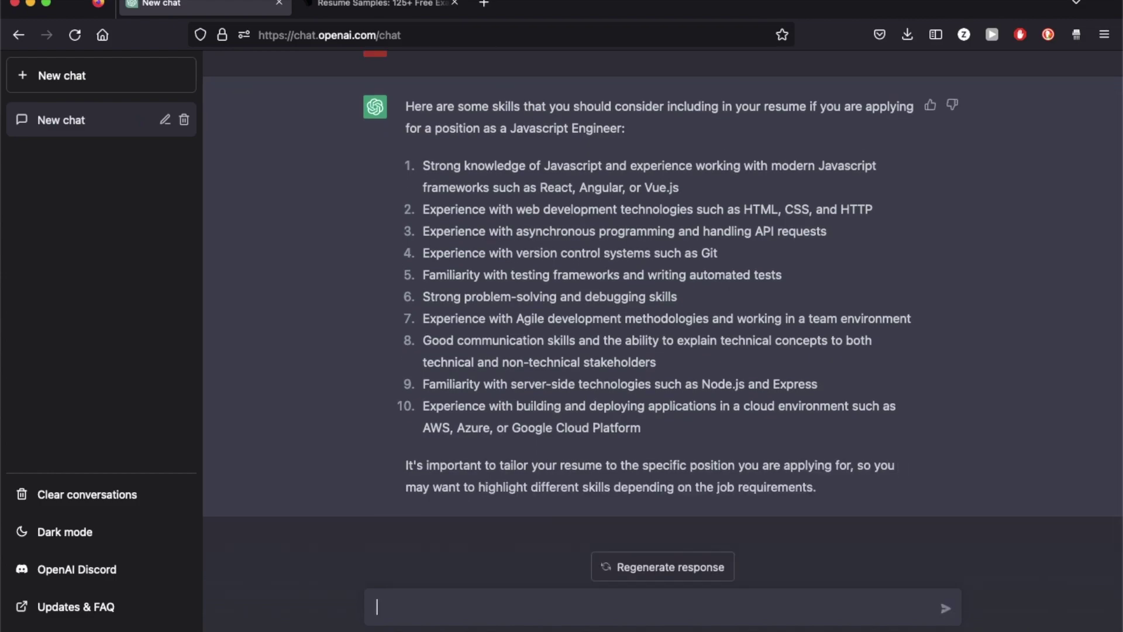
{"action": "double_click", "coordinate": [708, 254]}
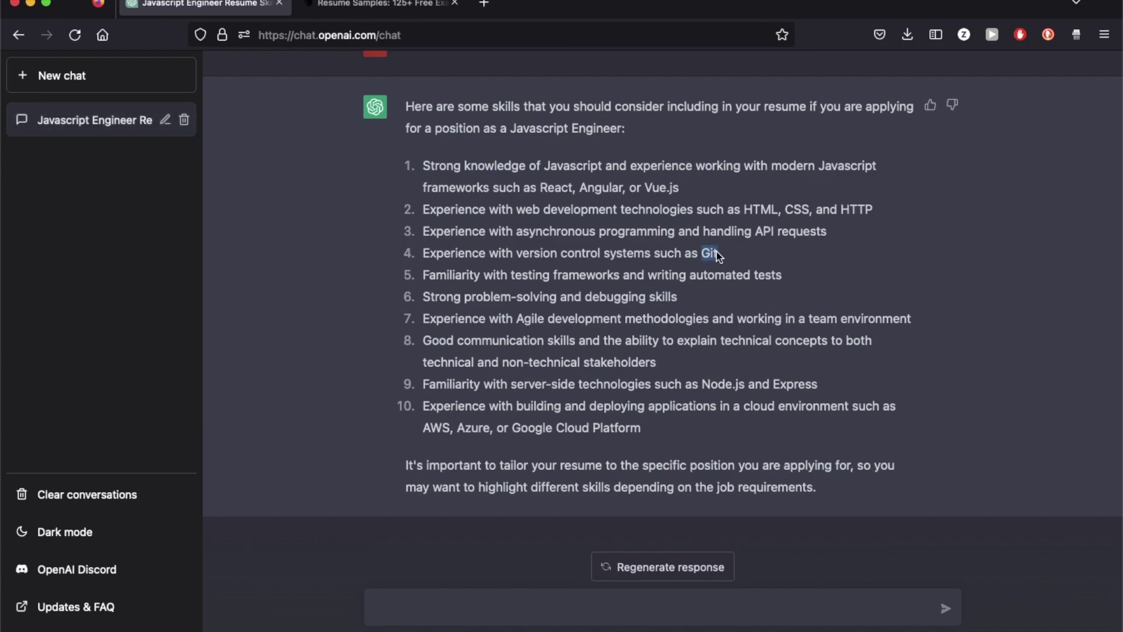
{"action": "left_click_drag", "start_coordinate": [537, 188], "coordinate": [686, 193]}
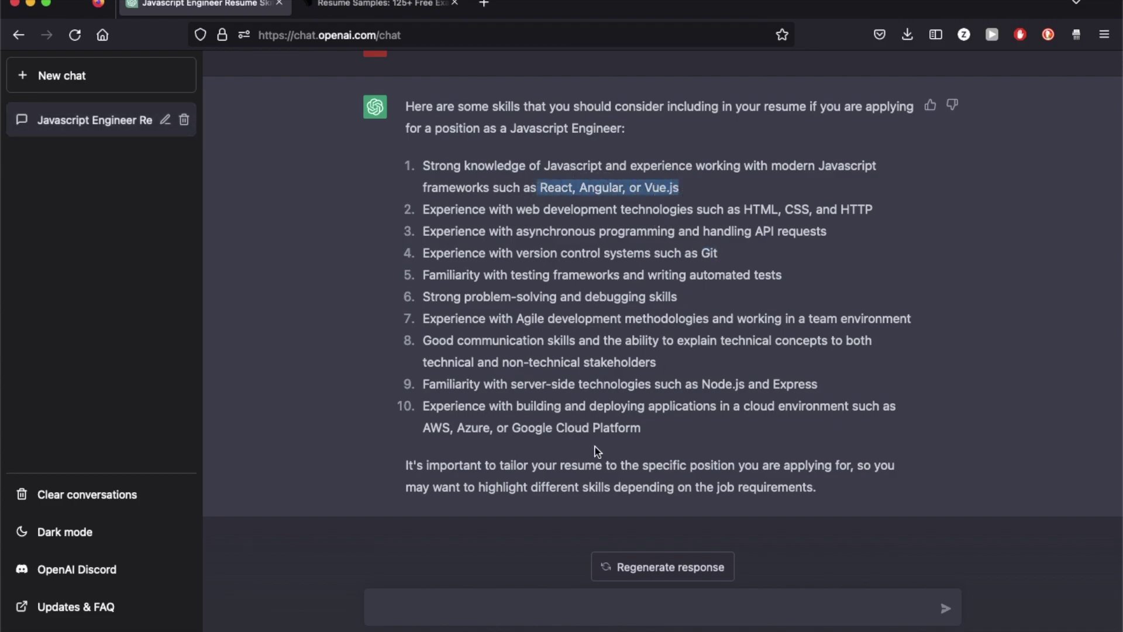
Step: Ask ChatGPT to 'Write me a resume template using that' skills list
{"action": "left_click", "coordinate": [507, 612]}
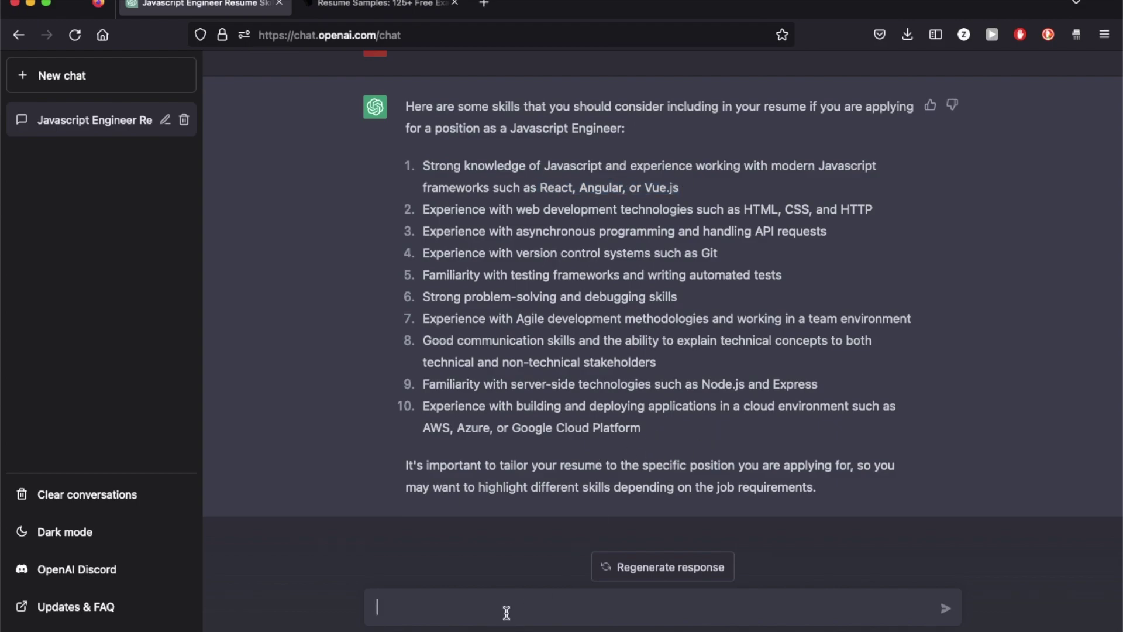
{"action": "type", "text": "Write me a resume temp"}
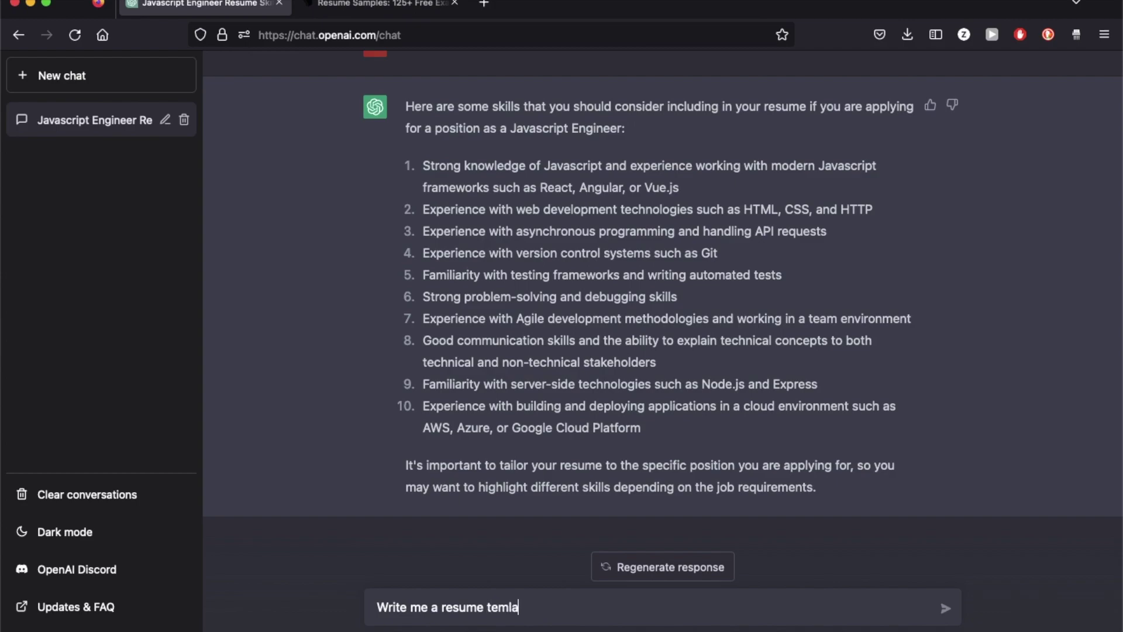
{"action": "type", "text": "late using that"}
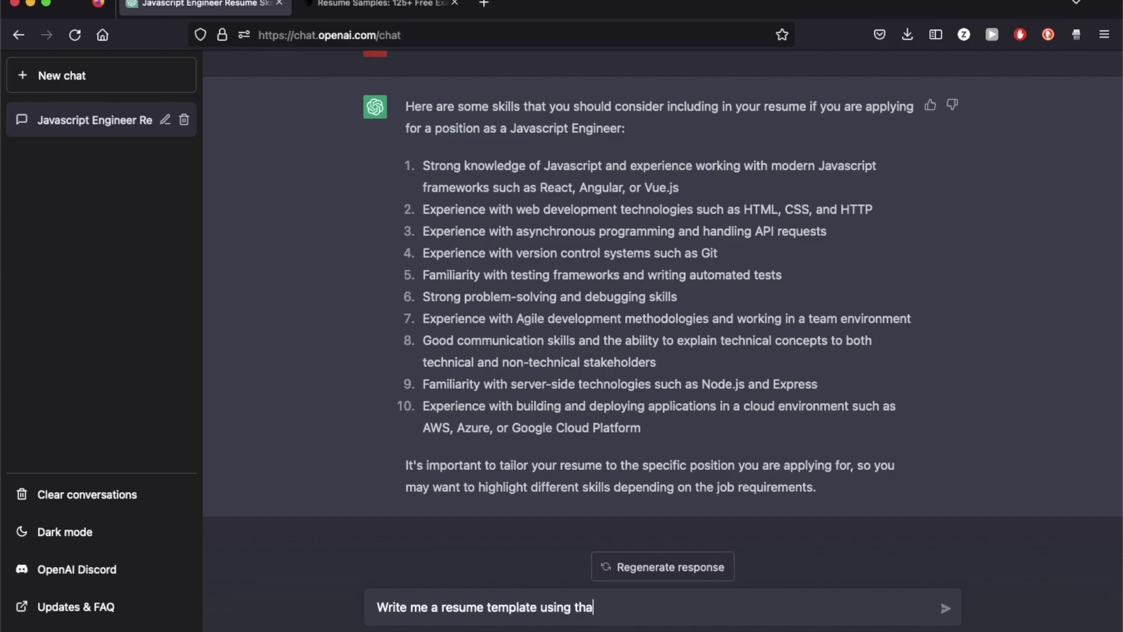
{"action": "key", "text": "Return"}
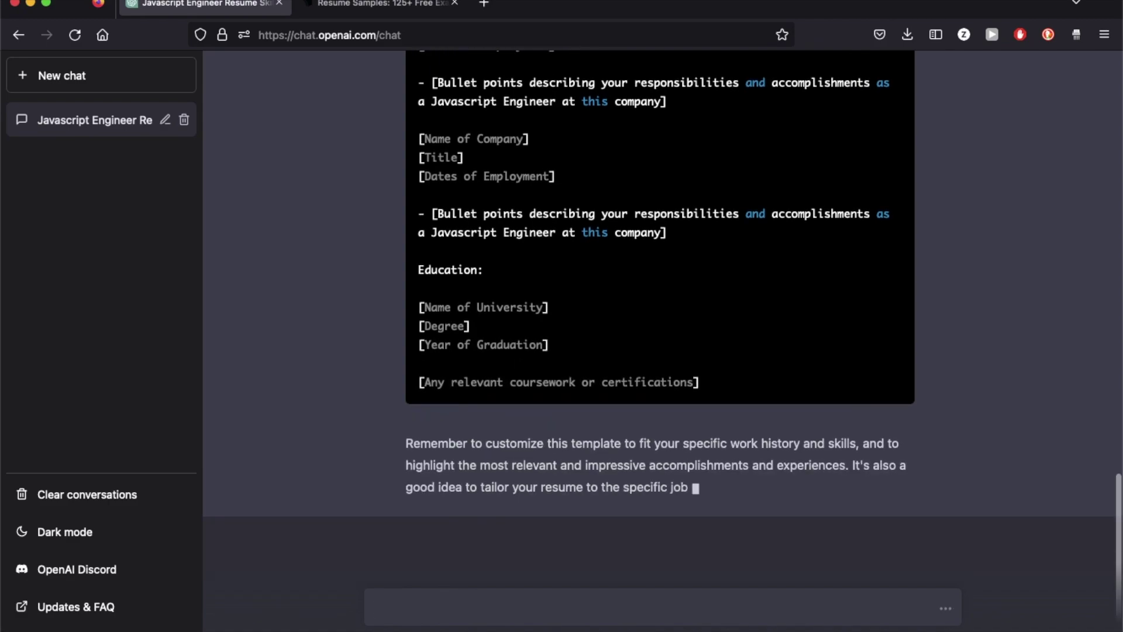
{"action": "scroll", "coordinate": [643, 363], "scroll_direction": "up", "scroll_amount": 3}
Step: Scroll through the resume template, highlighting its skill sections
{"action": "scroll", "coordinate": [643, 362], "scroll_direction": "up", "scroll_amount": 5}
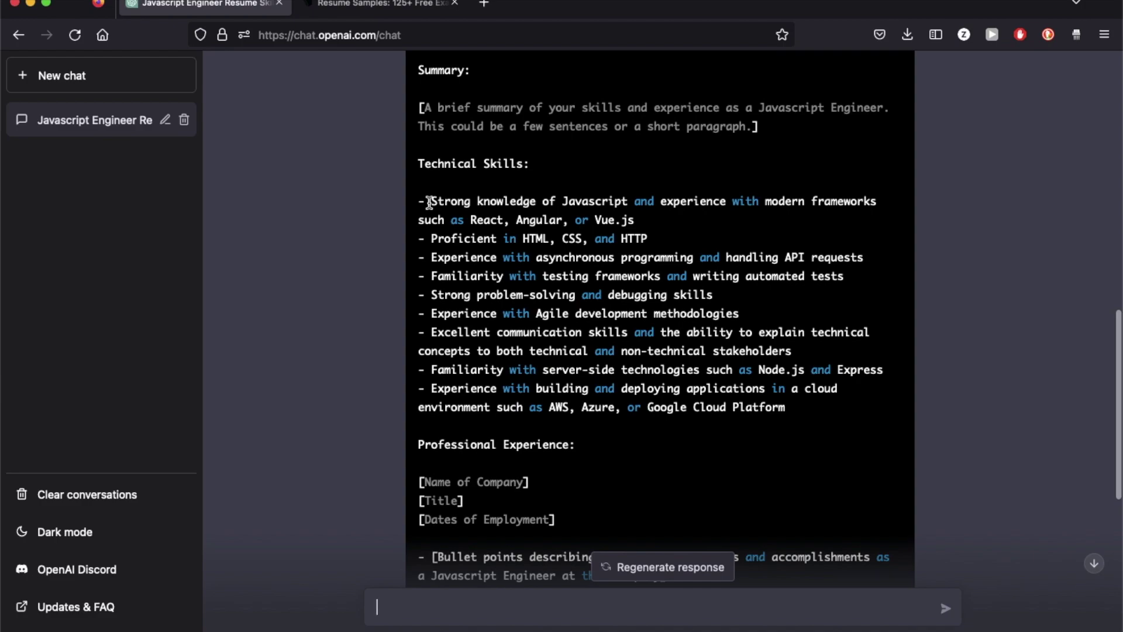
{"action": "left_click_drag", "start_coordinate": [429, 202], "coordinate": [778, 409]}
{"action": "scroll", "coordinate": [782, 312], "scroll_direction": "up", "scroll_amount": 3}
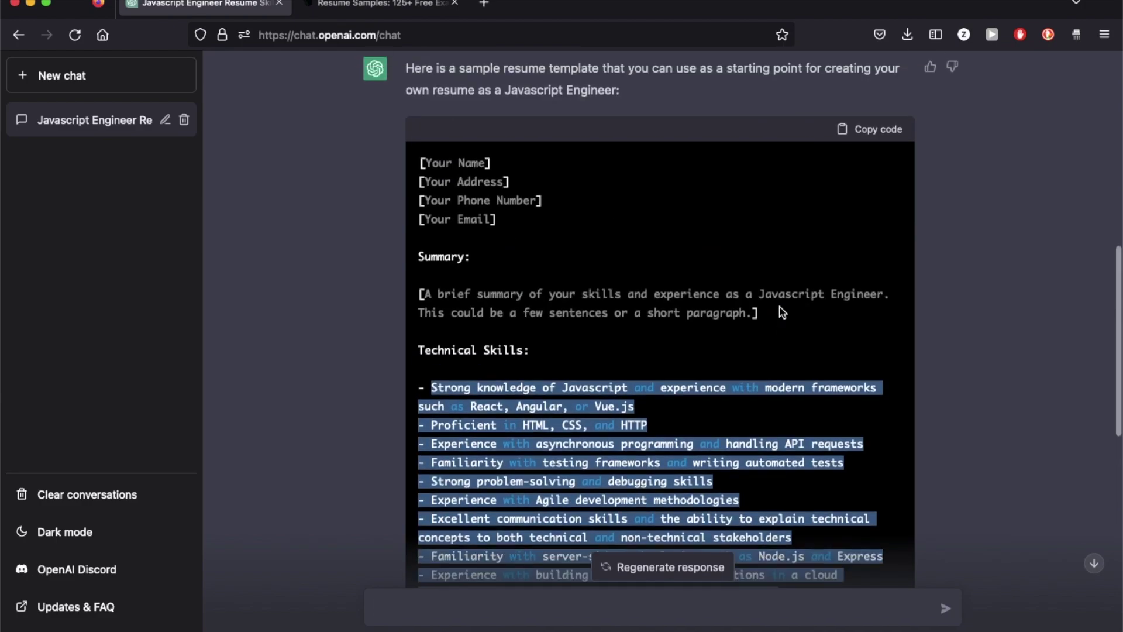
{"action": "scroll", "coordinate": [782, 312], "scroll_direction": "up", "scroll_amount": 10}
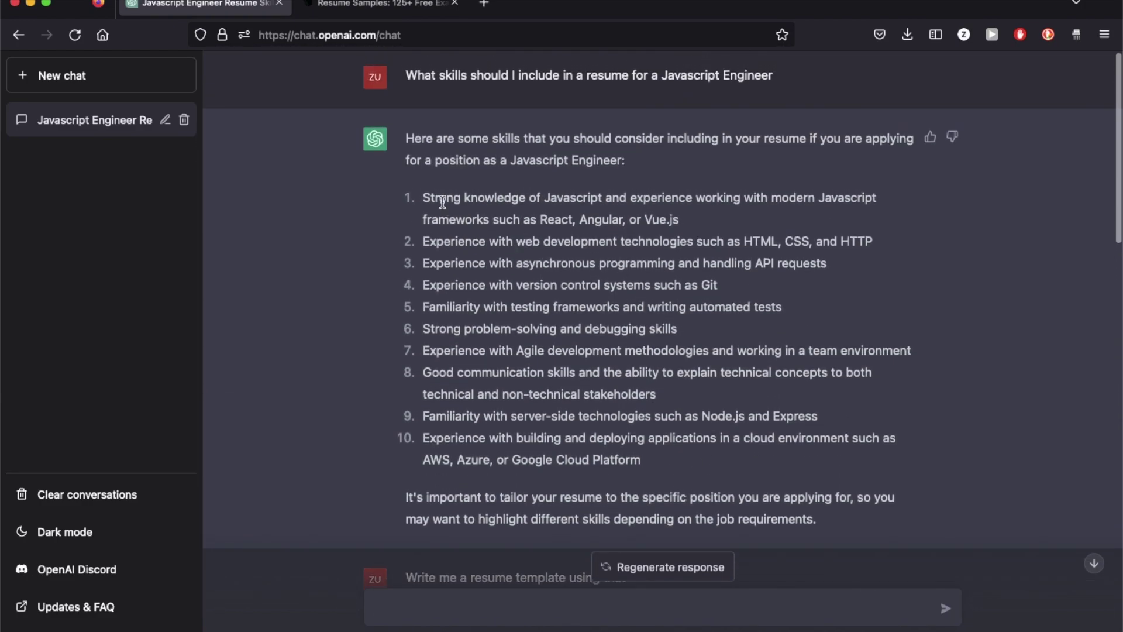
{"action": "left_click_drag", "start_coordinate": [428, 198], "coordinate": [585, 394]}
{"action": "scroll", "coordinate": [642, 268], "scroll_direction": "down", "scroll_amount": 9}
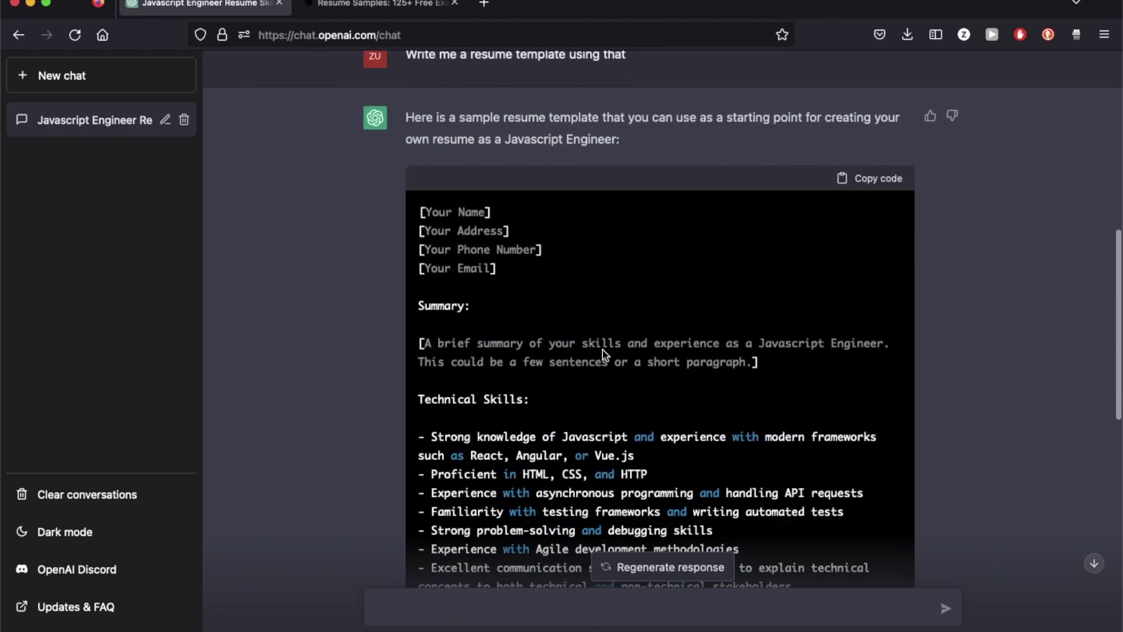
{"action": "scroll", "coordinate": [603, 350], "scroll_direction": "down", "scroll_amount": 3}
{"action": "left_click_drag", "start_coordinate": [424, 280], "coordinate": [709, 489]}
{"action": "left_click", "coordinate": [732, 446]}
Step: Highlight 'Familiarity' in the skills list and begin the follow-up asking to add a sample name
{"action": "scroll", "coordinate": [732, 448], "scroll_direction": "down", "scroll_amount": 4}
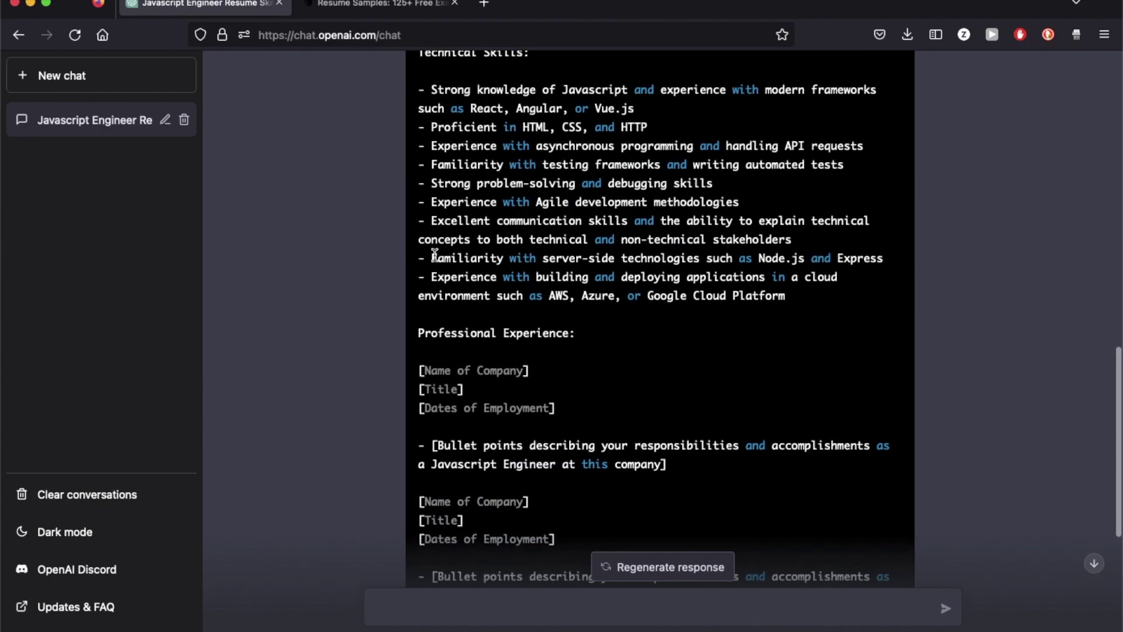
{"action": "left_click_drag", "start_coordinate": [432, 256], "coordinate": [492, 256]}
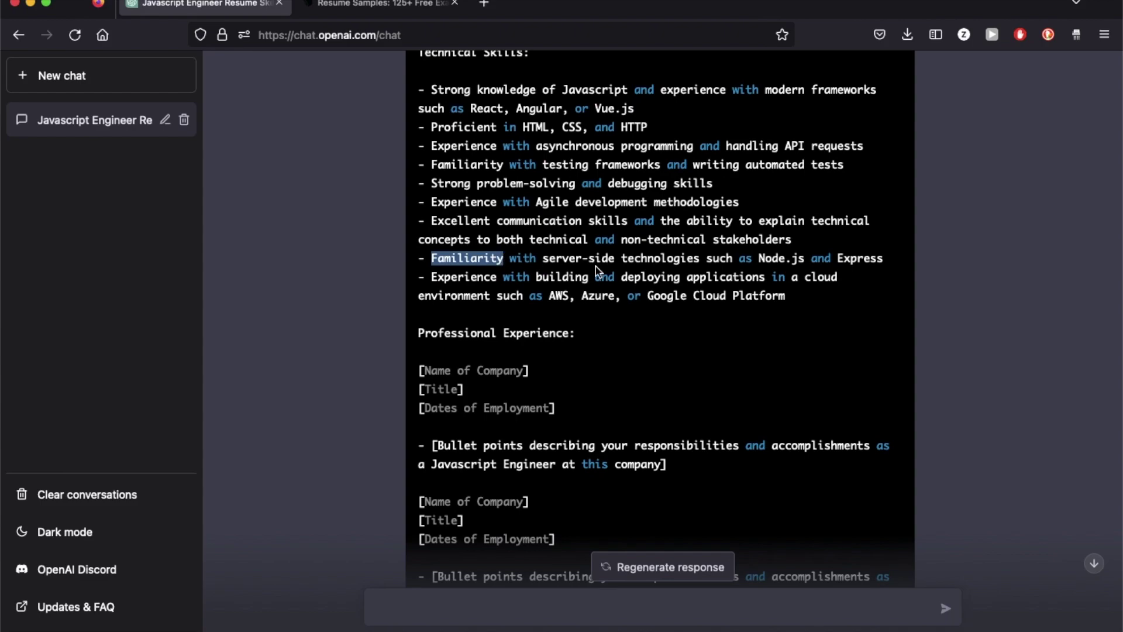
{"action": "scroll", "coordinate": [596, 265], "scroll_direction": "down", "scroll_amount": 7}
{"action": "left_click", "coordinate": [444, 606]}
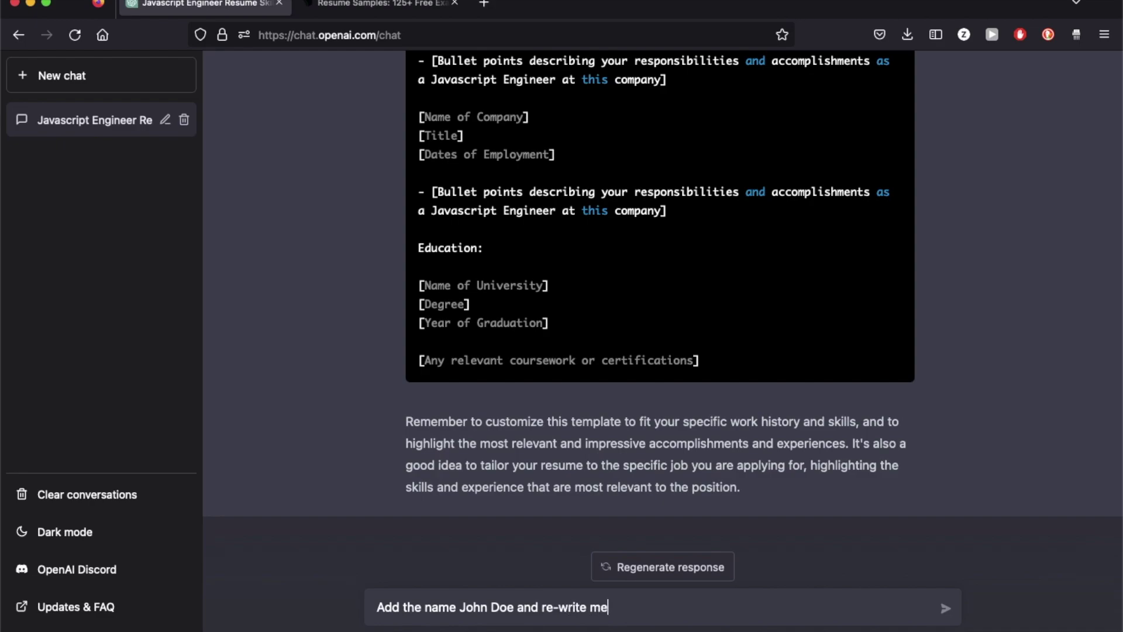
Step: Send the follow-up to add a sample name and rewrite the resume, reviewing the reply
{"action": "type", "text": "e resum"}
{"action": "key", "text": "Return"}
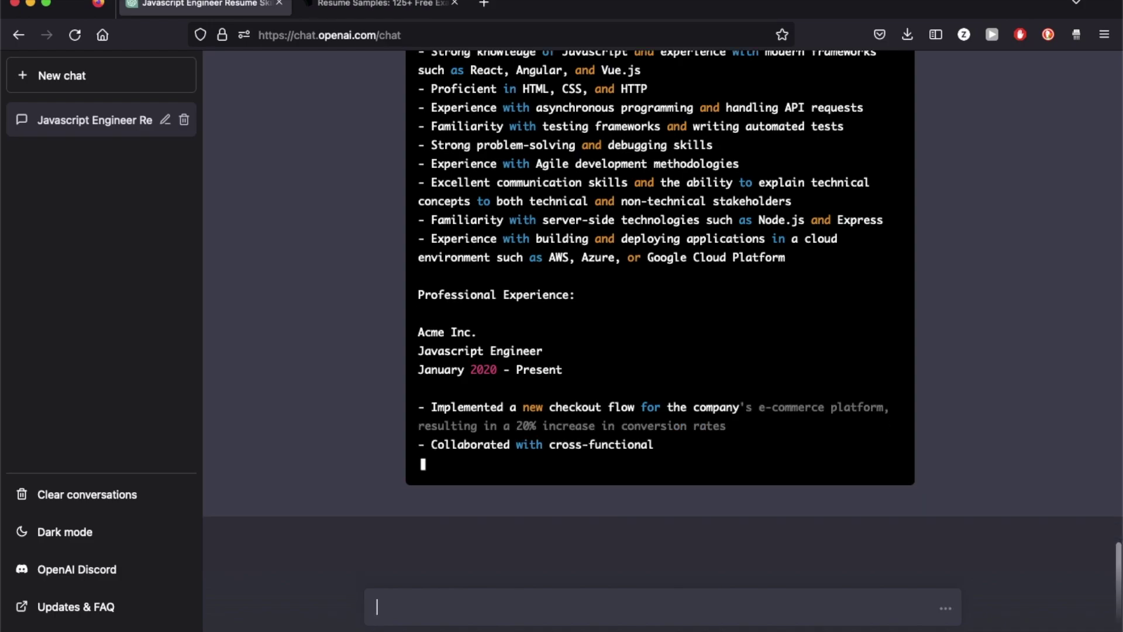
{"action": "scroll", "coordinate": [685, 160], "scroll_direction": "up", "scroll_amount": 15}
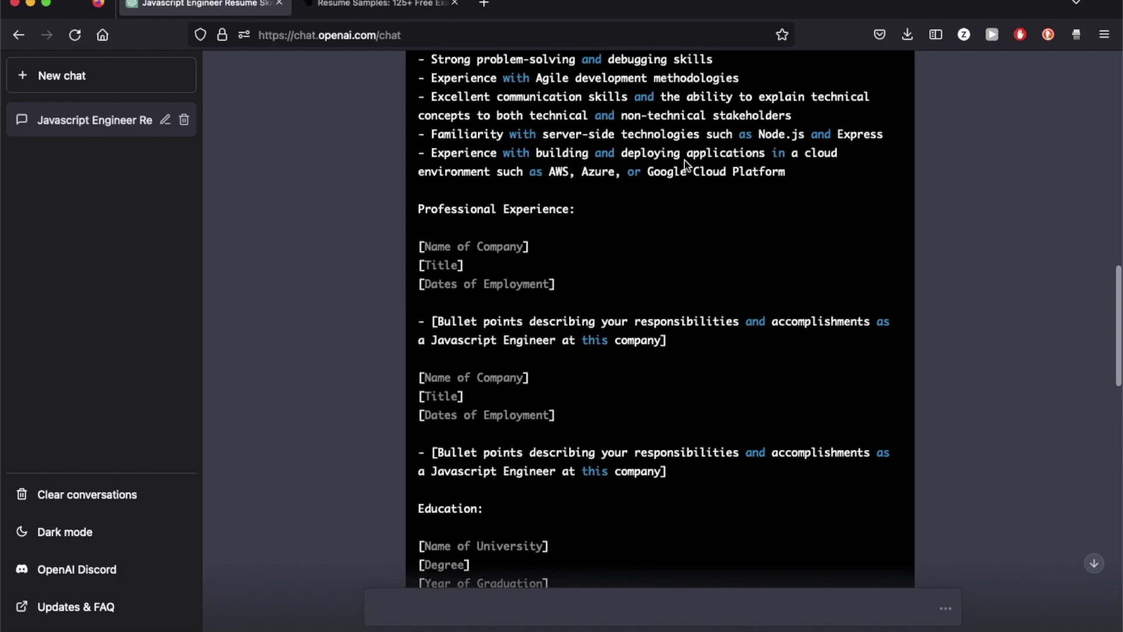
{"action": "scroll", "coordinate": [673, 281], "scroll_direction": "down", "scroll_amount": 15}
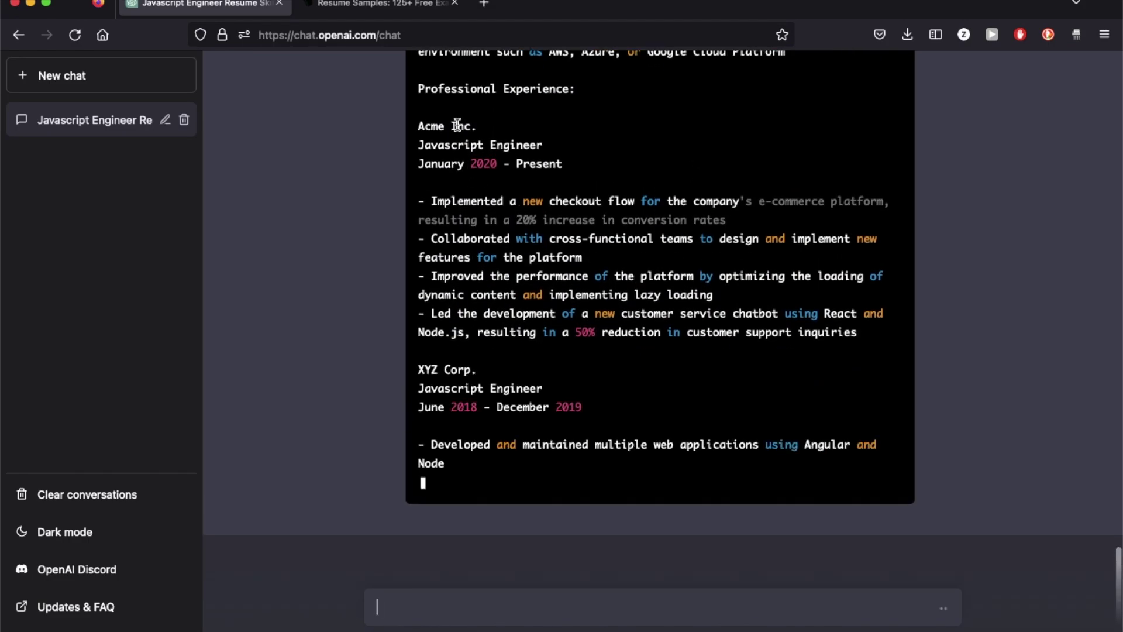
{"action": "scroll", "coordinate": [435, 143], "scroll_direction": "up", "scroll_amount": 2}
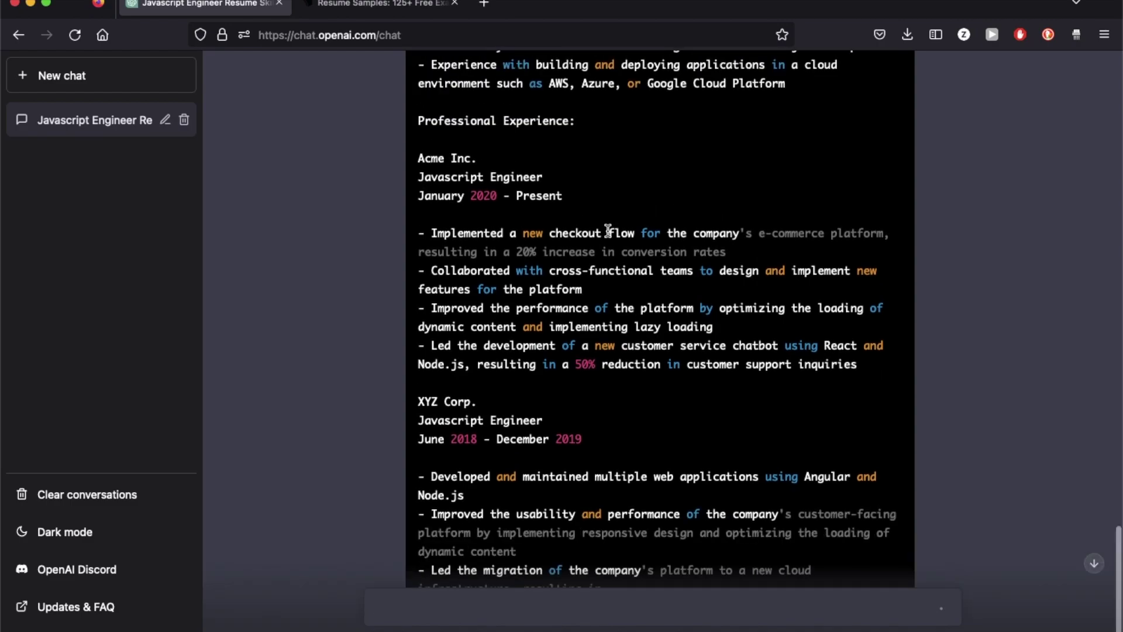
{"action": "scroll", "coordinate": [608, 231], "scroll_direction": "up", "scroll_amount": 10}
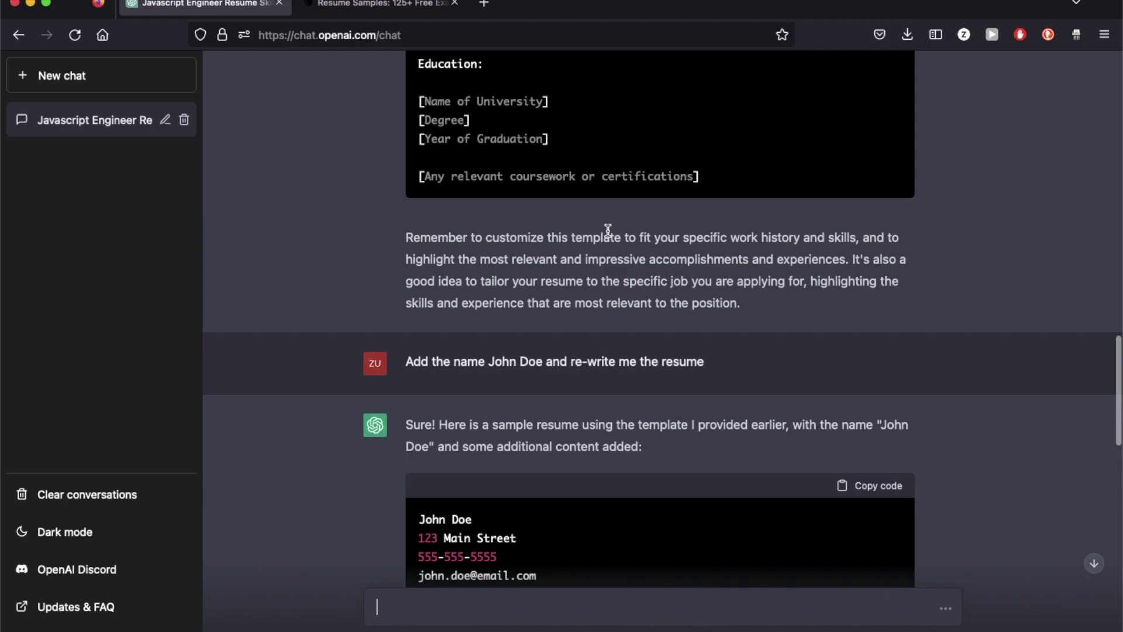
Step: Scroll through the finished sample resume to review Education and the Udacity certificate
{"action": "scroll", "coordinate": [607, 231], "scroll_direction": "down", "scroll_amount": 10}
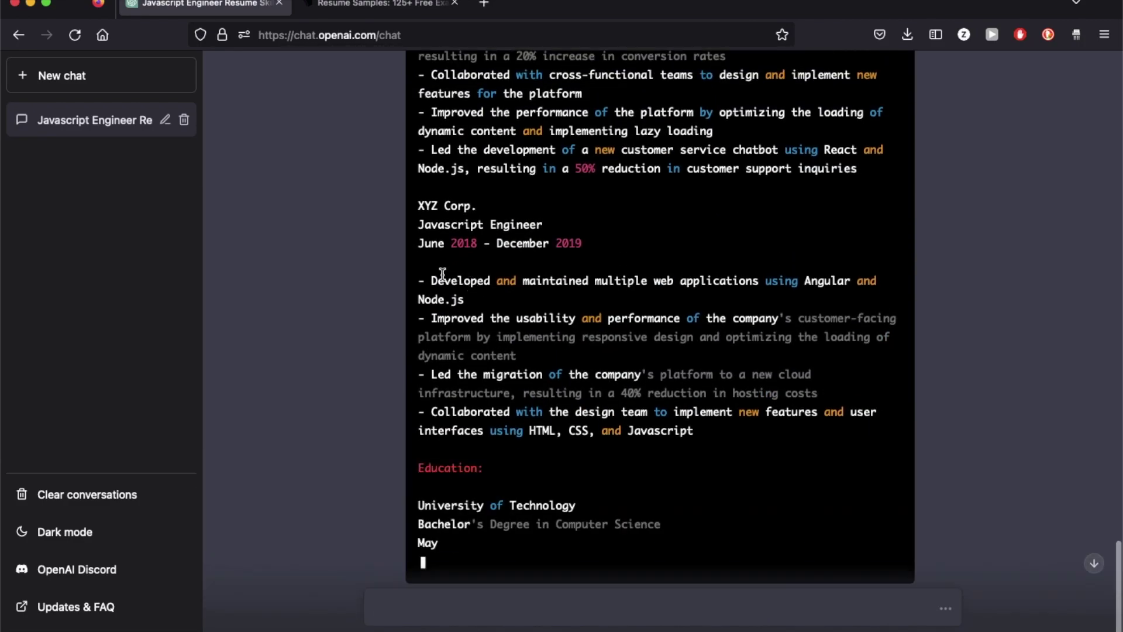
{"action": "scroll", "coordinate": [598, 359], "scroll_direction": "down", "scroll_amount": 3}
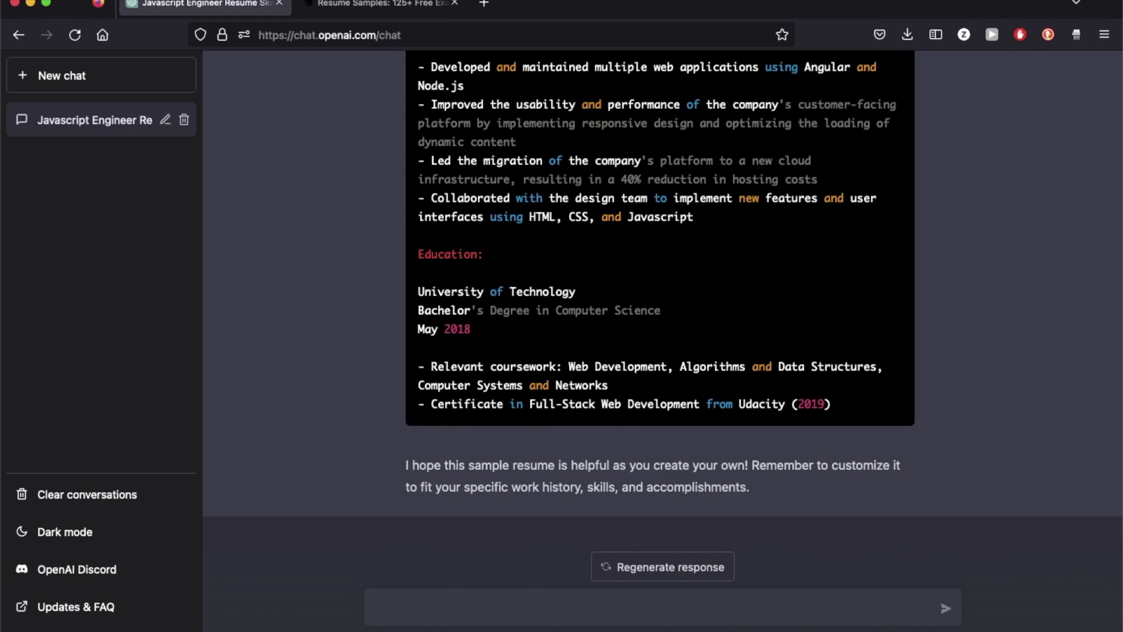
{"action": "scroll", "coordinate": [584, 306], "scroll_direction": "up", "scroll_amount": 4}
{"action": "scroll", "coordinate": [501, 295], "scroll_direction": "up", "scroll_amount": 1}
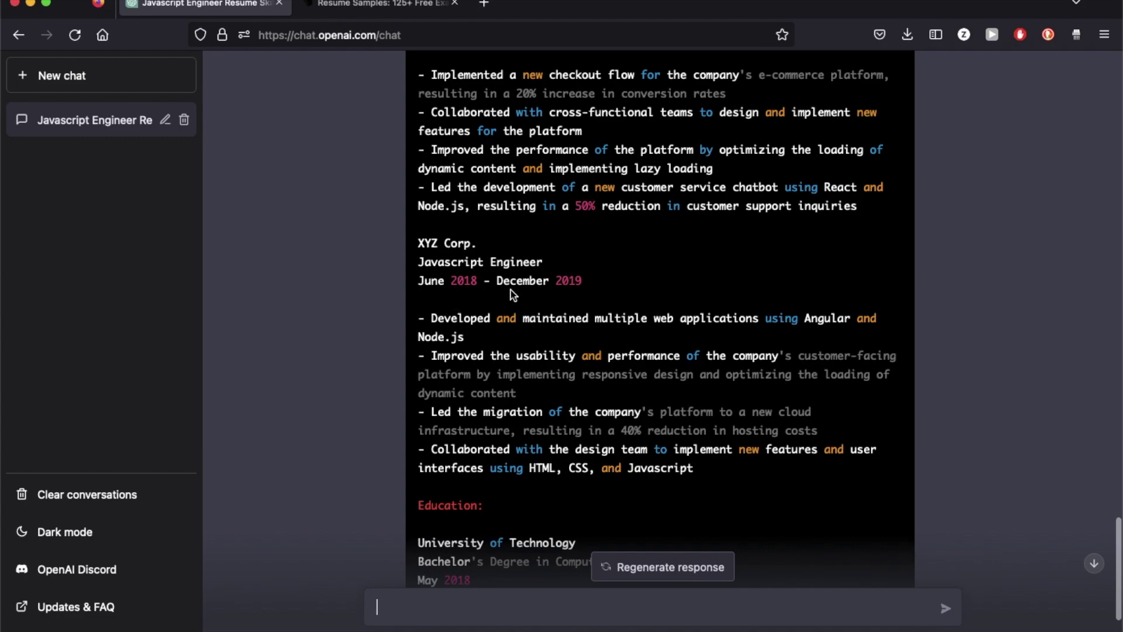
{"action": "scroll", "coordinate": [513, 294], "scroll_direction": "down", "scroll_amount": 1}
{"action": "scroll", "coordinate": [513, 294], "scroll_direction": "down", "scroll_amount": 4}
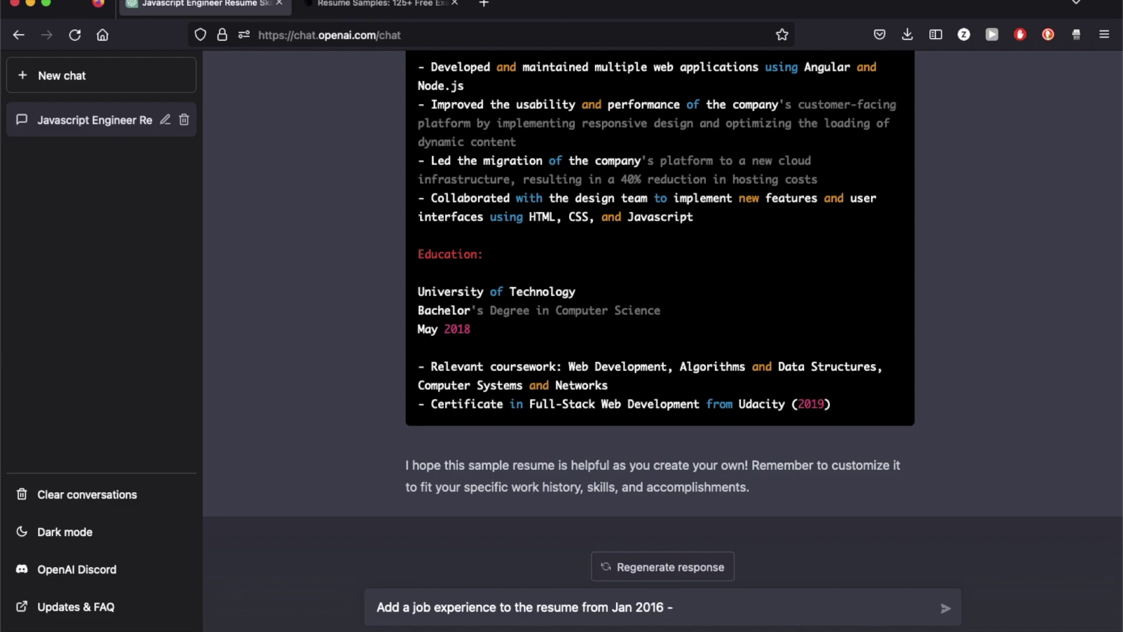
Step: Send the request to add a Facebook job from Jan 2016 to May 2018
{"action": "scroll", "coordinate": [585, 421], "scroll_direction": "up", "scroll_amount": 10}
{"action": "scroll", "coordinate": [619, 391], "scroll_direction": "down", "scroll_amount": 10}
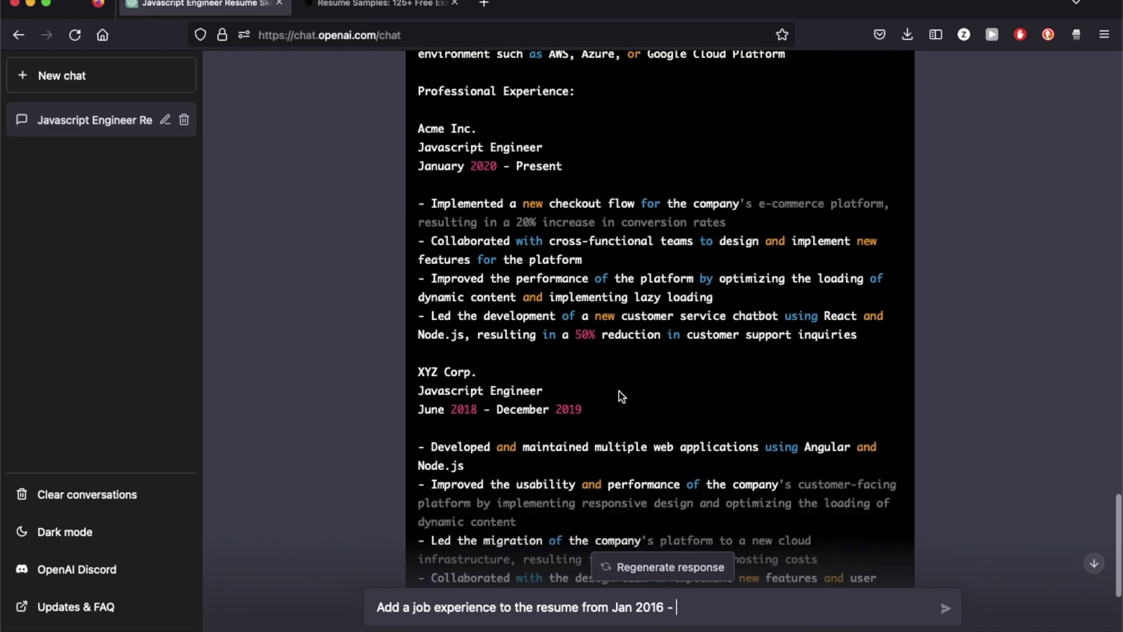
{"action": "scroll", "coordinate": [619, 391], "scroll_direction": "up", "scroll_amount": 6}
{"action": "scroll", "coordinate": [619, 391], "scroll_direction": "down", "scroll_amount": 6}
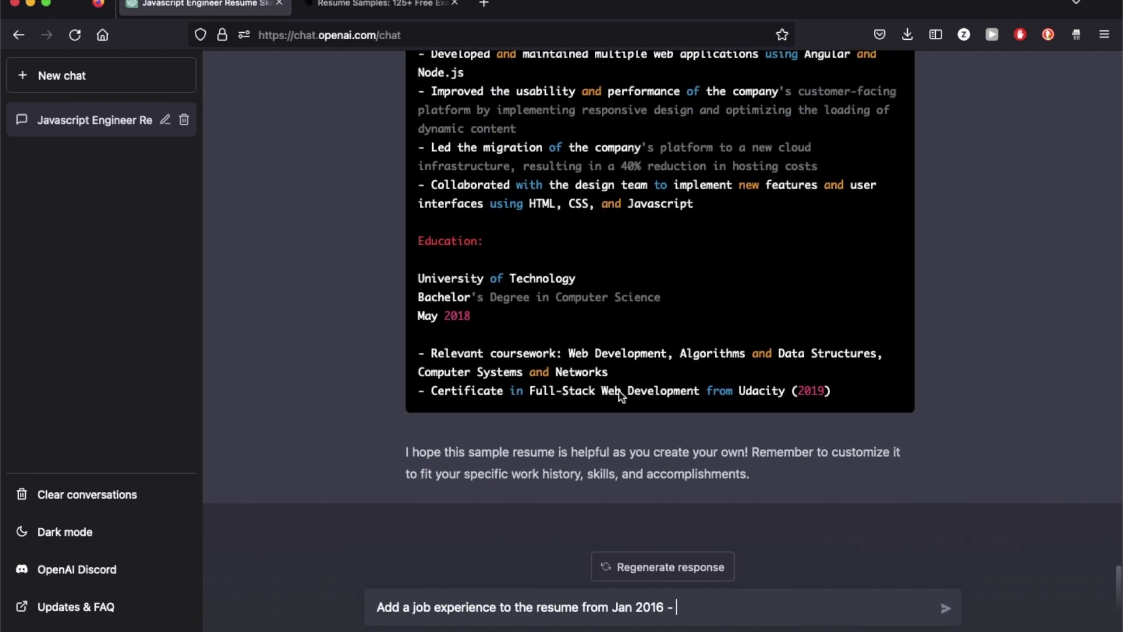
{"action": "type", "text": "J"}
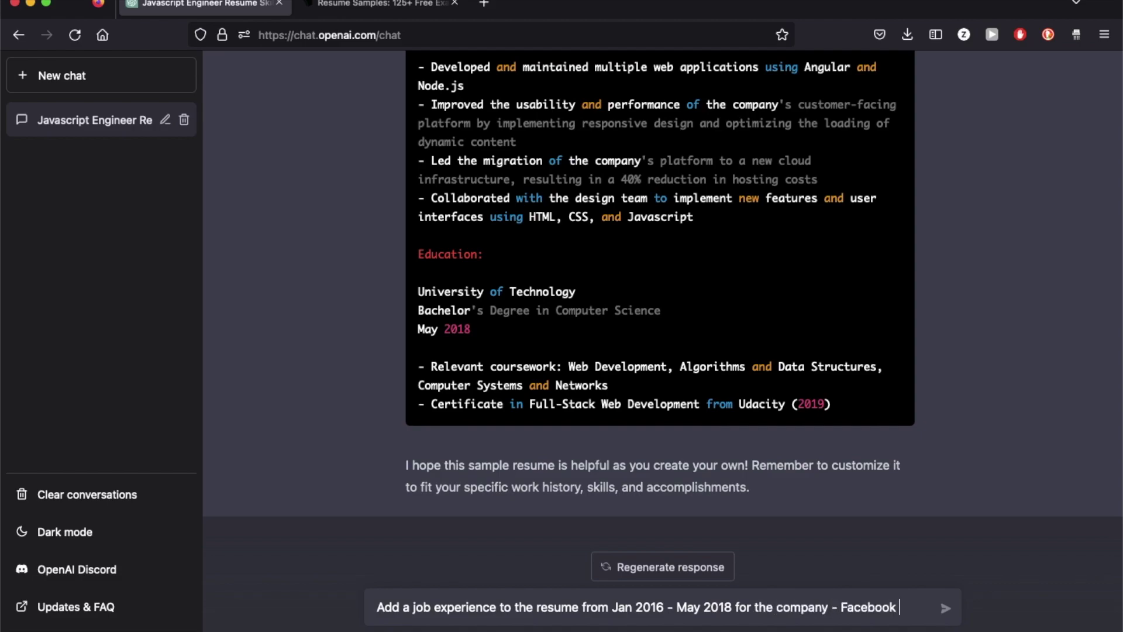
{"action": "key", "text": "Return"}
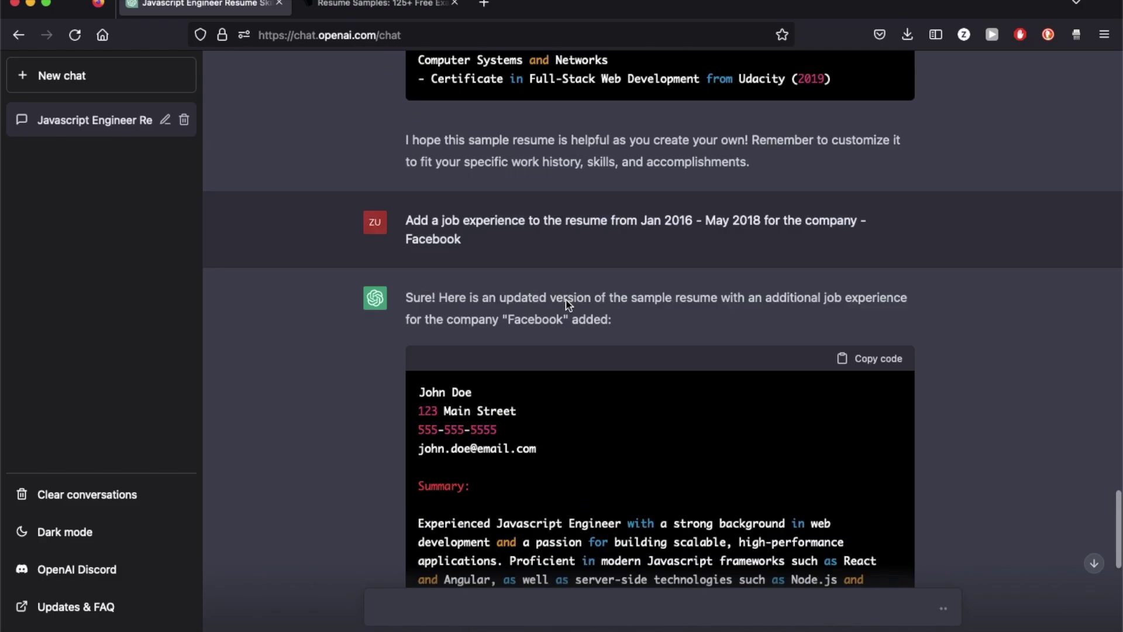
{"action": "scroll", "coordinate": [567, 303], "scroll_direction": "down", "scroll_amount": 10}
{"action": "scroll", "coordinate": [567, 303], "scroll_direction": "up", "scroll_amount": 10}
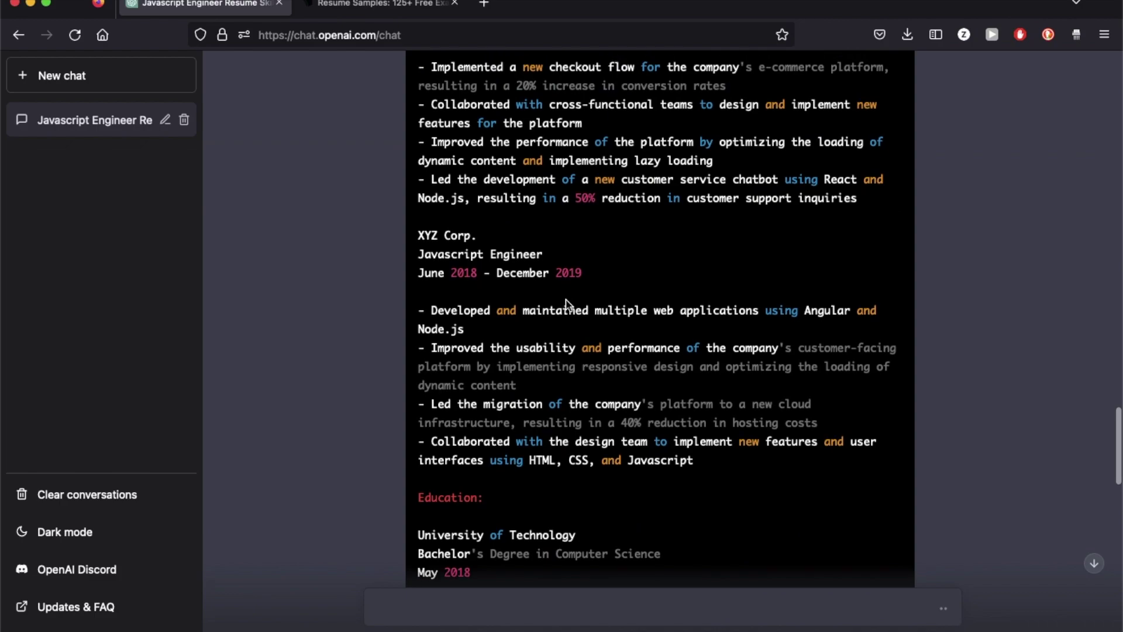
{"action": "left_click_drag", "start_coordinate": [426, 316], "coordinate": [564, 444]}
{"action": "scroll", "coordinate": [563, 448], "scroll_direction": "down", "scroll_amount": 5}
{"action": "scroll", "coordinate": [563, 449], "scroll_direction": "down", "scroll_amount": 2}
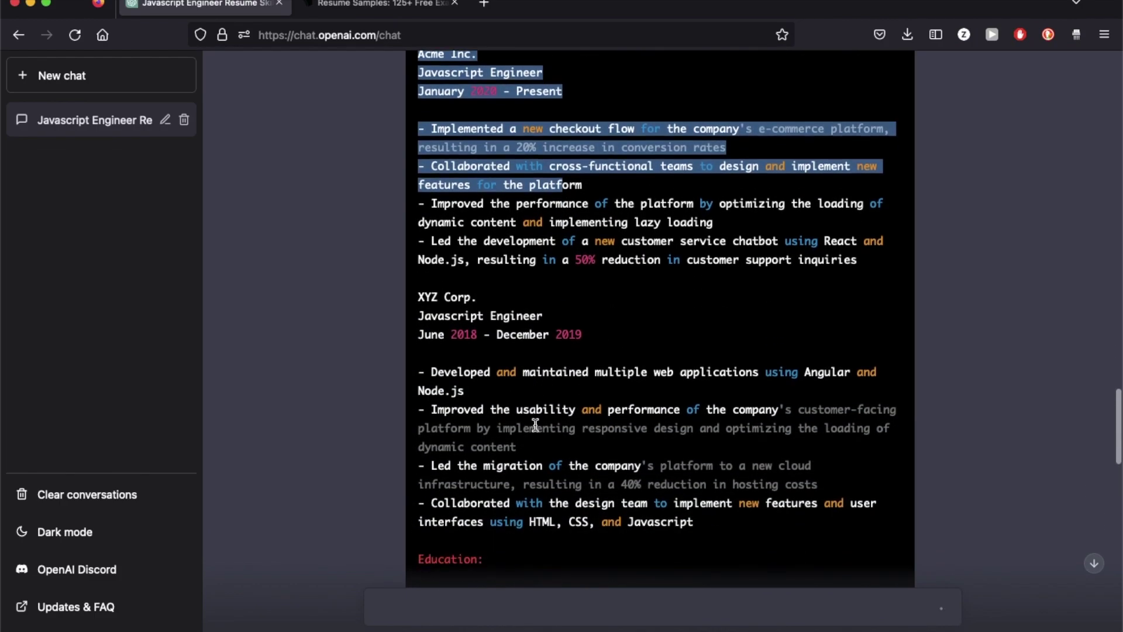
{"action": "left_click_drag", "start_coordinate": [416, 339], "coordinate": [592, 339]}
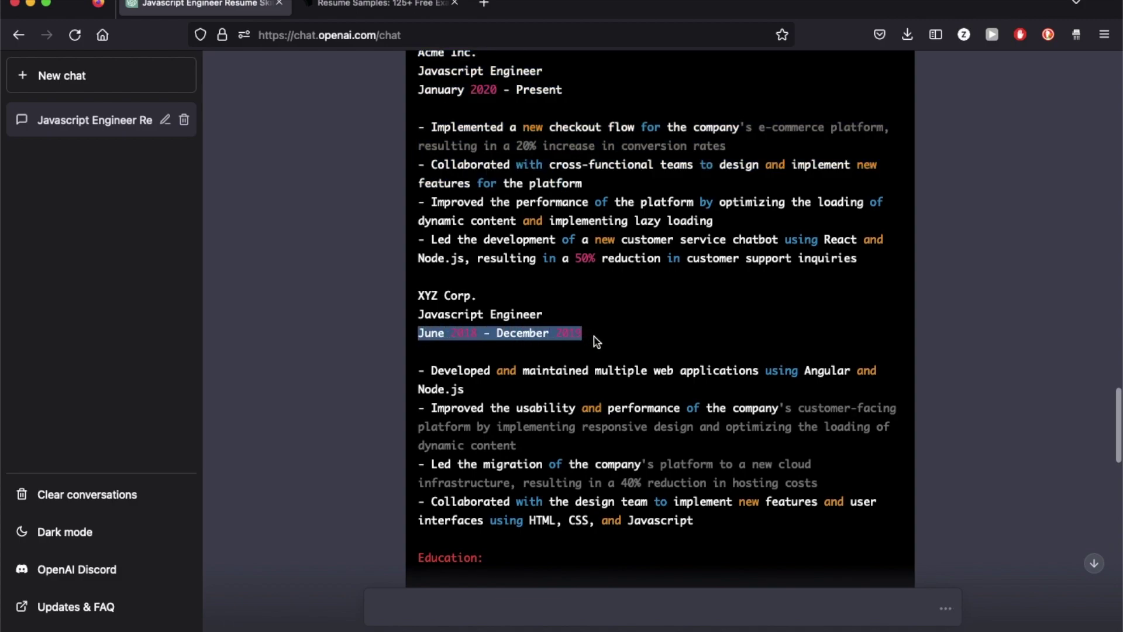
{"action": "scroll", "coordinate": [592, 339], "scroll_direction": "down", "scroll_amount": 4}
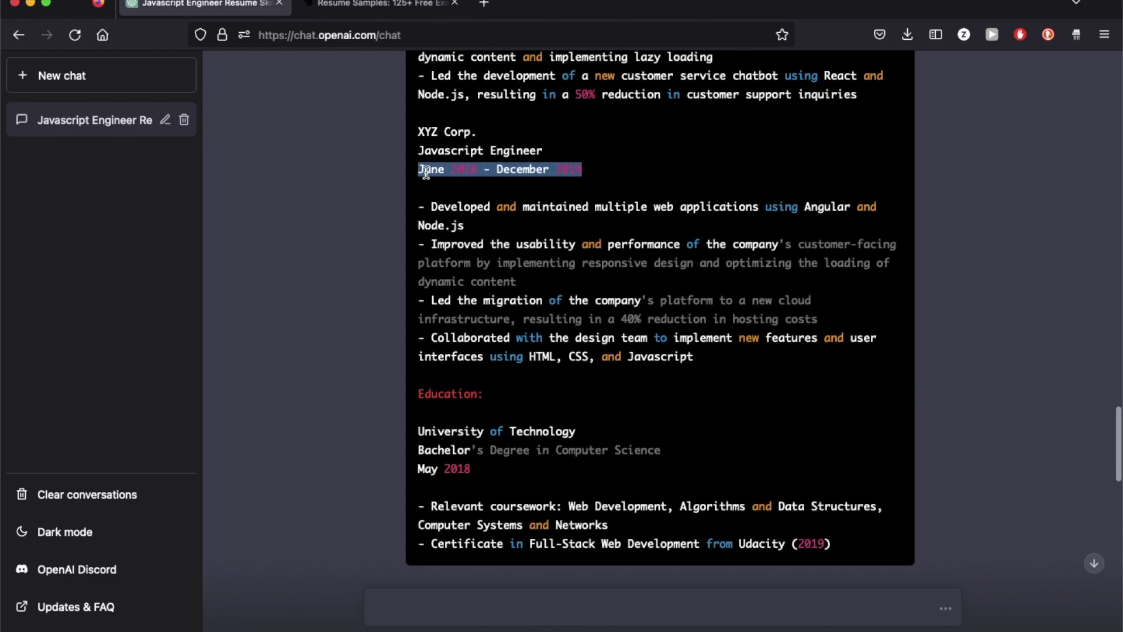
{"action": "left_click", "coordinate": [425, 173]}
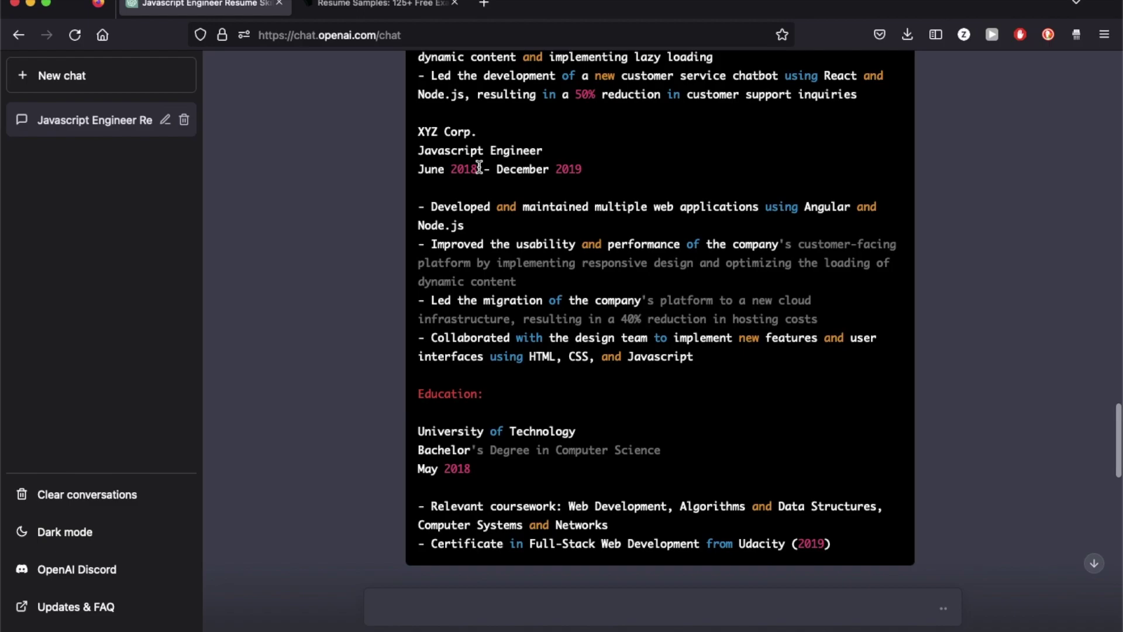
{"action": "left_click_drag", "start_coordinate": [479, 168], "coordinate": [420, 169]}
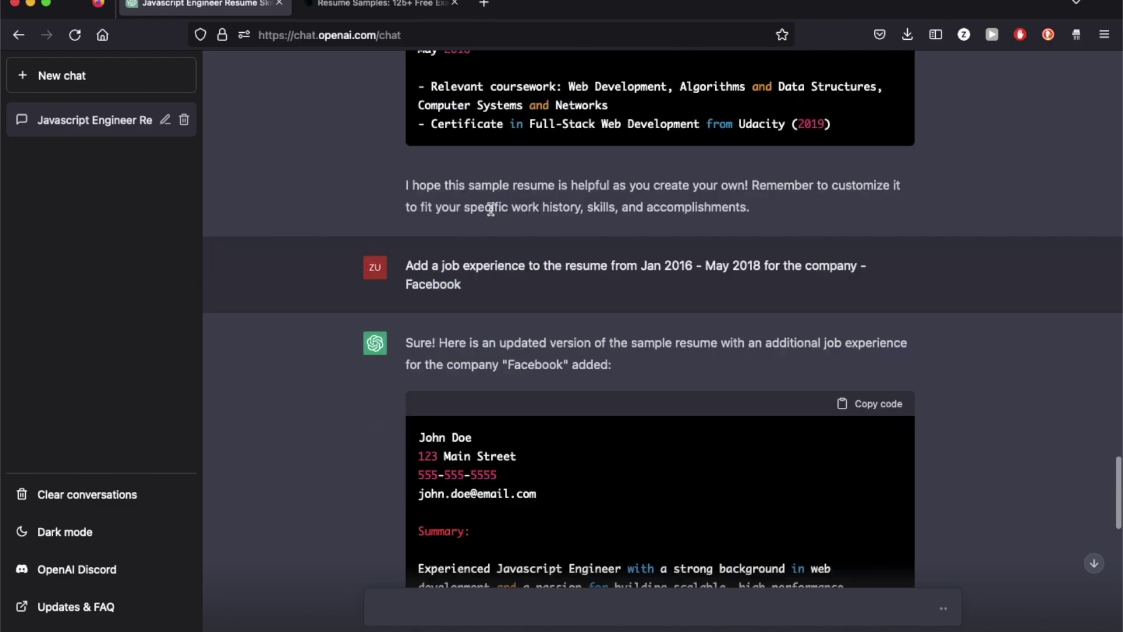
{"action": "scroll", "coordinate": [629, 232], "scroll_direction": "up", "scroll_amount": 5}
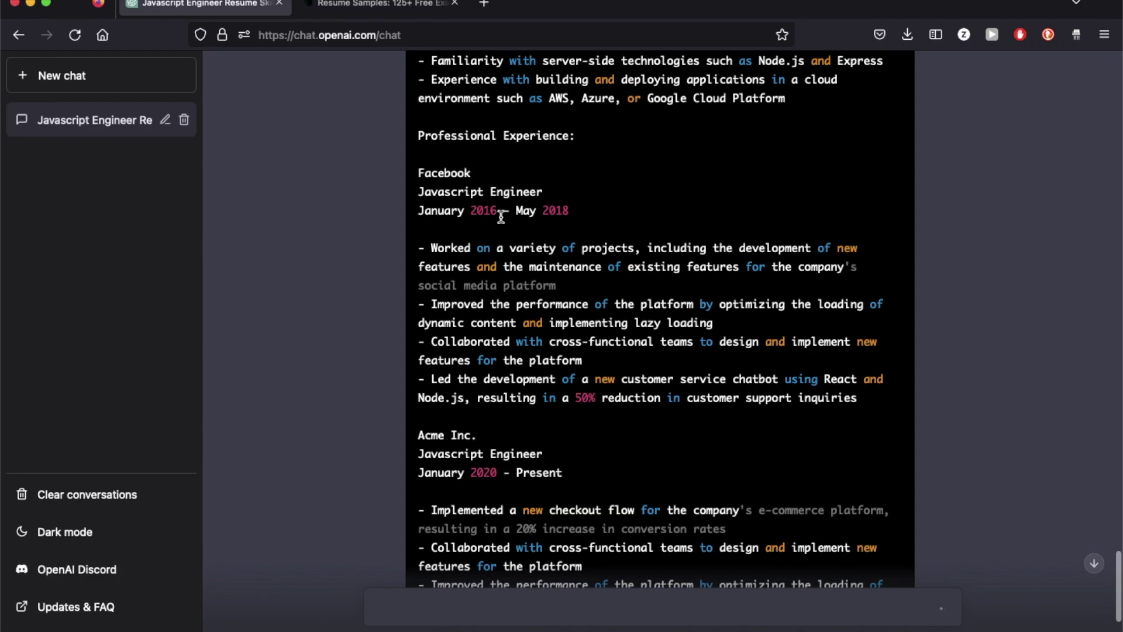
{"action": "left_click_drag", "start_coordinate": [471, 213], "coordinate": [557, 213]}
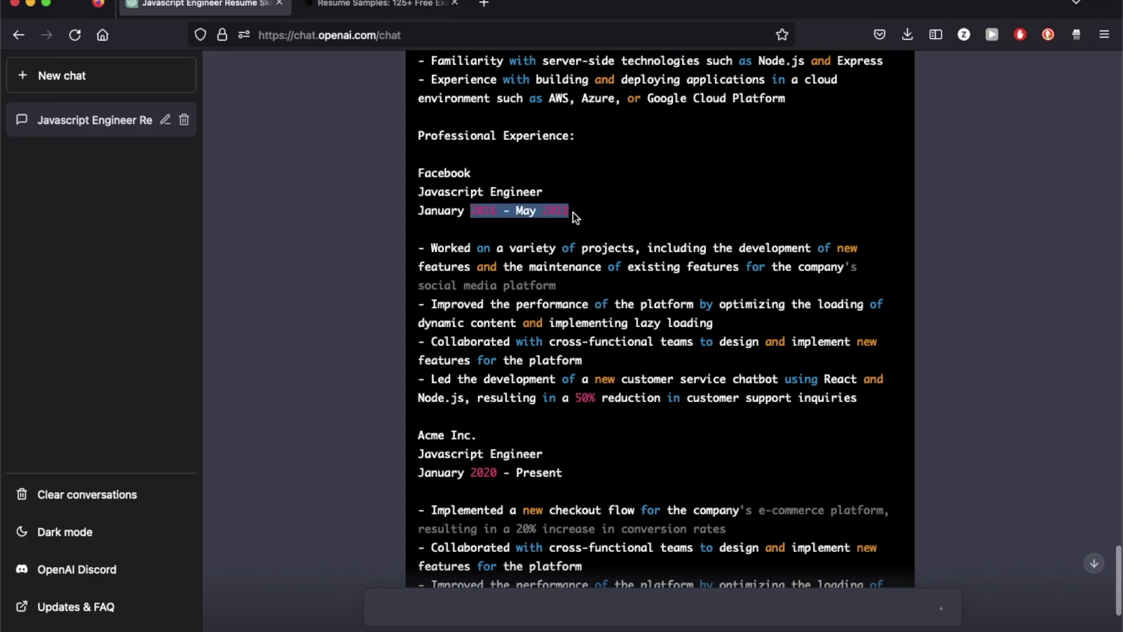
{"action": "scroll", "coordinate": [575, 218], "scroll_direction": "down", "scroll_amount": 3}
{"action": "scroll", "coordinate": [479, 226], "scroll_direction": "up", "scroll_amount": 3}
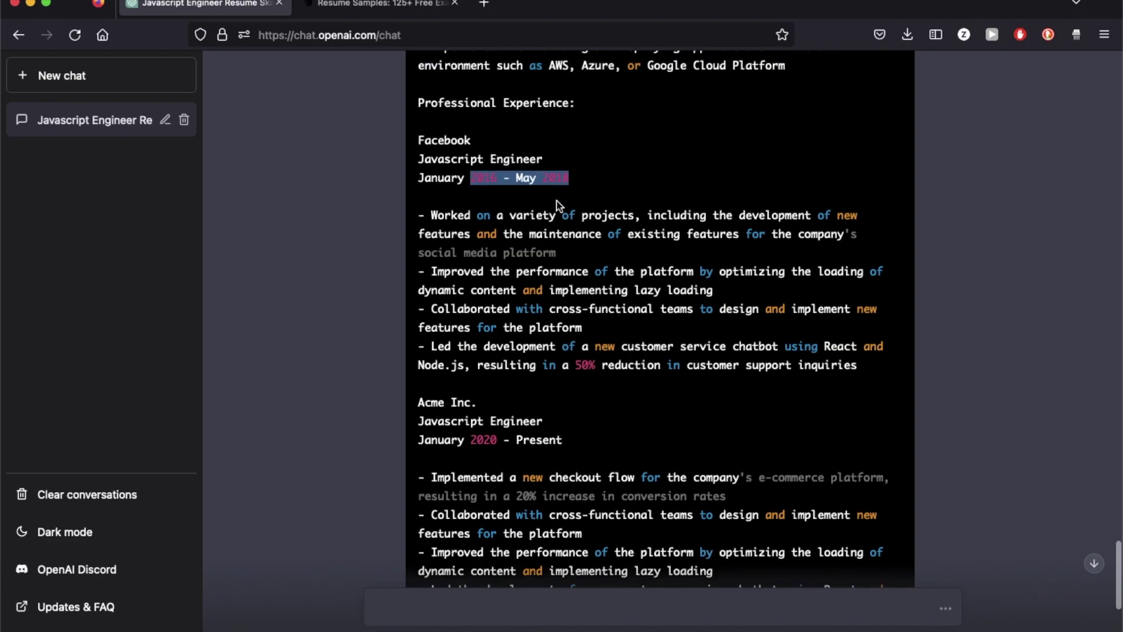
{"action": "scroll", "coordinate": [555, 205], "scroll_direction": "down", "scroll_amount": 5}
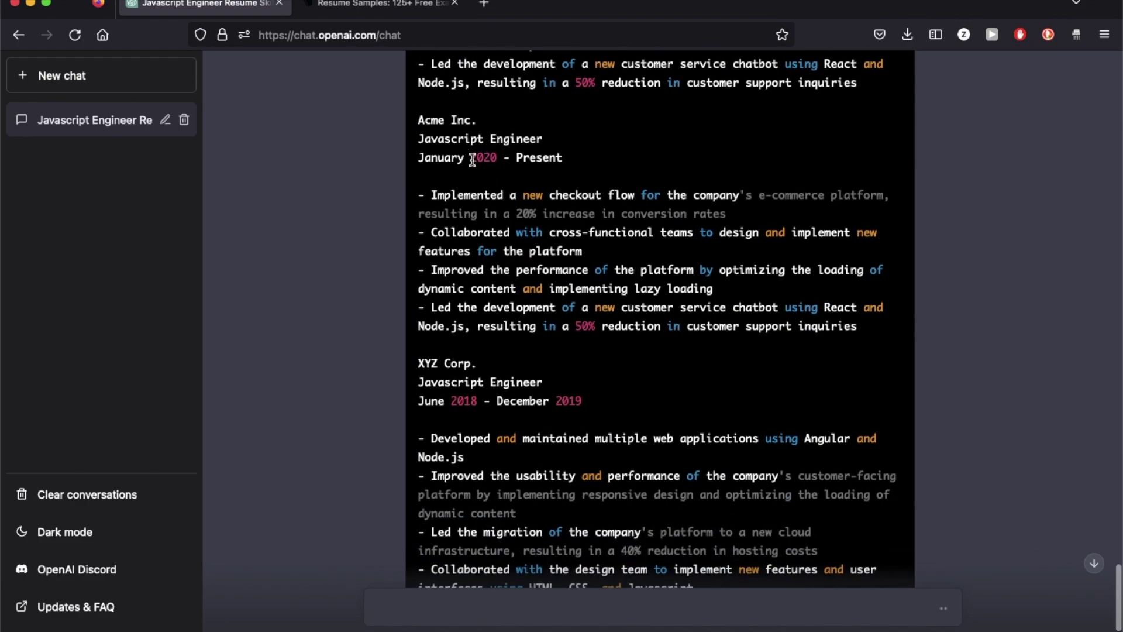
{"action": "left_click_drag", "start_coordinate": [472, 159], "coordinate": [569, 163]}
{"action": "scroll", "coordinate": [572, 160], "scroll_direction": "down", "scroll_amount": 6}
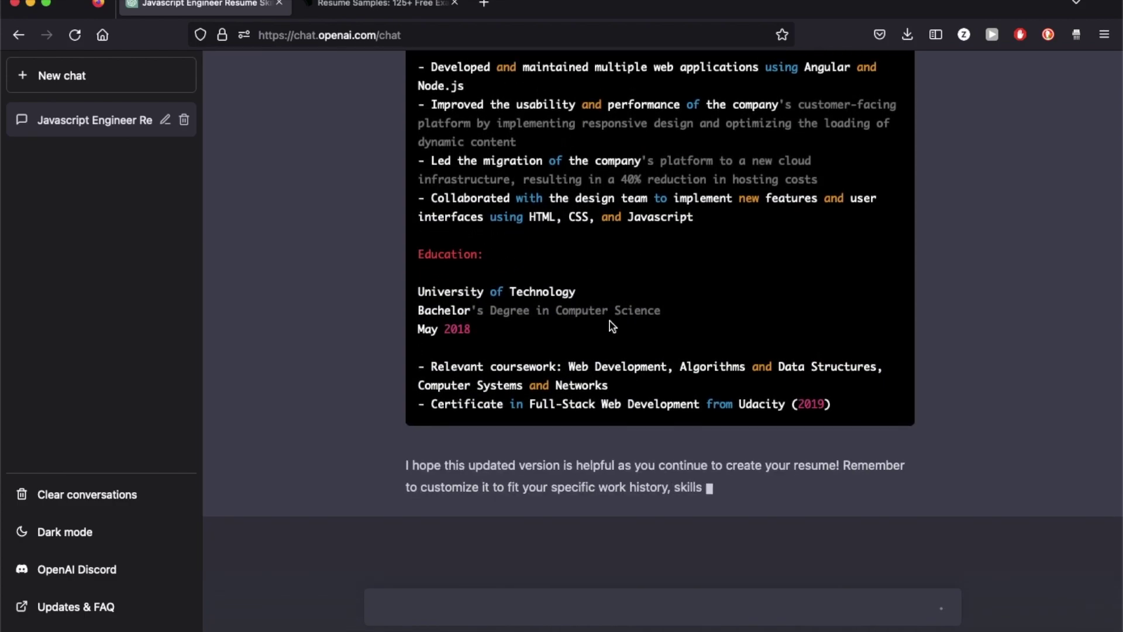
Step: Select the whole updated resume code block in the reply and switch to Word
{"action": "scroll", "coordinate": [645, 258], "scroll_direction": "up", "scroll_amount": 10}
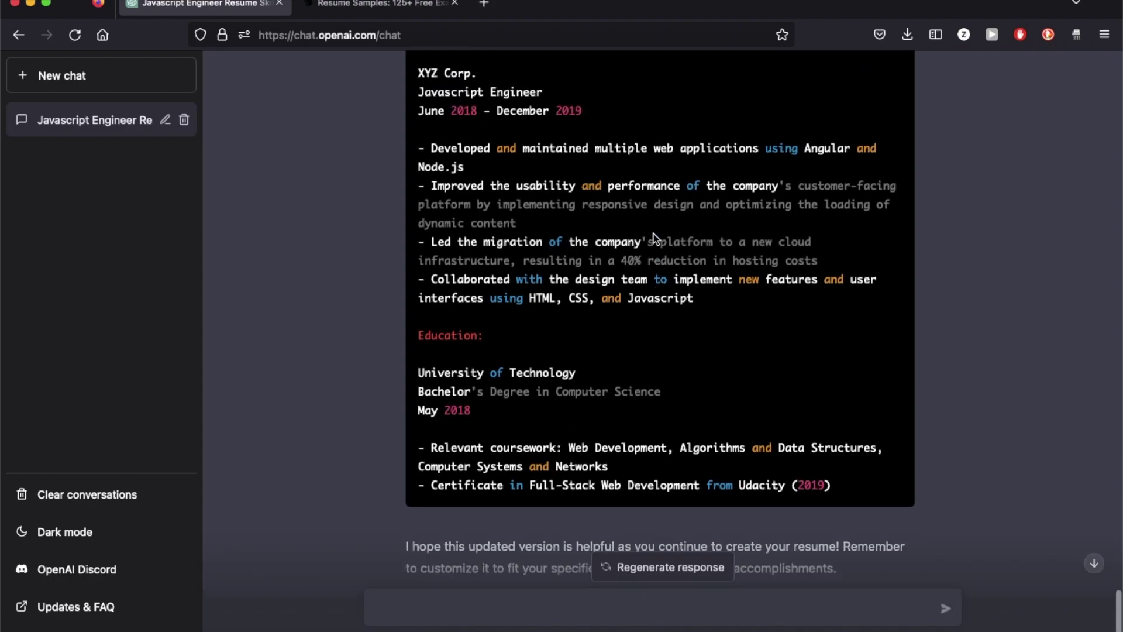
{"action": "scroll", "coordinate": [654, 236], "scroll_direction": "up", "scroll_amount": 2}
{"action": "scroll", "coordinate": [654, 236], "scroll_direction": "down", "scroll_amount": 10}
{"action": "scroll", "coordinate": [654, 236], "scroll_direction": "up", "scroll_amount": 10}
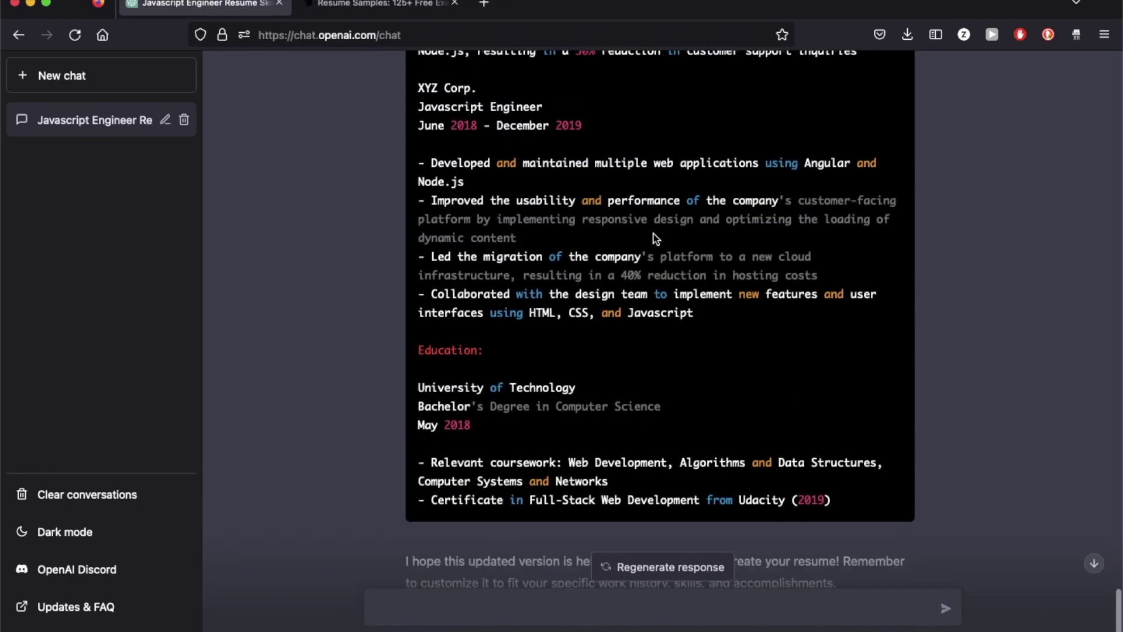
{"action": "scroll", "coordinate": [654, 235], "scroll_direction": "up", "scroll_amount": 15}
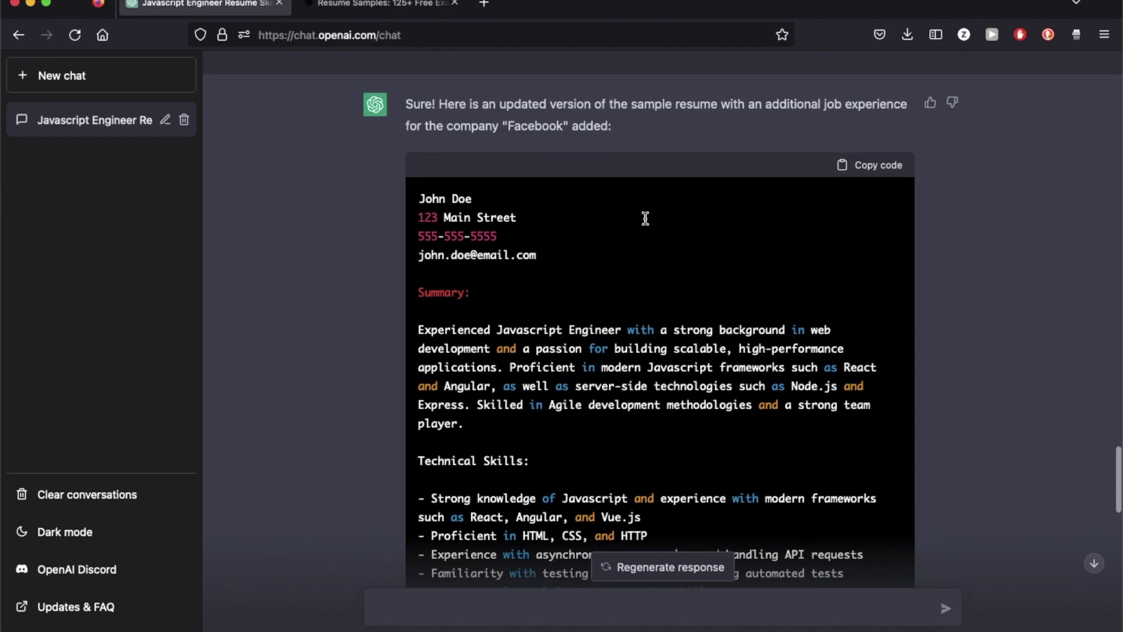
{"action": "left_click_drag", "start_coordinate": [418, 257], "coordinate": [830, 398]}
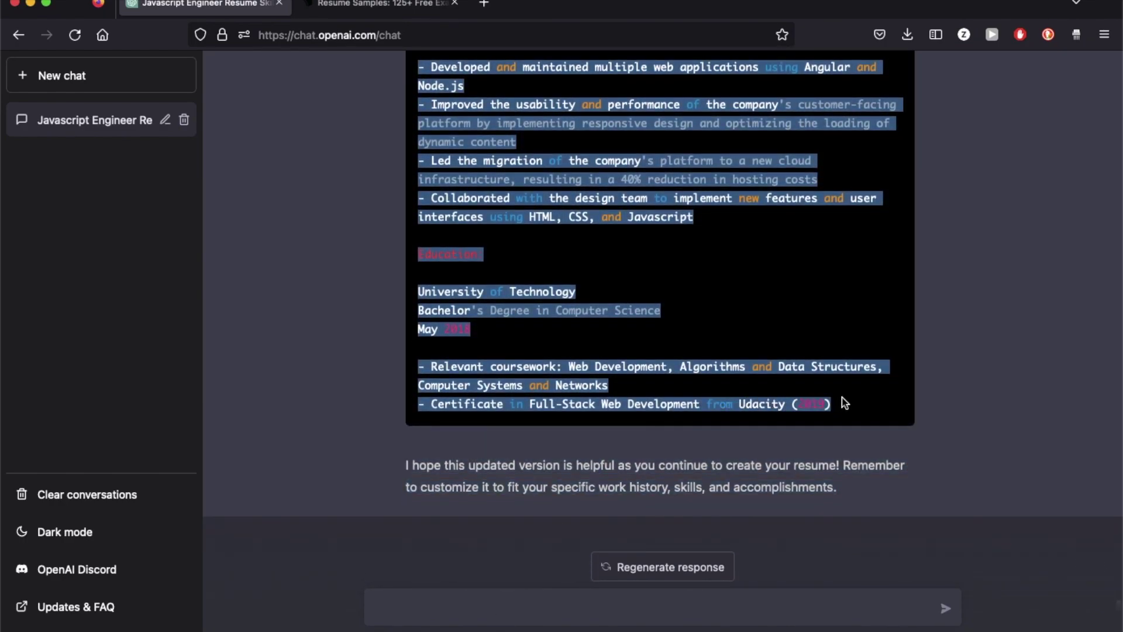
{"action": "key", "text": "super+Tab"}
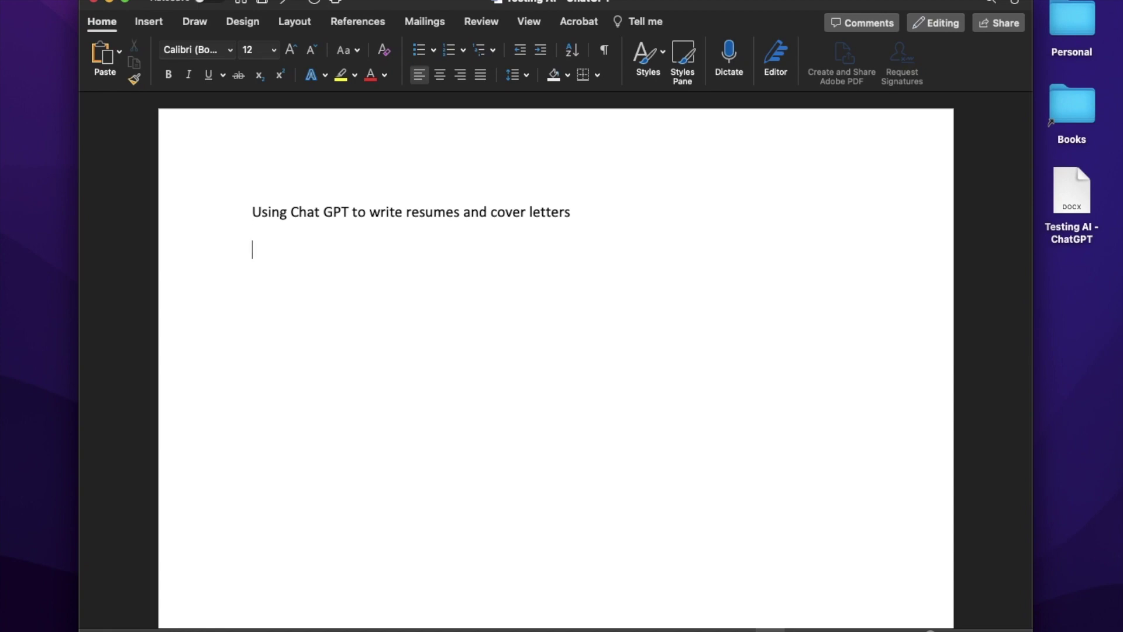
Step: Paste the copied resume below the title line in Word
{"action": "key", "text": "super+v"}
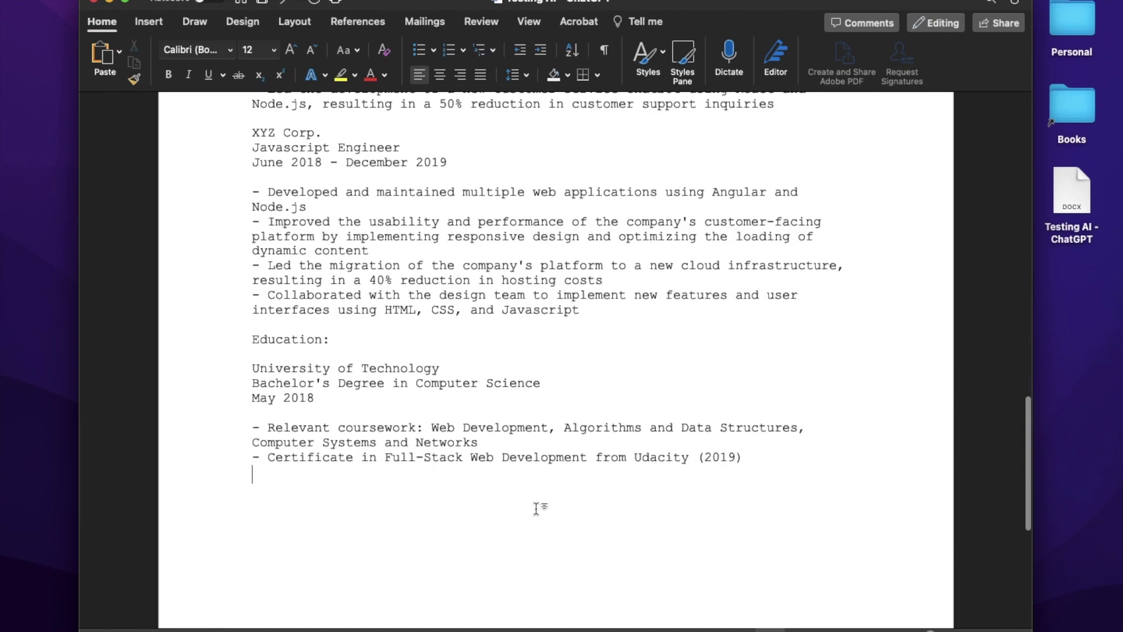
{"action": "scroll", "coordinate": [457, 398], "scroll_direction": "down", "scroll_amount": 3}
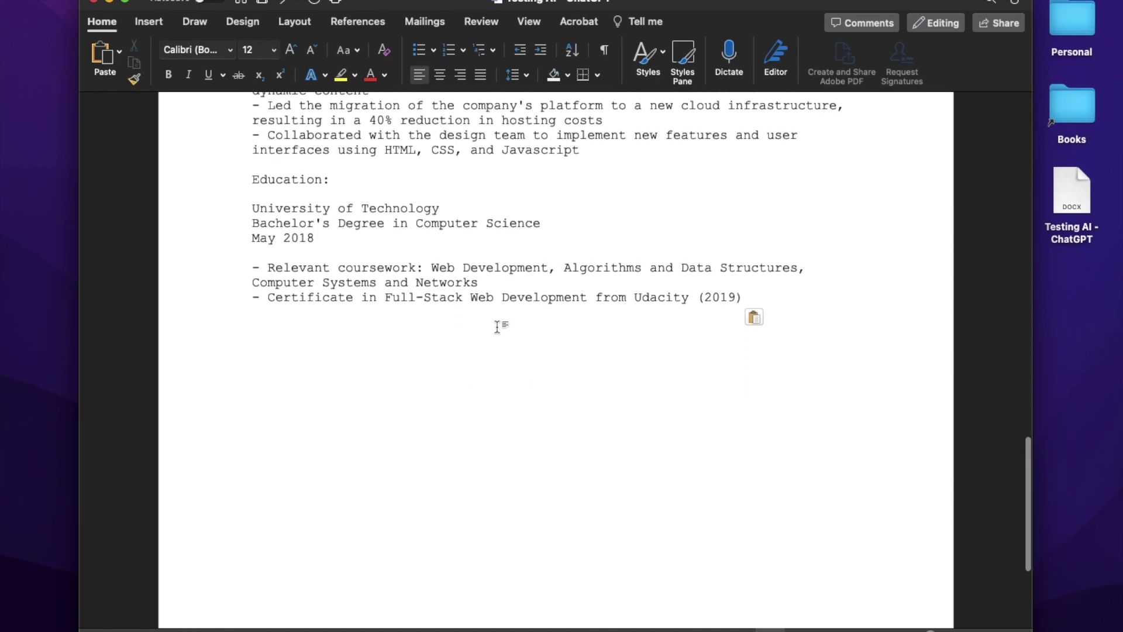
{"action": "scroll", "coordinate": [497, 326], "scroll_direction": "down", "scroll_amount": 5}
{"action": "scroll", "coordinate": [497, 326], "scroll_direction": "up", "scroll_amount": 15}
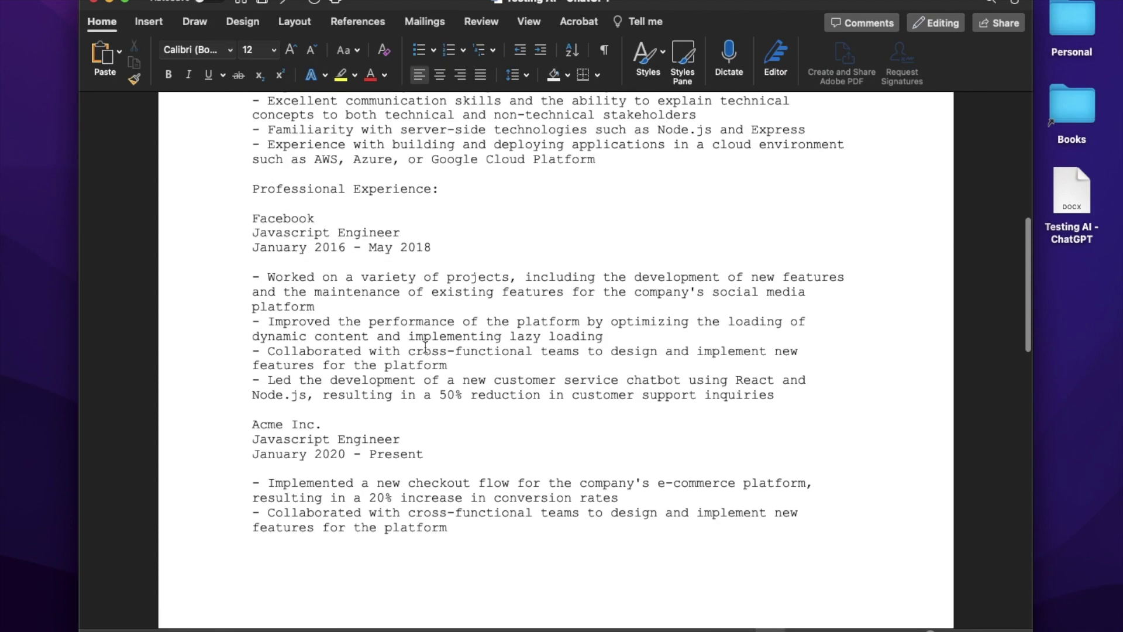
{"action": "scroll", "coordinate": [514, 380], "scroll_direction": "up", "scroll_amount": 3}
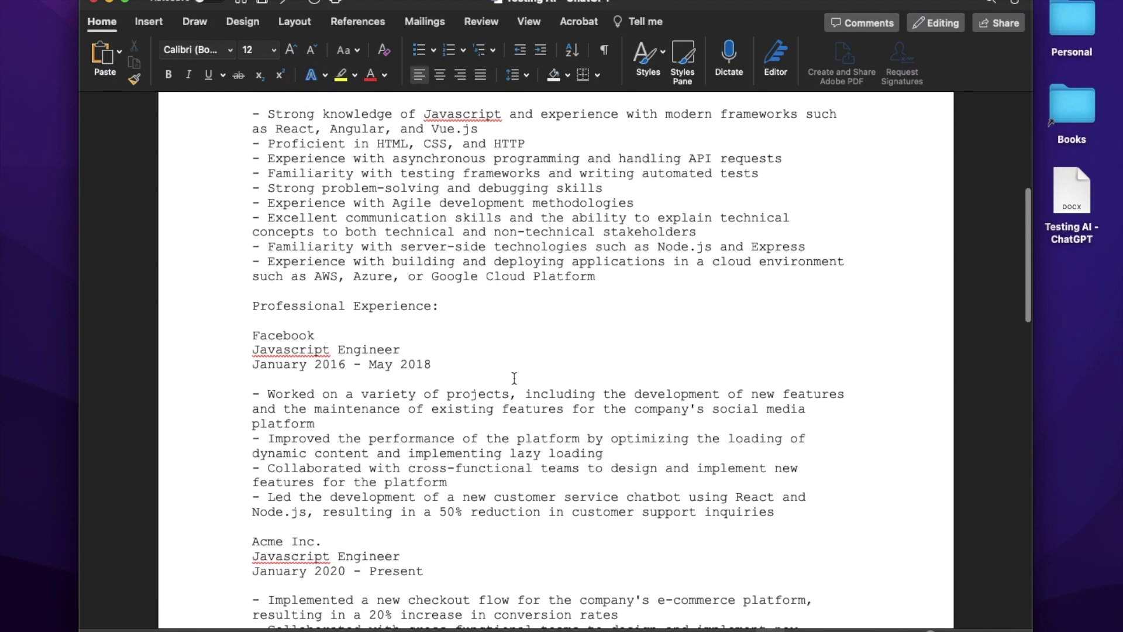
Step: Add the skill 'Wrote some automation tests using Webdriver IO and typescript' after Google Cloud Platform
{"action": "left_click", "coordinate": [624, 331]}
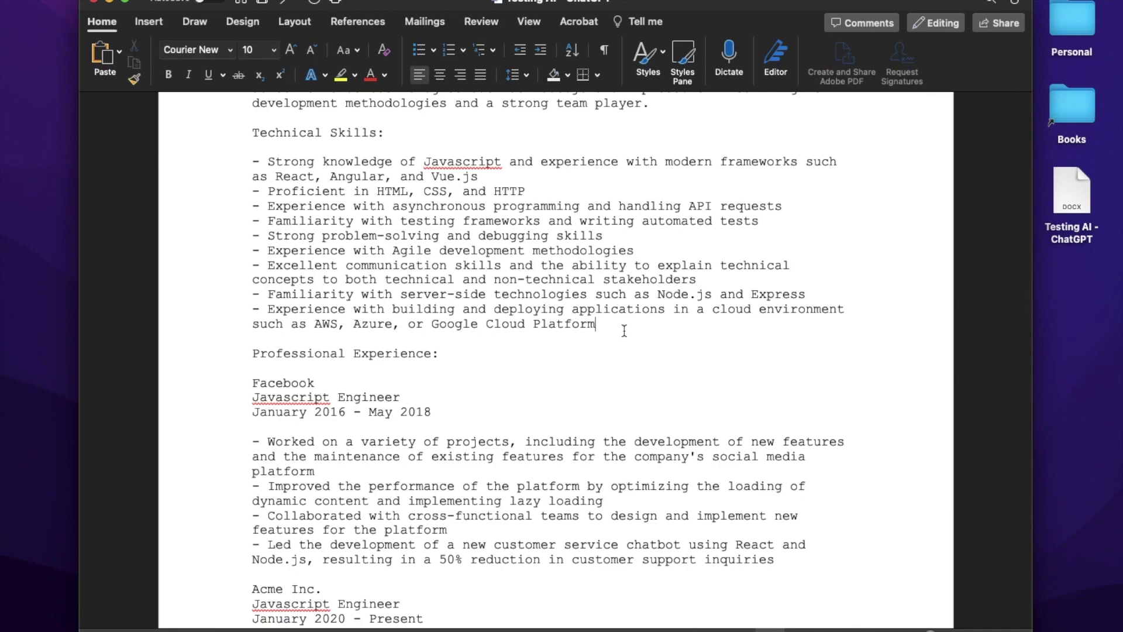
{"action": "type", "text": "."}
{"action": "key", "text": "Return"}
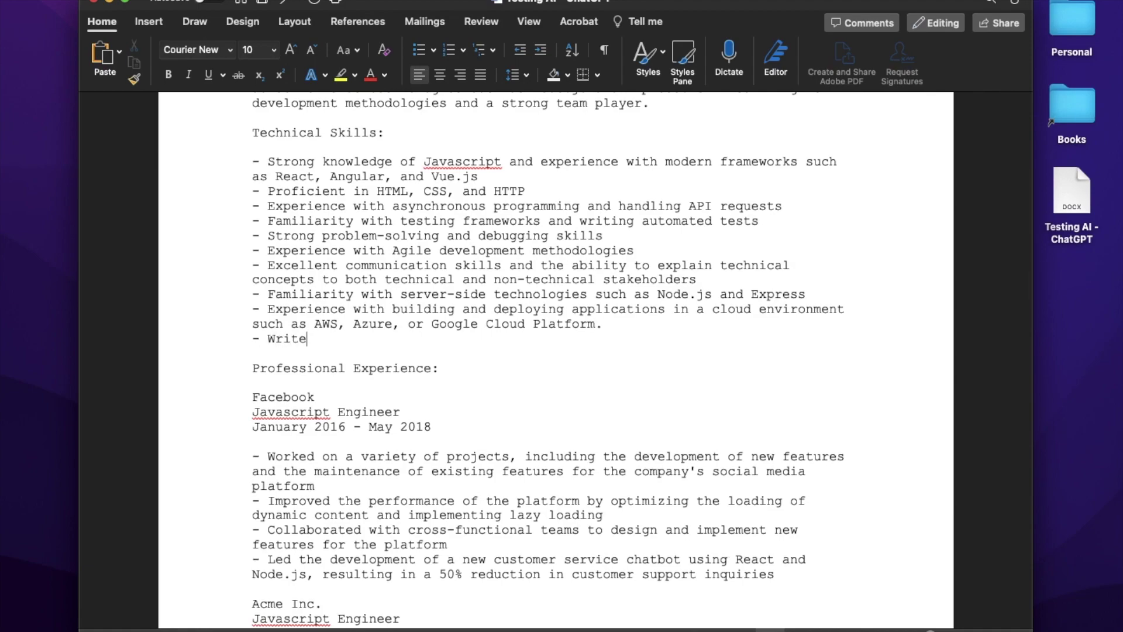
{"action": "key", "text": "BackSpace"}
{"action": "key", "text": "BackSpace"}
{"action": "key", "text": "BackSpace"}
{"action": "type", "text": "ote some automation test"}
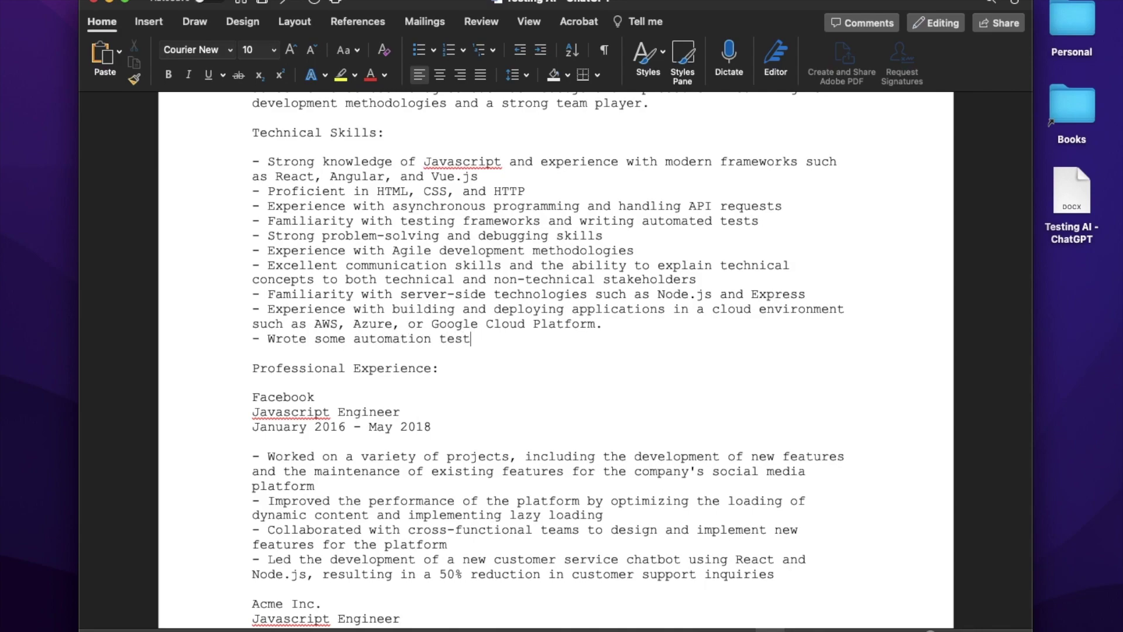
{"action": "type", "text": "s using Webdriver "}
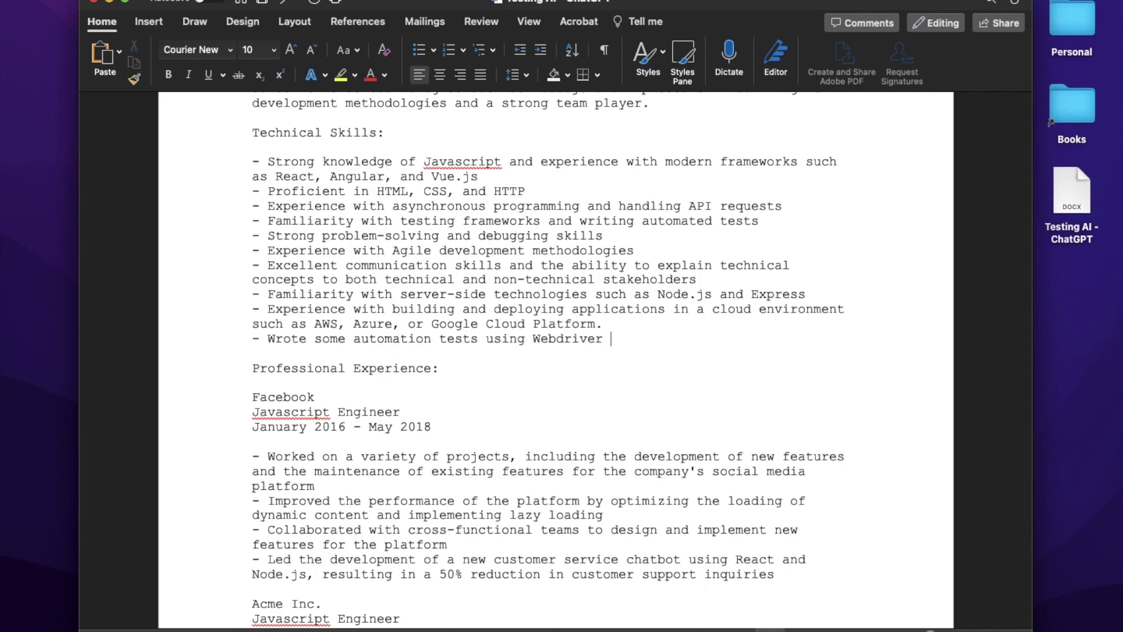
{"action": "type", "text": "OO and typescript"}
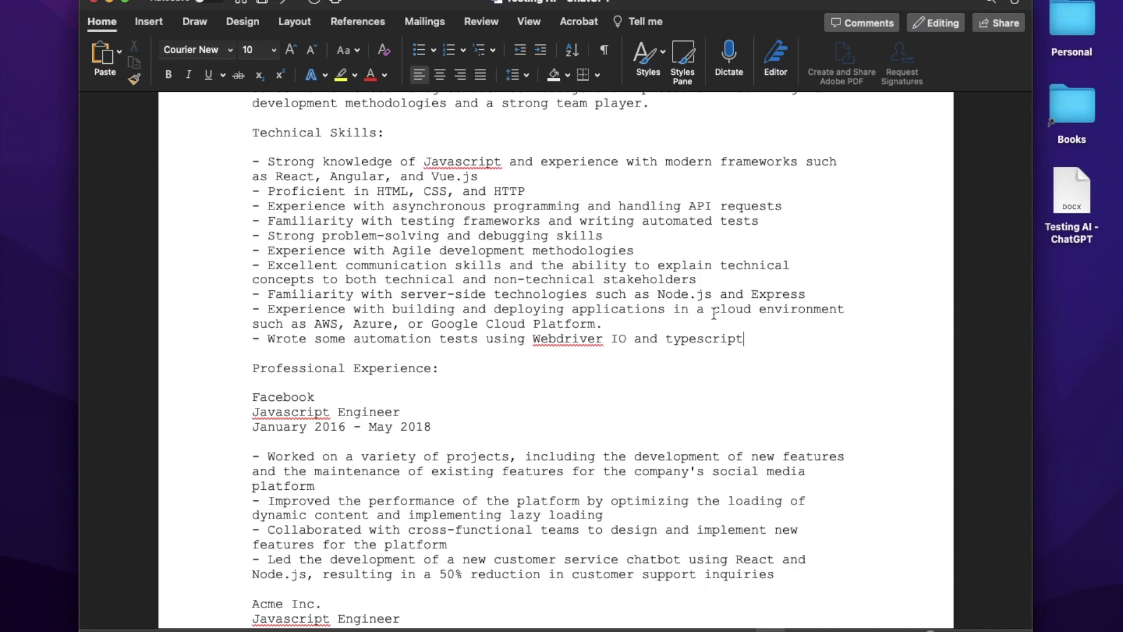
Step: Select the entire resume in Word and return to the ChatGPT conversation
{"action": "left_click", "coordinate": [713, 314]}
{"action": "scroll", "coordinate": [500, 324], "scroll_direction": "up", "scroll_amount": 6}
{"action": "scroll", "coordinate": [410, 265], "scroll_direction": "down", "scroll_amount": 5}
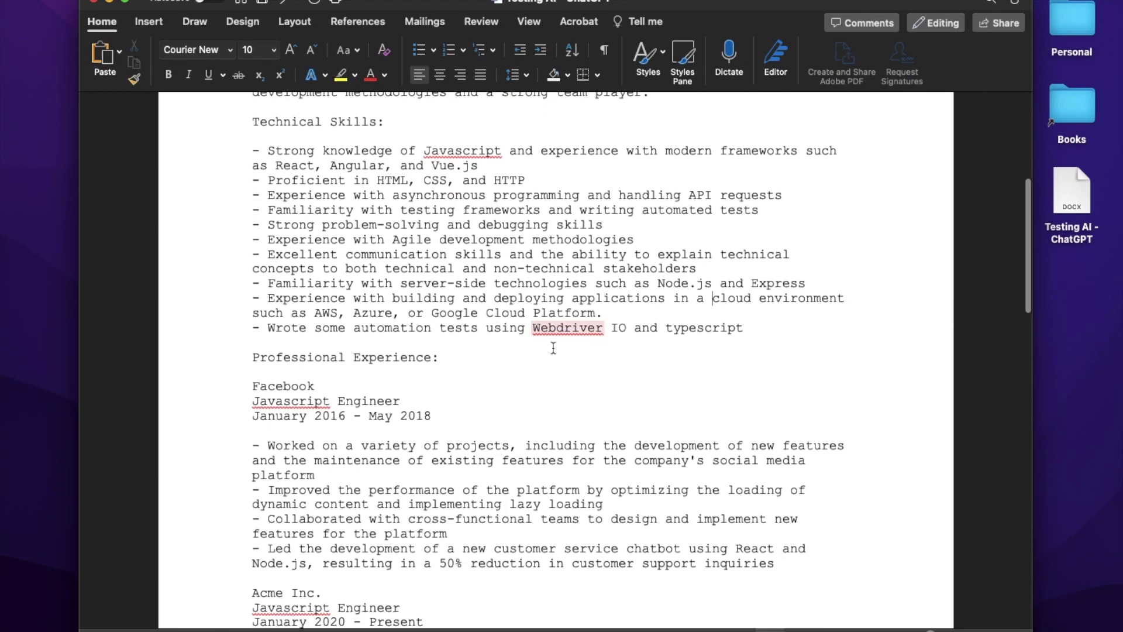
{"action": "scroll", "coordinate": [667, 351], "scroll_direction": "up", "scroll_amount": 3}
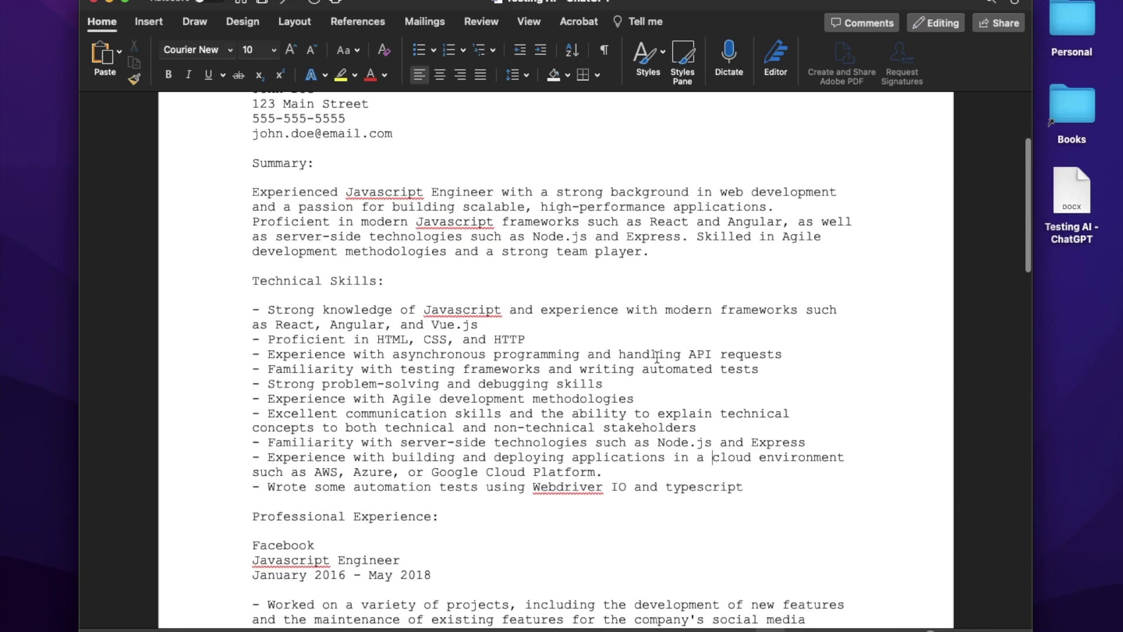
{"action": "scroll", "coordinate": [657, 357], "scroll_direction": "up", "scroll_amount": 2}
{"action": "left_click_drag", "start_coordinate": [253, 169], "coordinate": [831, 352]}
{"action": "key", "text": "ctrl+Left"}
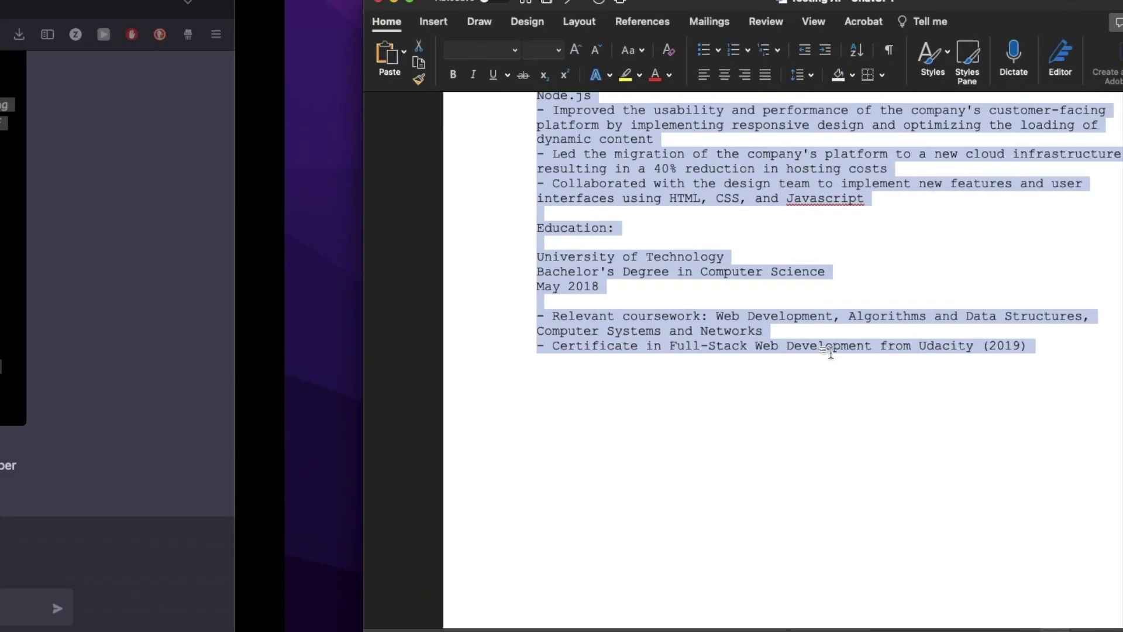
Step: Paste the resume and ask whether it has the Webdriver IO skill, then check ChatGPT's reply
{"action": "left_click", "coordinate": [515, 609]}
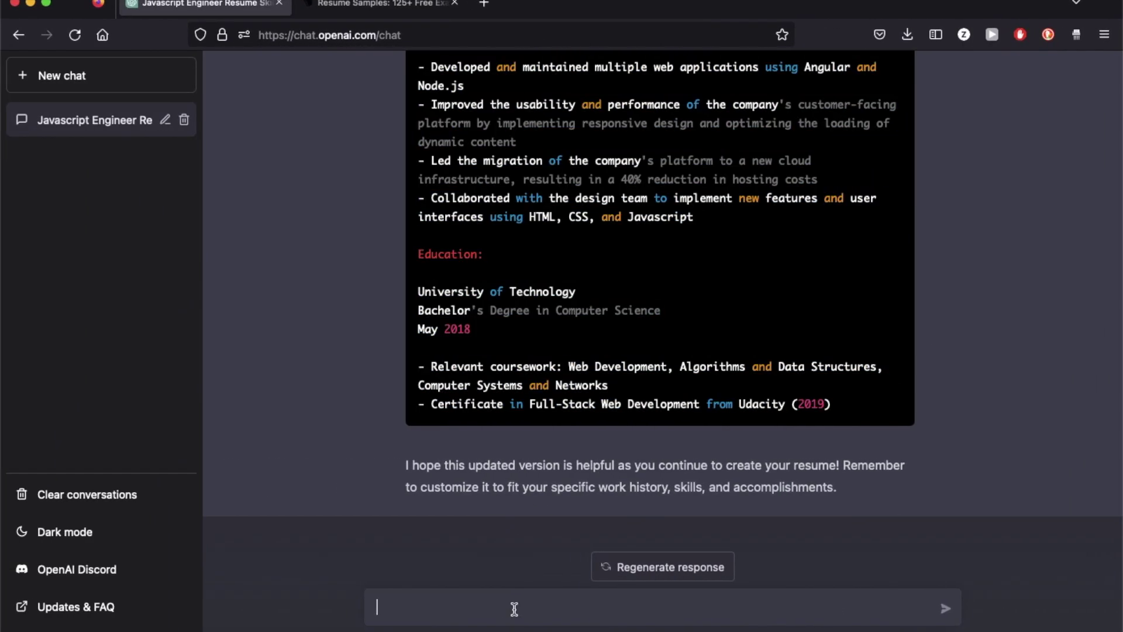
{"action": "type", "text": "Does the following resume have th"}
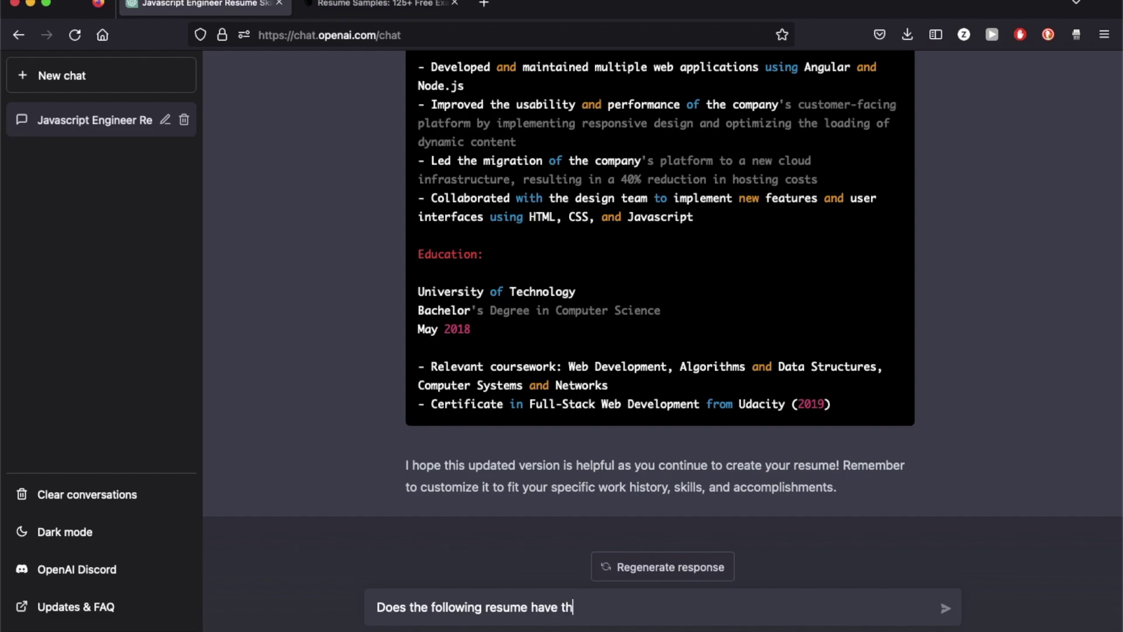
{"action": "type", "text": "e skill of webdri"}
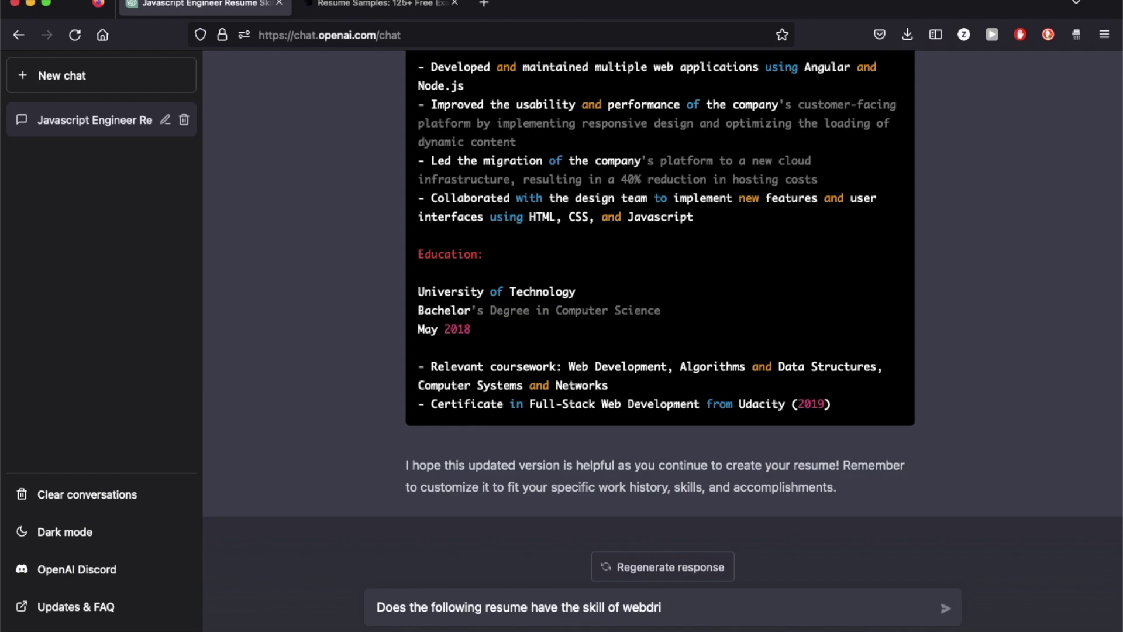
{"action": "type", "text": "ver IO :"}
{"action": "key", "text": "super+v"}
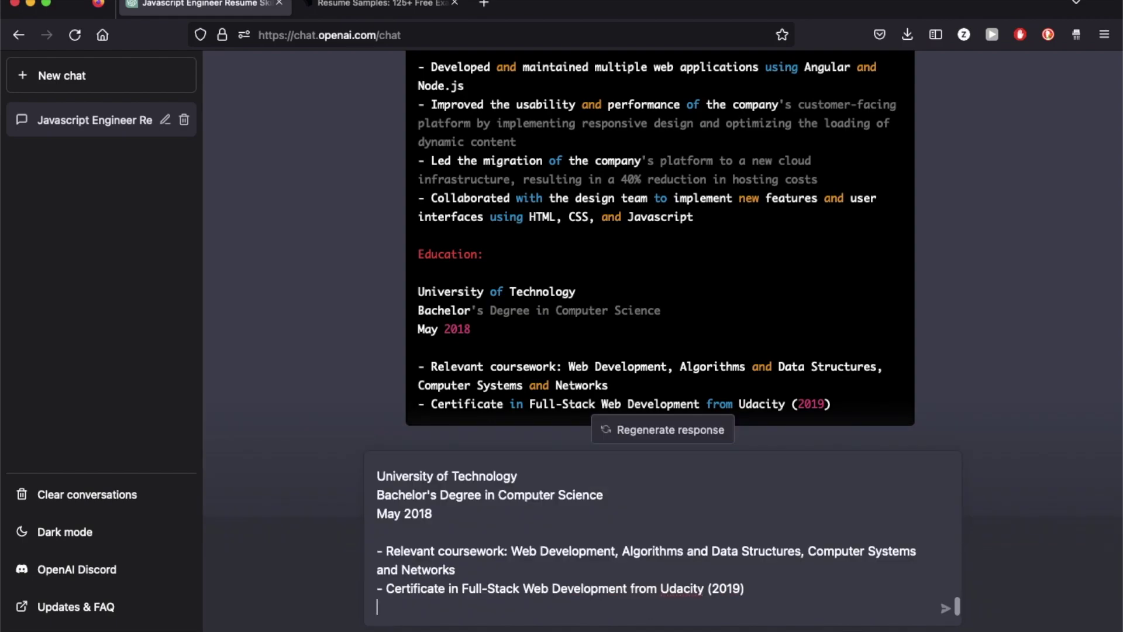
{"action": "key", "text": "Return"}
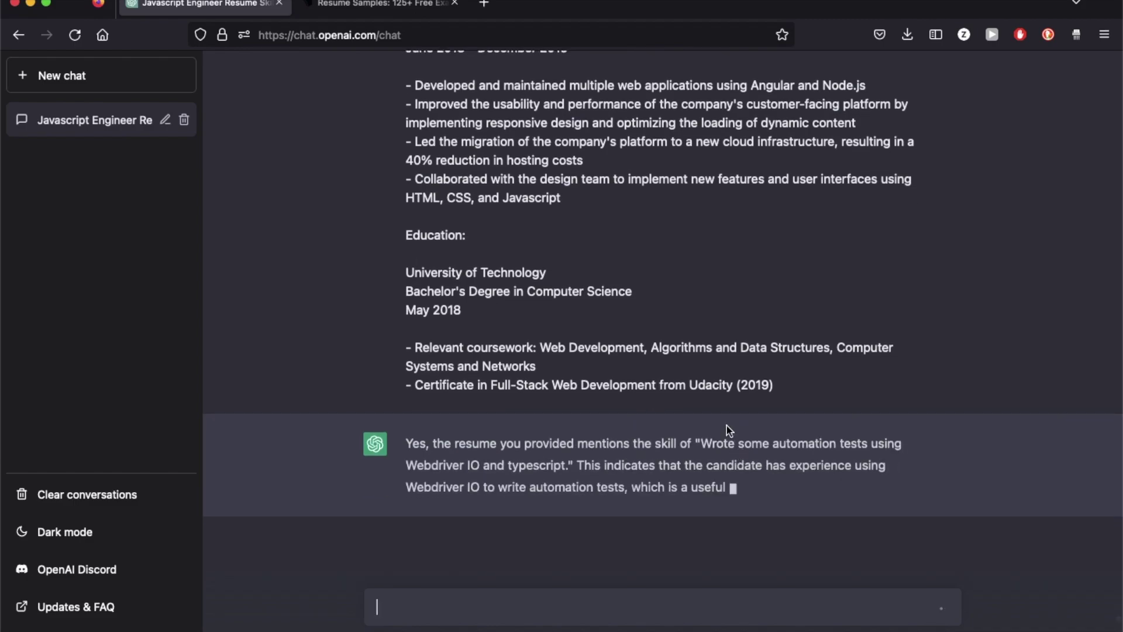
{"action": "left_click_drag", "start_coordinate": [709, 437], "coordinate": [710, 436]}
{"action": "left_click", "coordinate": [710, 436]}
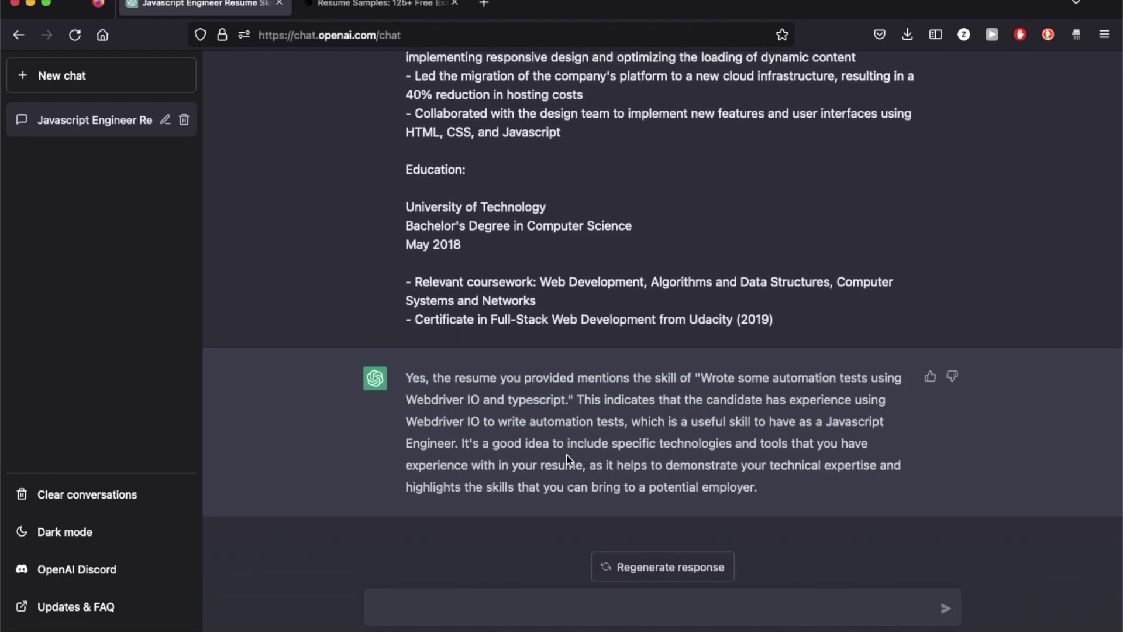
Step: Ask how many years of Webdriver IO experience the candidate has, then return to the Word resume
{"action": "left_click_drag", "start_coordinate": [531, 443], "coordinate": [741, 473]}
{"action": "type", "text": "years of exp"}
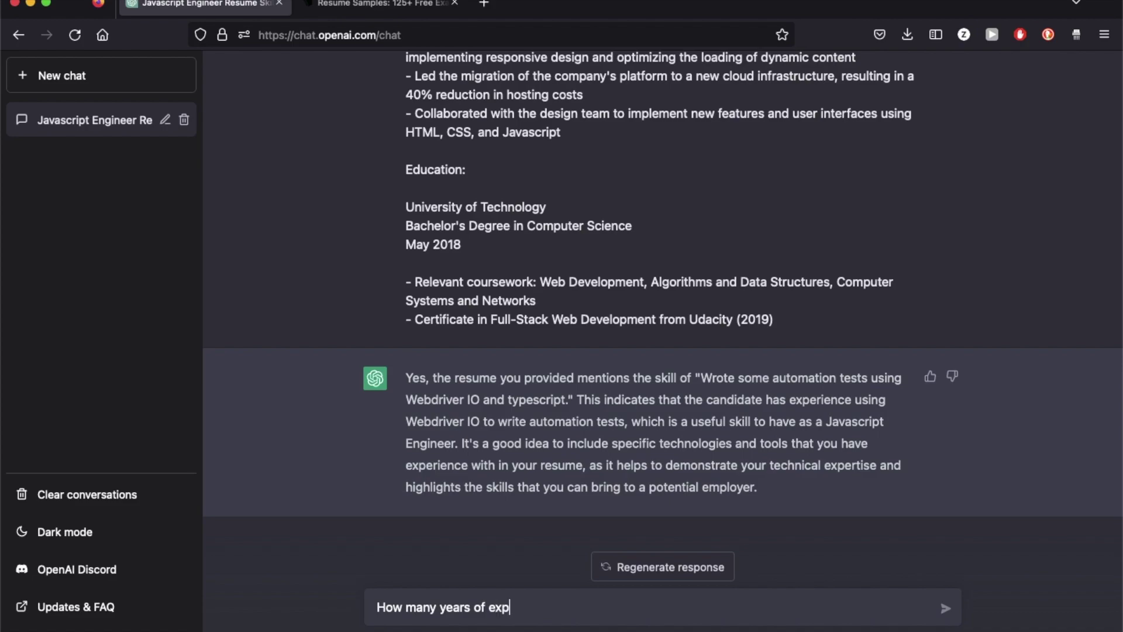
{"action": "type", "text": "erience does th"}
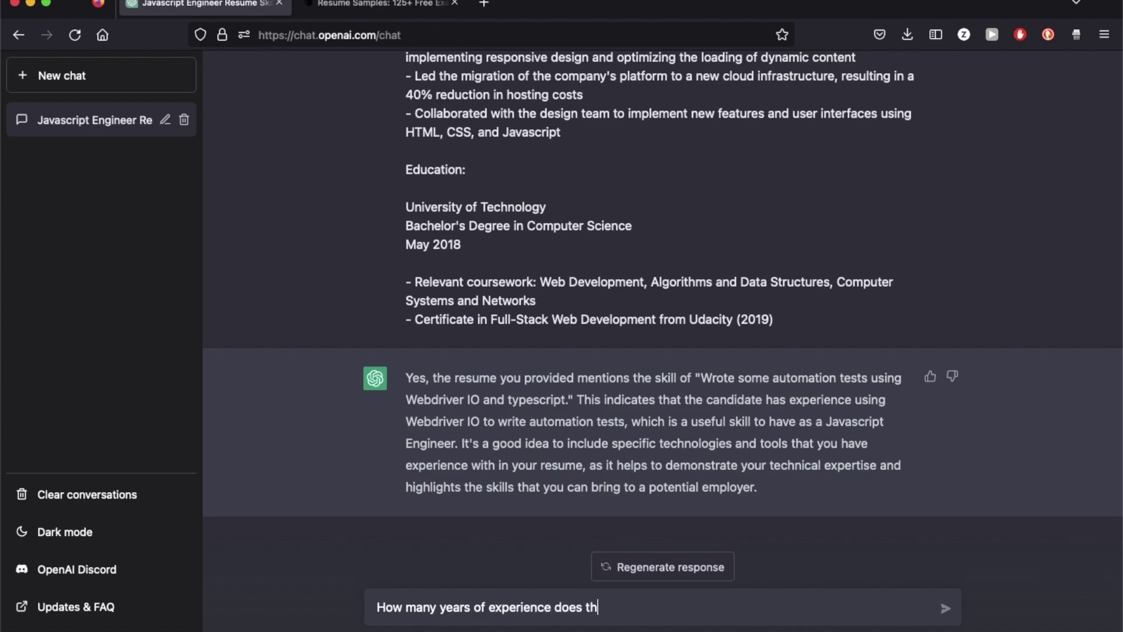
{"action": "type", "text": "e candidate have in Web"}
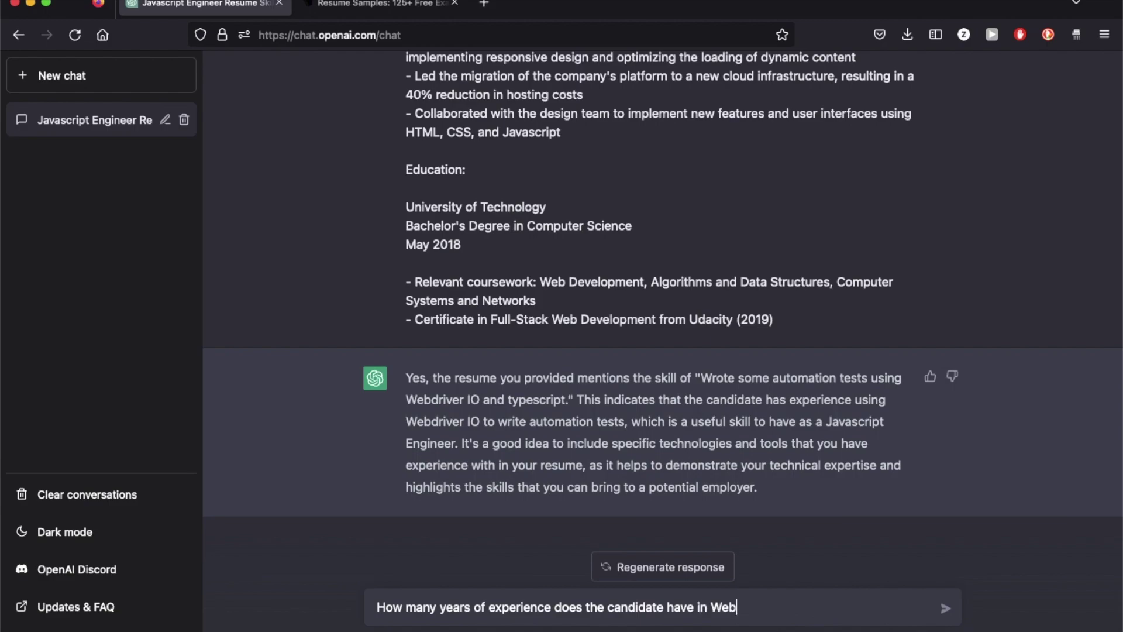
{"action": "type", "text": "deriver UO"}
{"action": "key", "text": "BackSpace"}
{"action": "key", "text": "BackSpace"}
{"action": "type", "text": "I"}
{"action": "key", "text": "Return"}
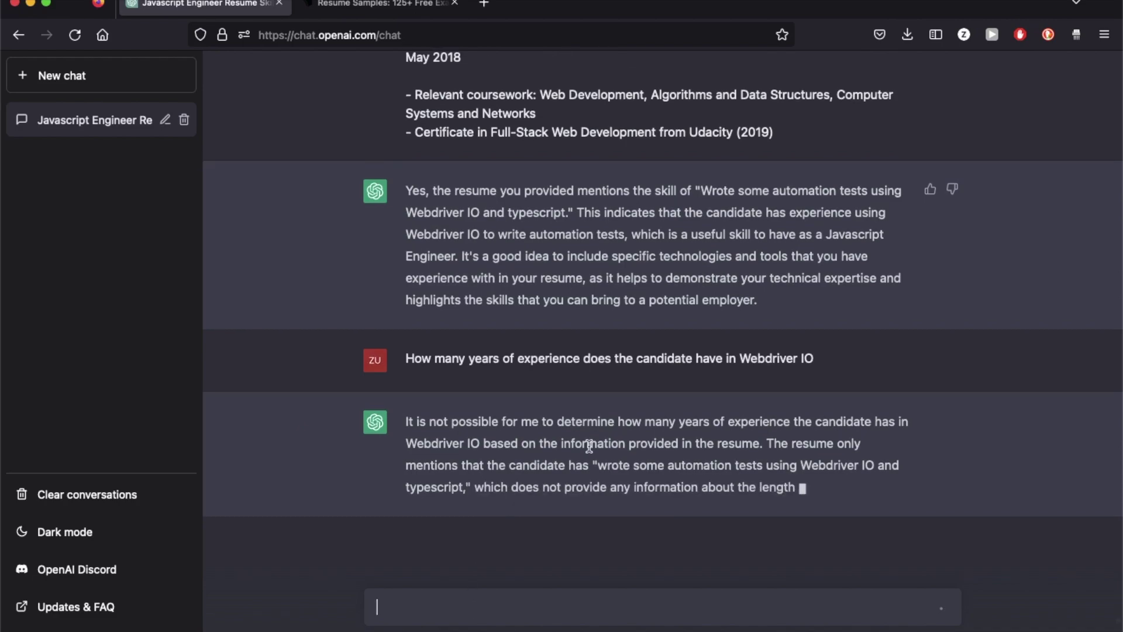
{"action": "key", "text": "super+Tab"}
{"action": "scroll", "coordinate": [443, 272], "scroll_direction": "up", "scroll_amount": 3}
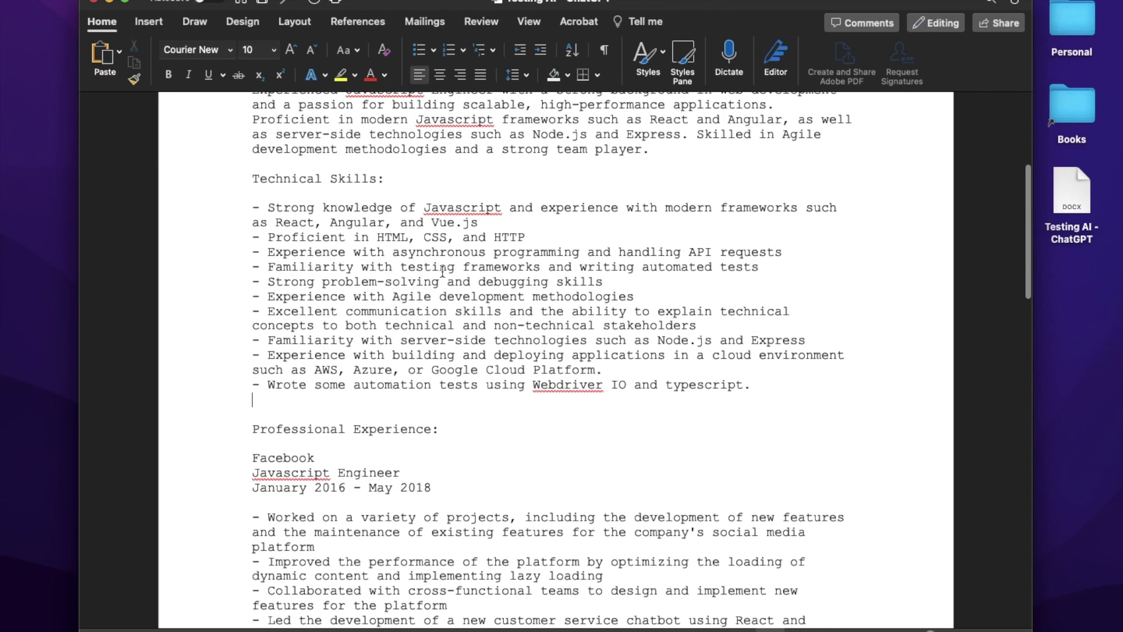
{"action": "left_click_drag", "start_coordinate": [269, 385], "coordinate": [750, 385]}
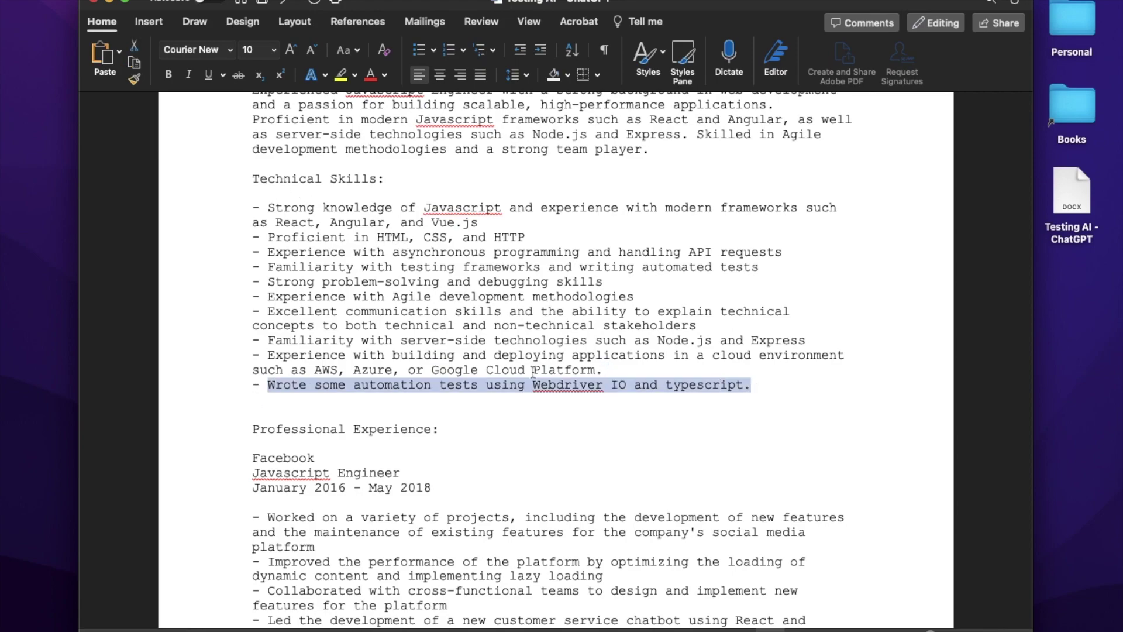
{"action": "scroll", "coordinate": [523, 364], "scroll_direction": "down", "scroll_amount": 5}
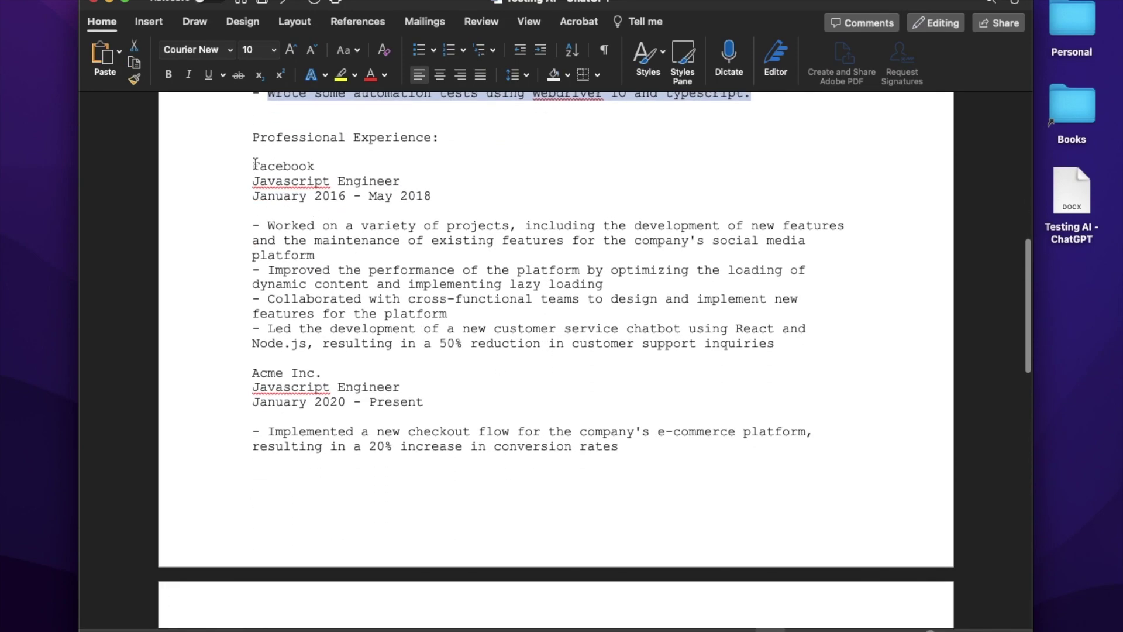
{"action": "left_click_drag", "start_coordinate": [253, 166], "coordinate": [714, 450]}
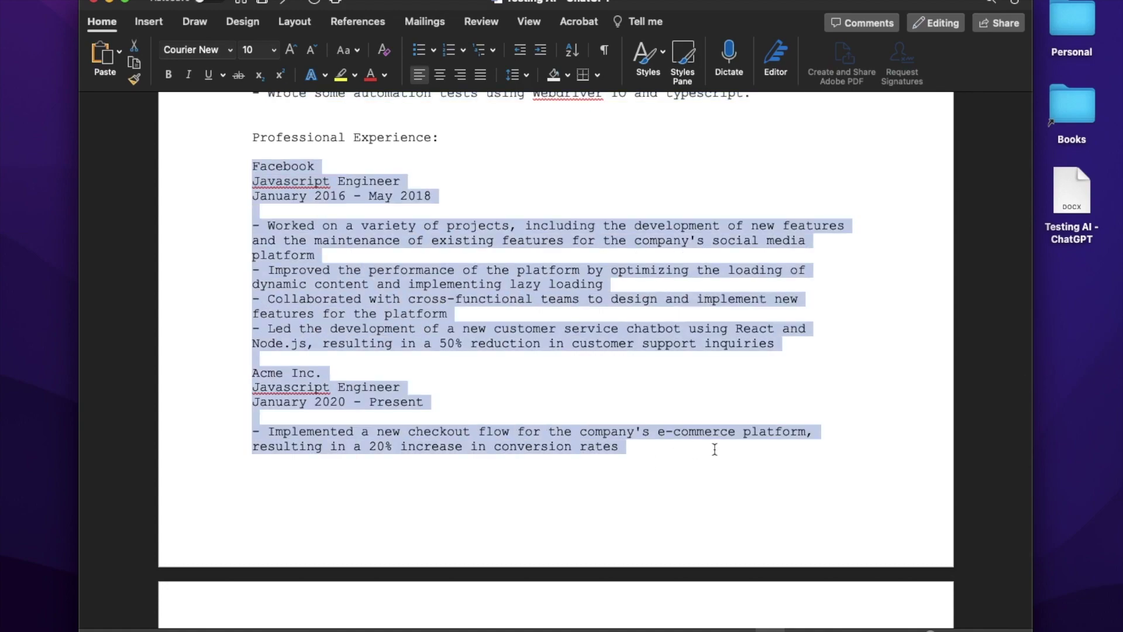
{"action": "left_click", "coordinate": [620, 368]}
{"action": "key", "text": "ctrl+Left"}
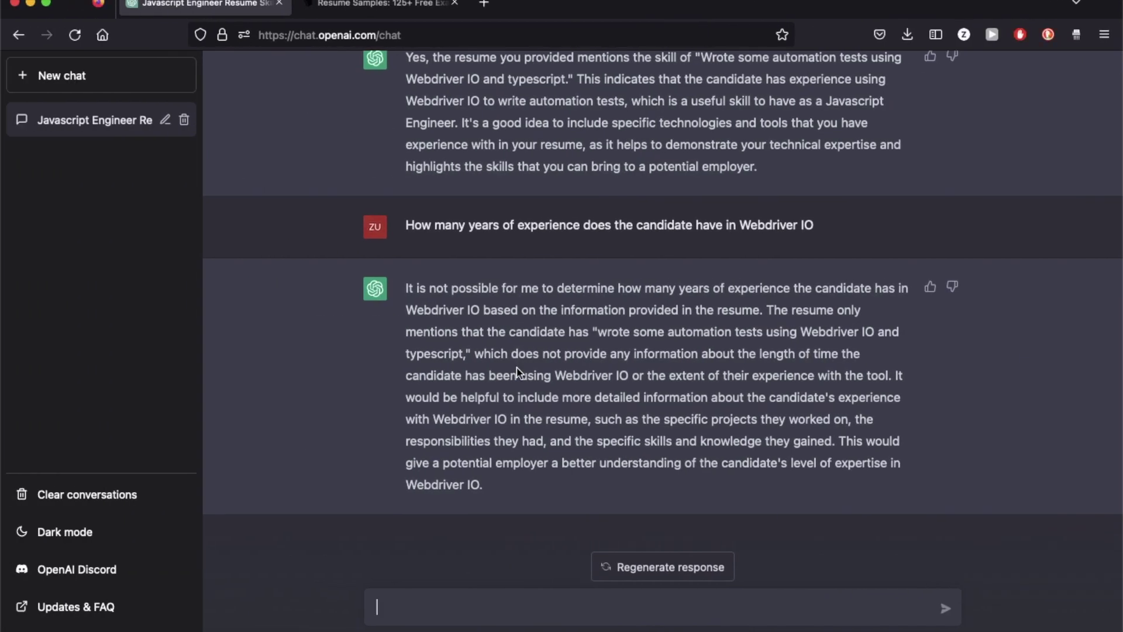
{"action": "left_click_drag", "start_coordinate": [479, 291], "coordinate": [641, 327]}
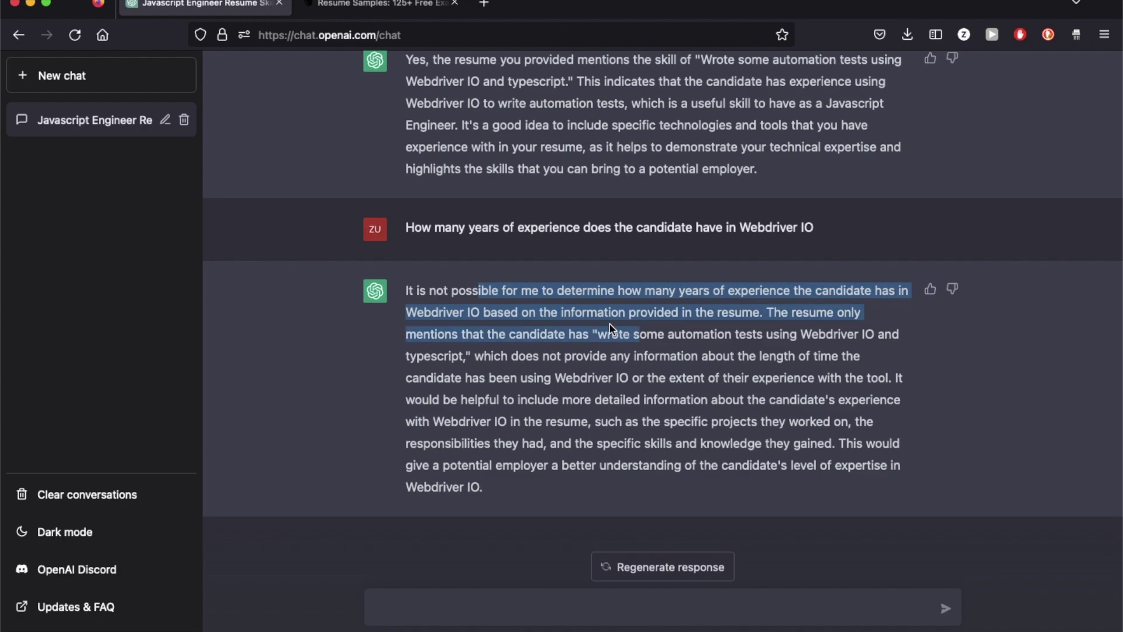
{"action": "left_click", "coordinate": [412, 328]}
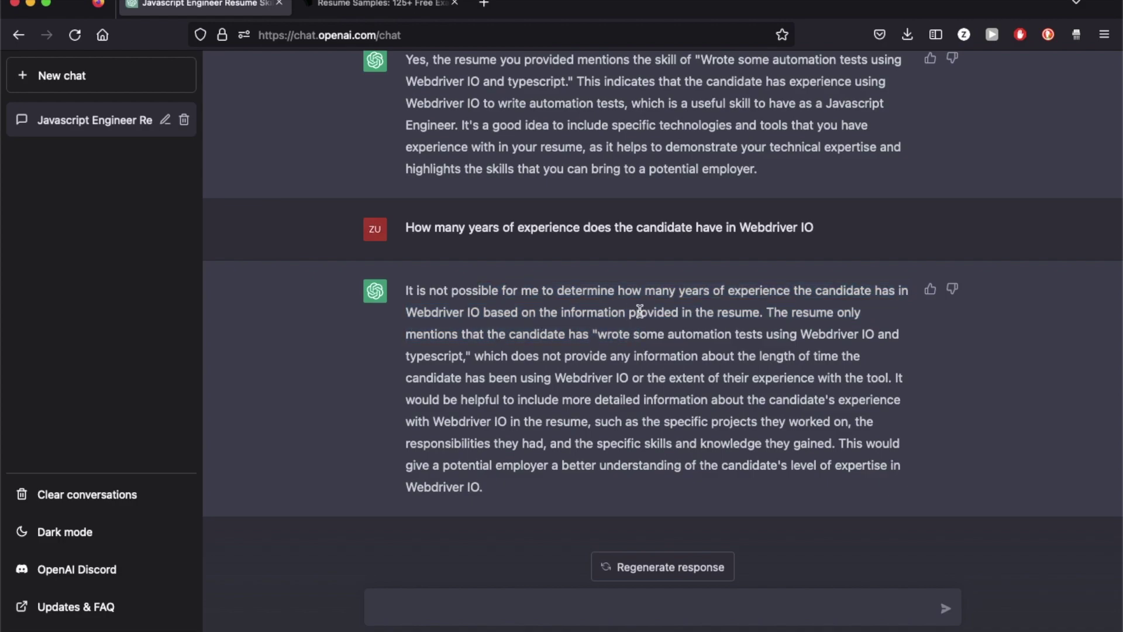
{"action": "key", "text": "ctrl+Right"}
{"action": "scroll", "coordinate": [583, 281], "scroll_direction": "up", "scroll_amount": 3}
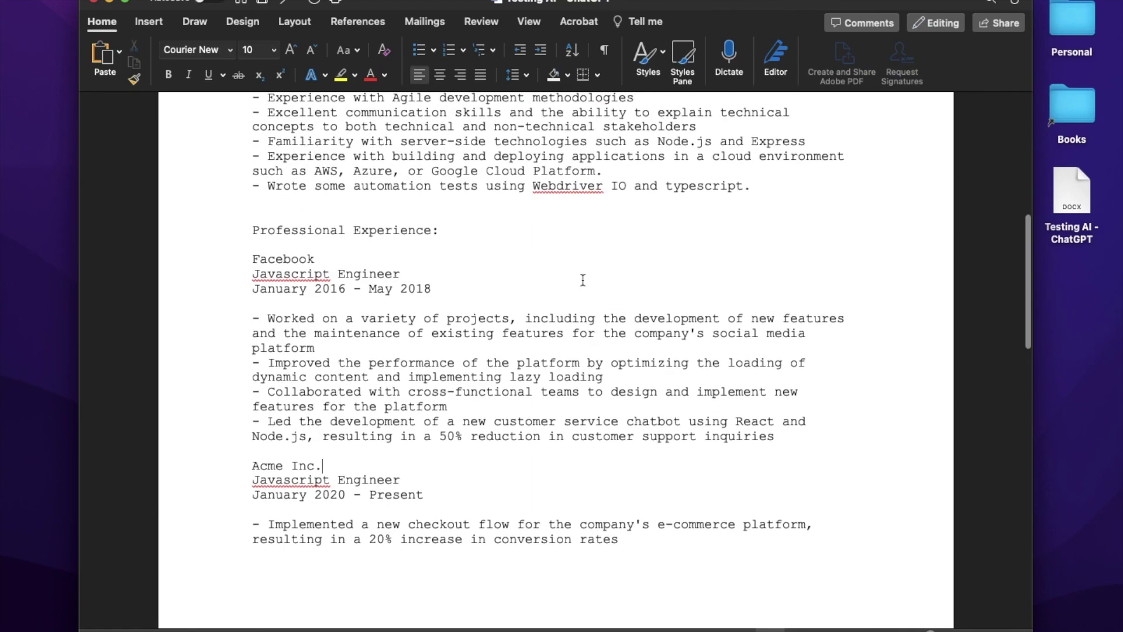
{"action": "scroll", "coordinate": [582, 280], "scroll_direction": "down", "scroll_amount": 10}
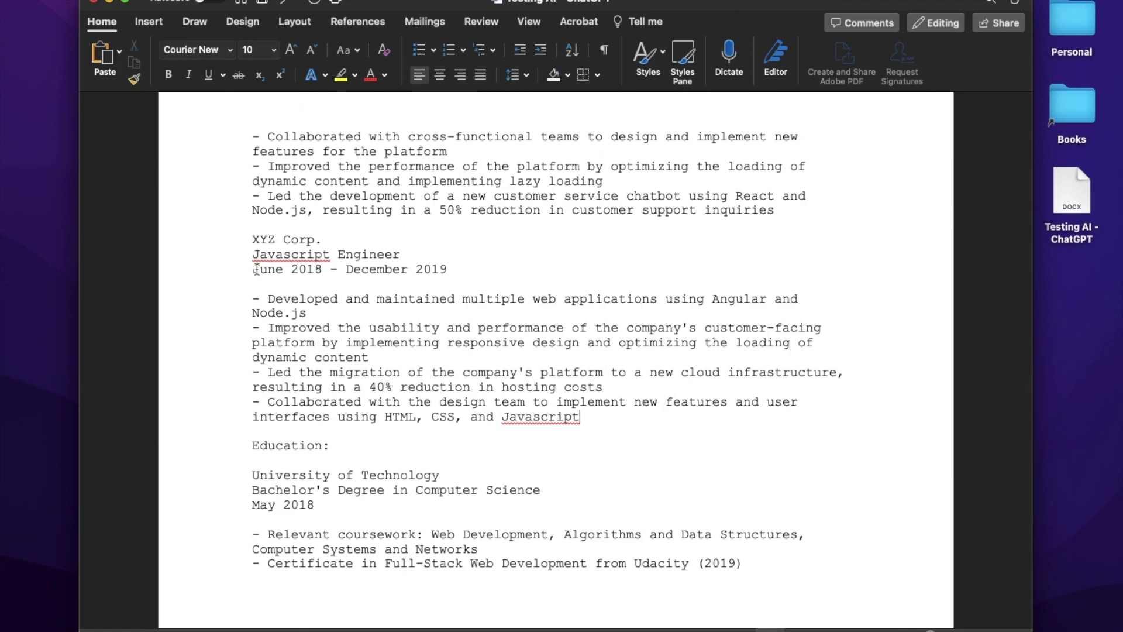
Step: Add the bullet '- Using Webdriver IO for automated tests' after the last XYZ Corp. bullet
{"action": "left_click_drag", "start_coordinate": [257, 269], "coordinate": [451, 269]}
{"action": "left_click", "coordinate": [582, 416]}
{"action": "key", "text": "Return"}
{"action": "type", "text": "-"}
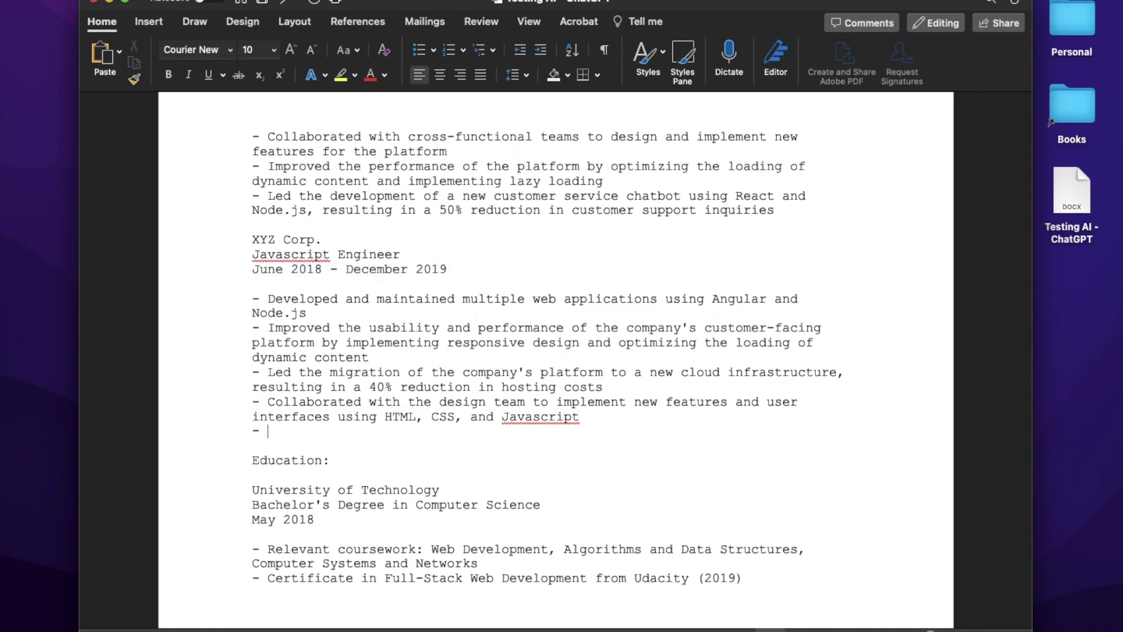
{"action": "type", "text": " Usi"}
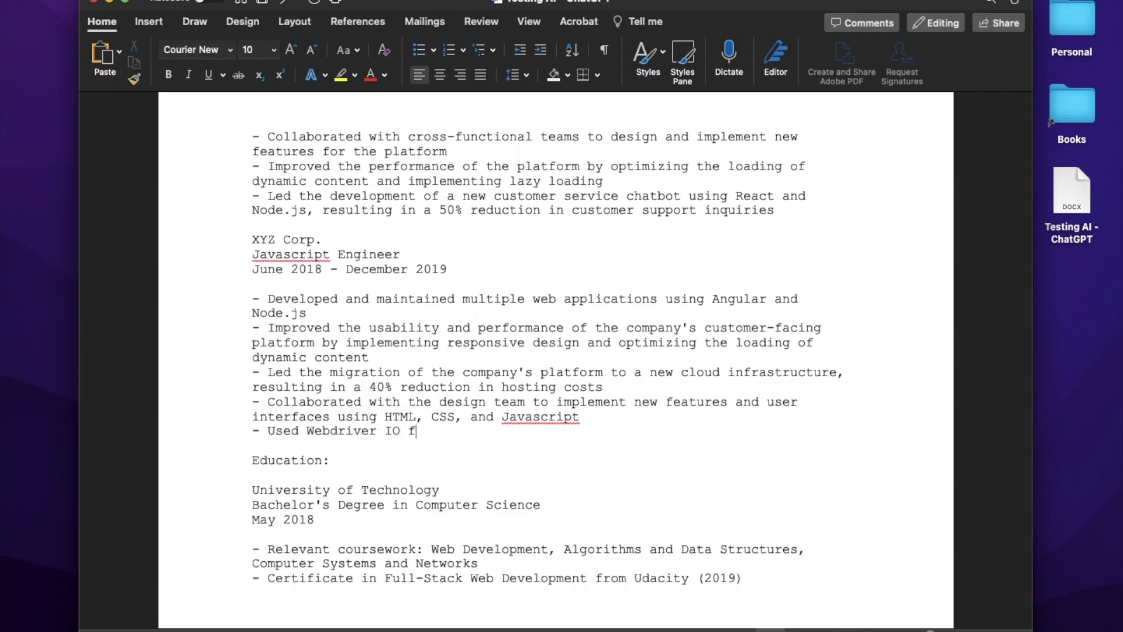
{"action": "type", "text": "ng Webdriver IO for automated t"}
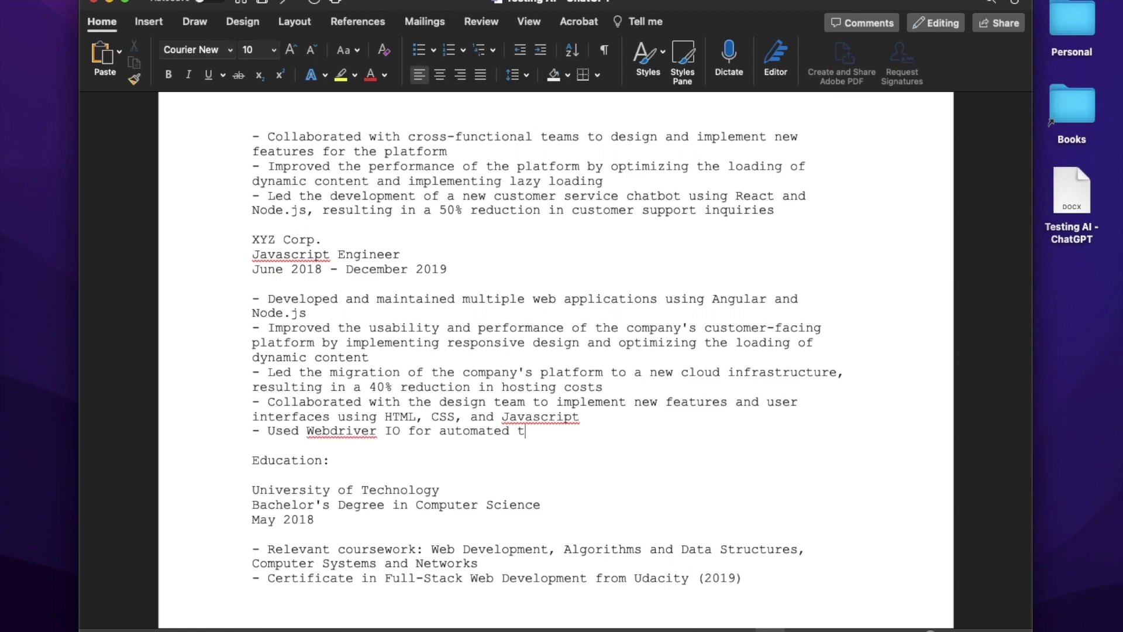
{"action": "type", "text": "ests"}
{"action": "scroll", "coordinate": [598, 301], "scroll_direction": "up", "scroll_amount": 6}
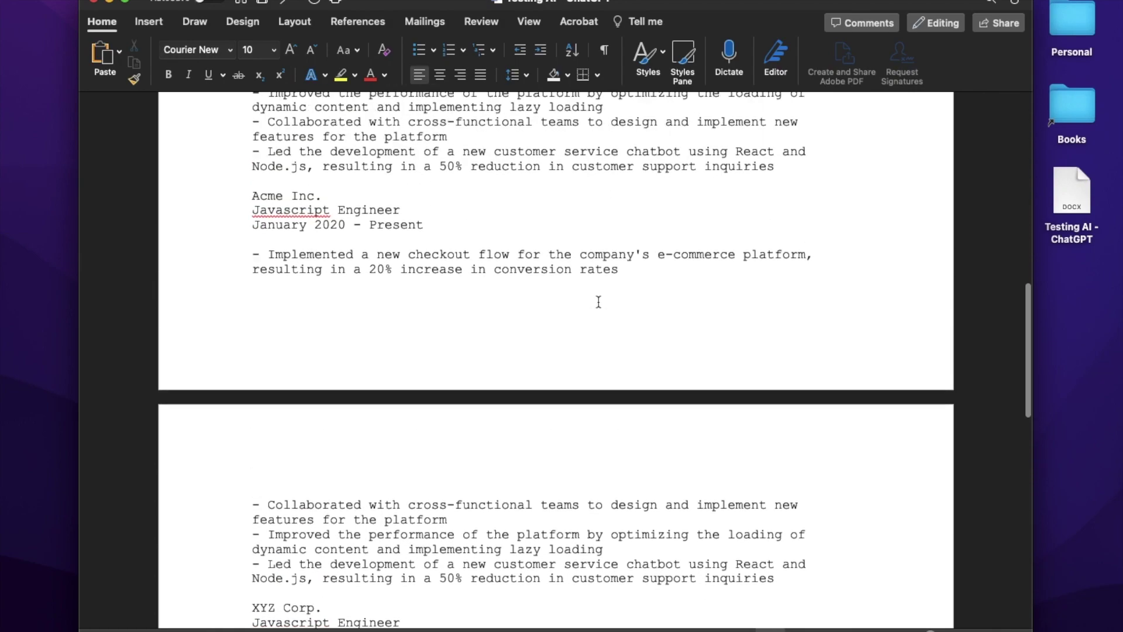
{"action": "scroll", "coordinate": [599, 302], "scroll_direction": "down", "scroll_amount": 4}
{"action": "scroll", "coordinate": [598, 301], "scroll_direction": "down", "scroll_amount": 3}
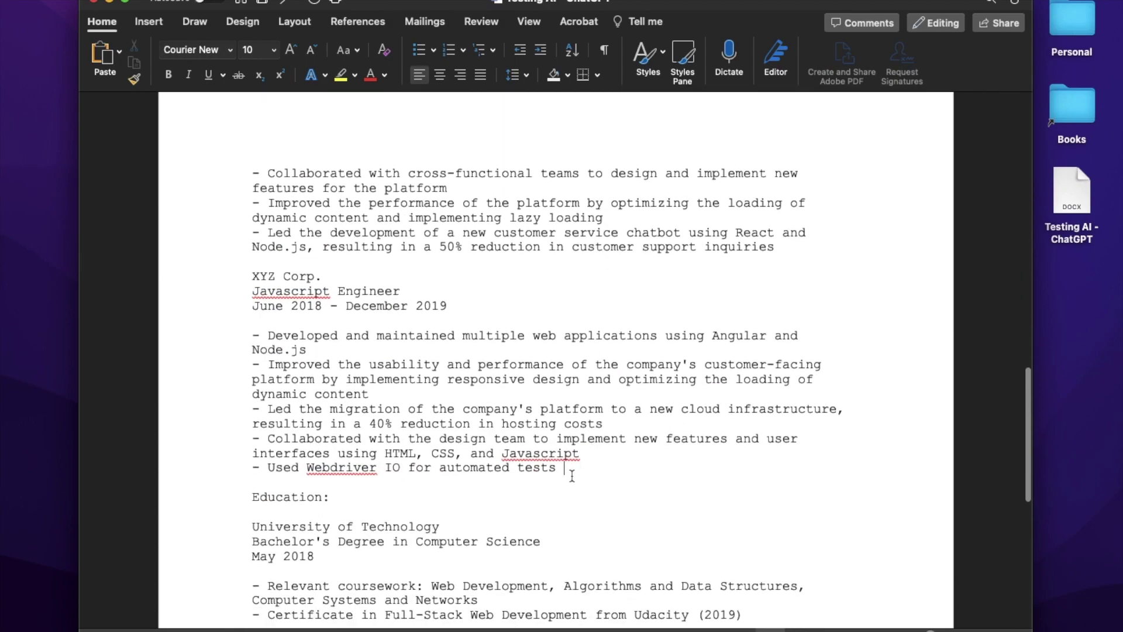
Step: End the new bullet with a period, save the resume, and select its text
{"action": "type", "text": "."}
{"action": "key", "text": "super+s"}
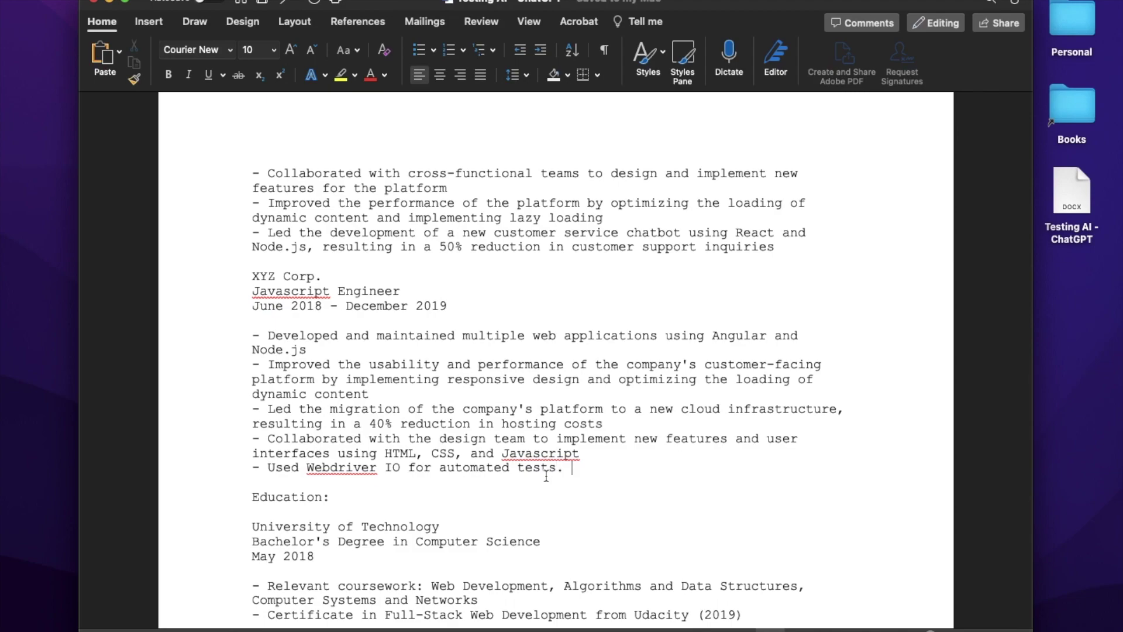
{"action": "scroll", "coordinate": [539, 467], "scroll_direction": "up", "scroll_amount": 15}
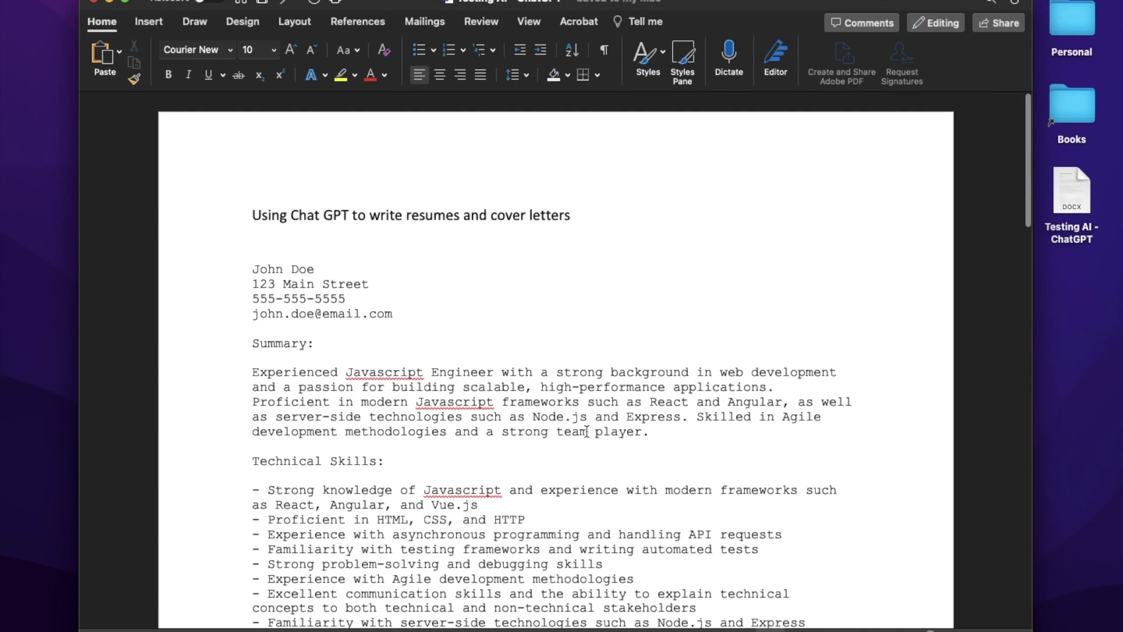
{"action": "left_click_drag", "start_coordinate": [248, 268], "coordinate": [727, 389]}
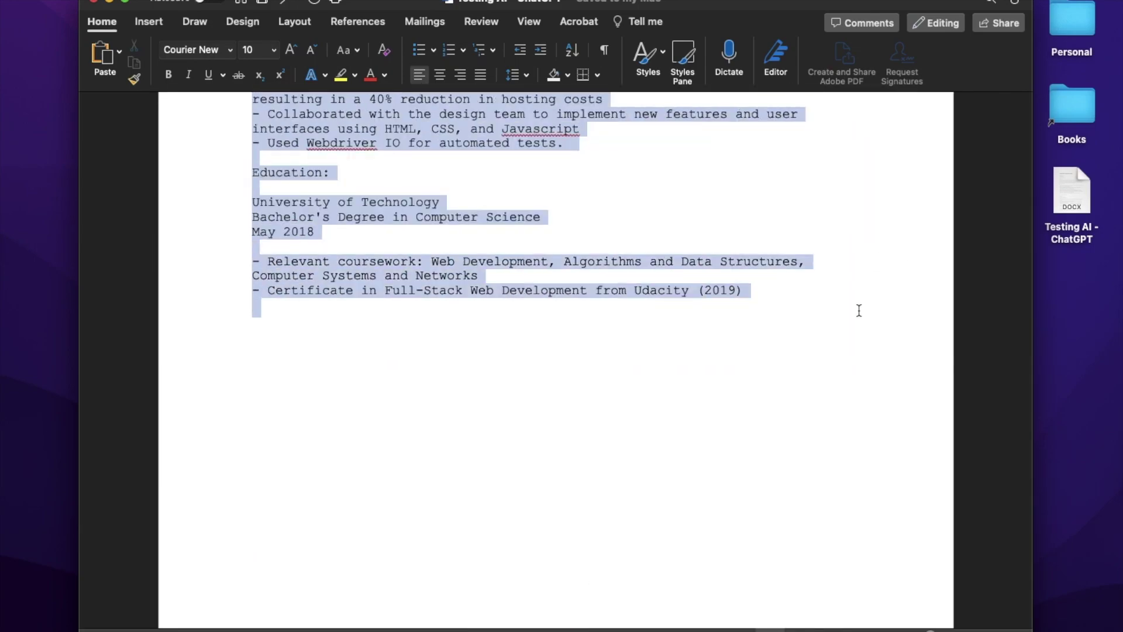
Step: Send ChatGPT 'Update the resume to :' followed by the pasted updated resume
{"action": "key", "text": "ctrl+Left"}
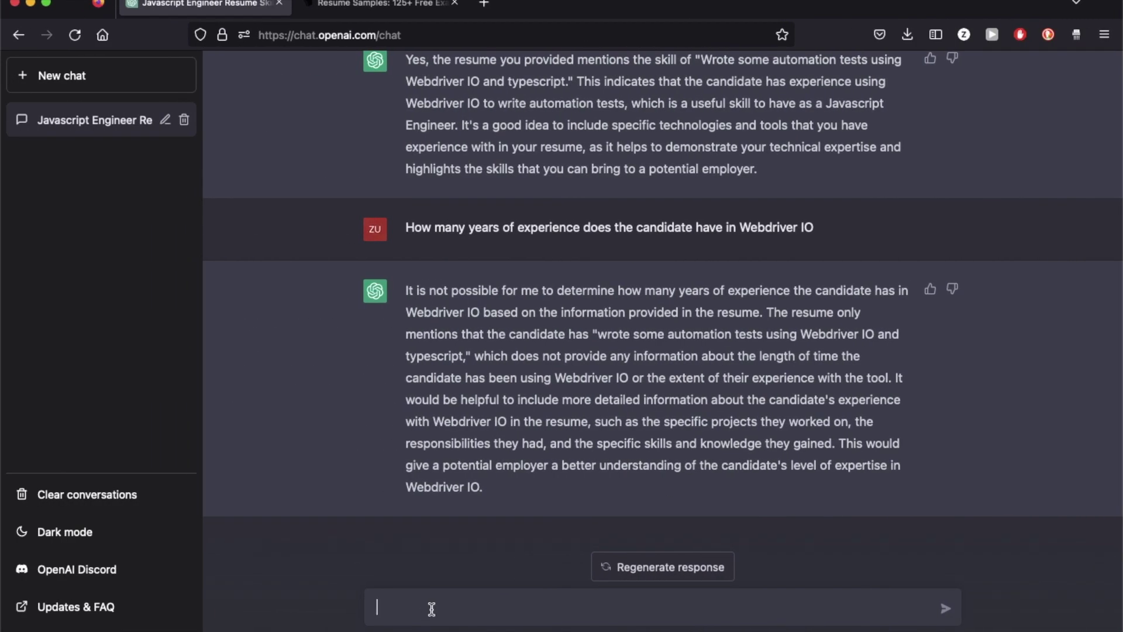
{"action": "type", "text": "How"}
{"action": "key", "text": "BackSpace"}
{"action": "key", "text": "BackSpace"}
{"action": "key", "text": "BackSpace"}
{"action": "type", "text": "Update the resume to "}
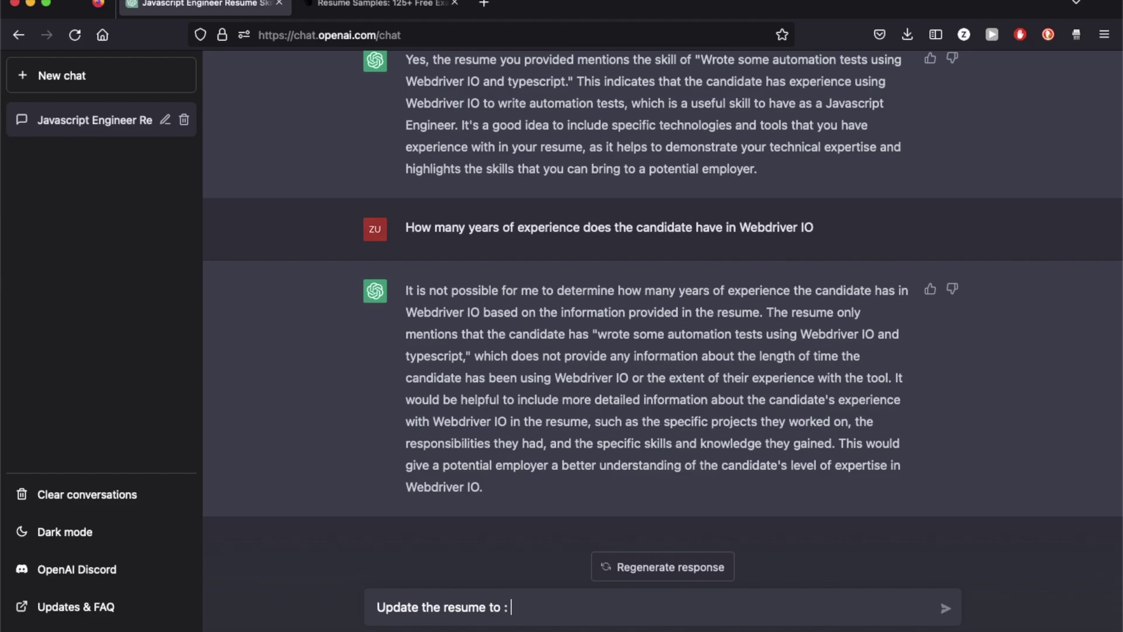
{"action": "type", "text": ":"}
{"action": "key", "text": "super+v"}
{"action": "key", "text": "Return"}
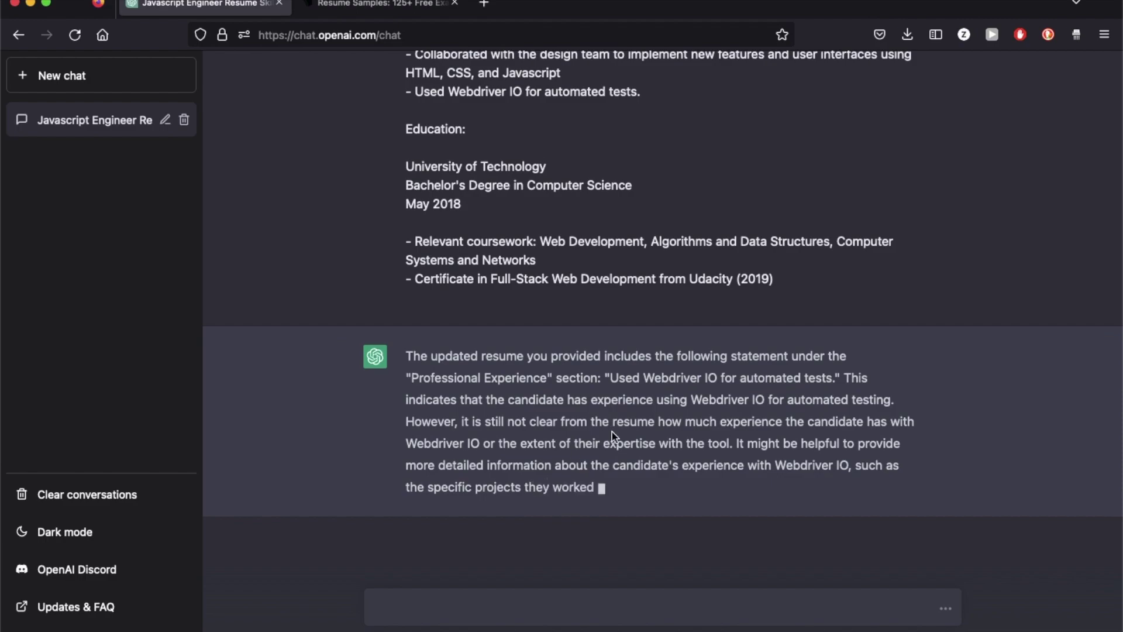
{"action": "left_click", "coordinate": [537, 614]}
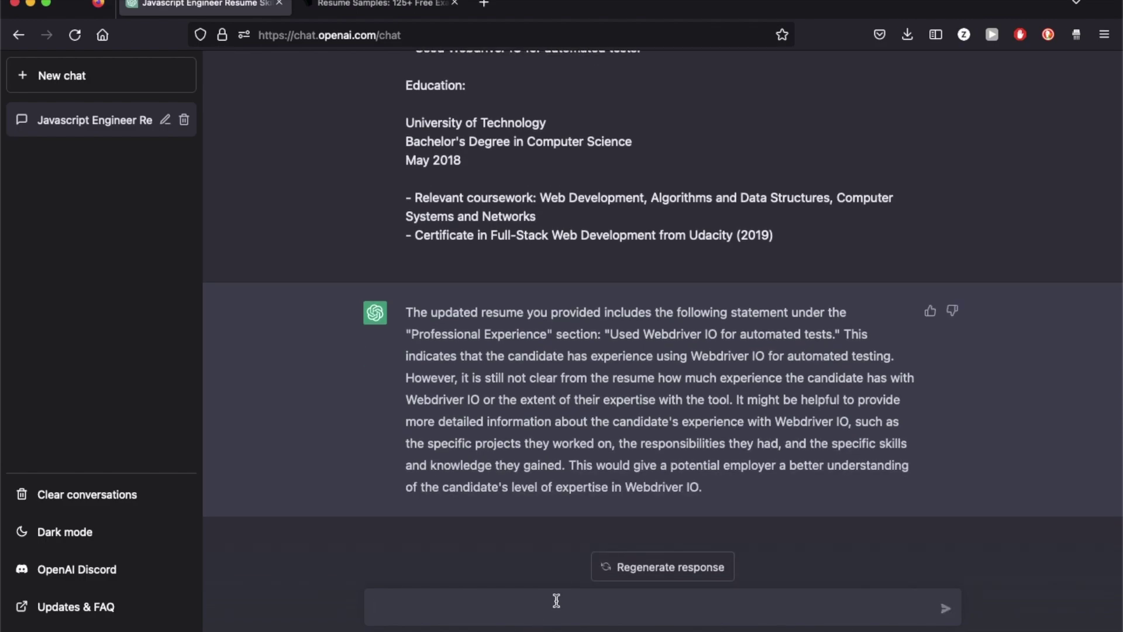
Step: Ask again: 'How many years of experience does the candidate have in webdriver'
{"action": "type", "text": "How many yea"}
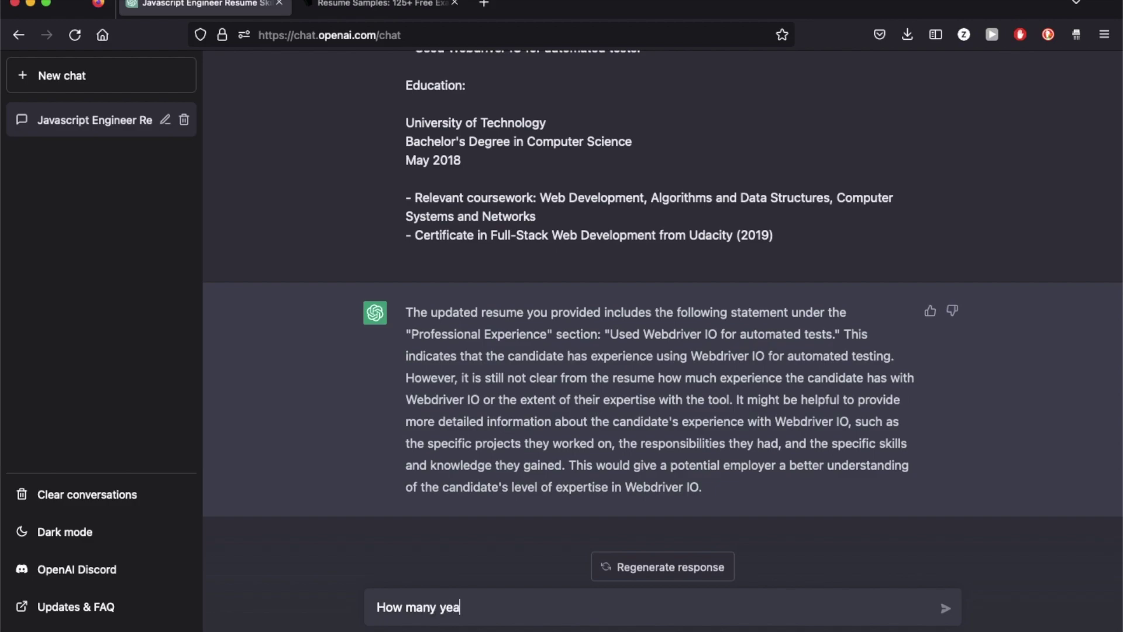
{"action": "type", "text": "rs of experience"}
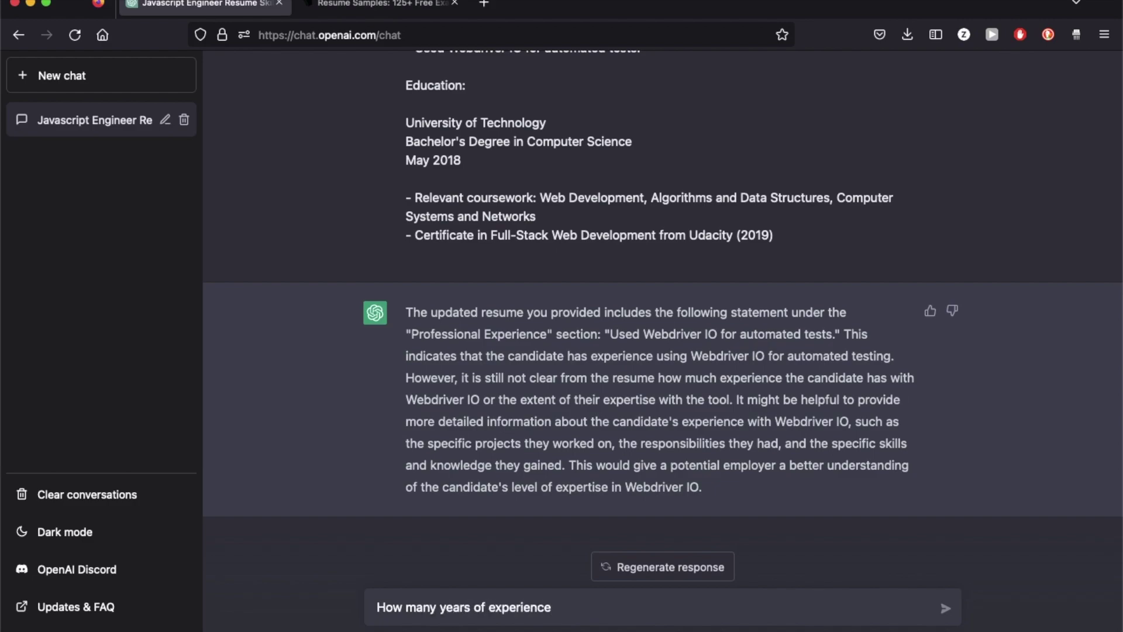
{"action": "type", "text": " does the candidate have in web"}
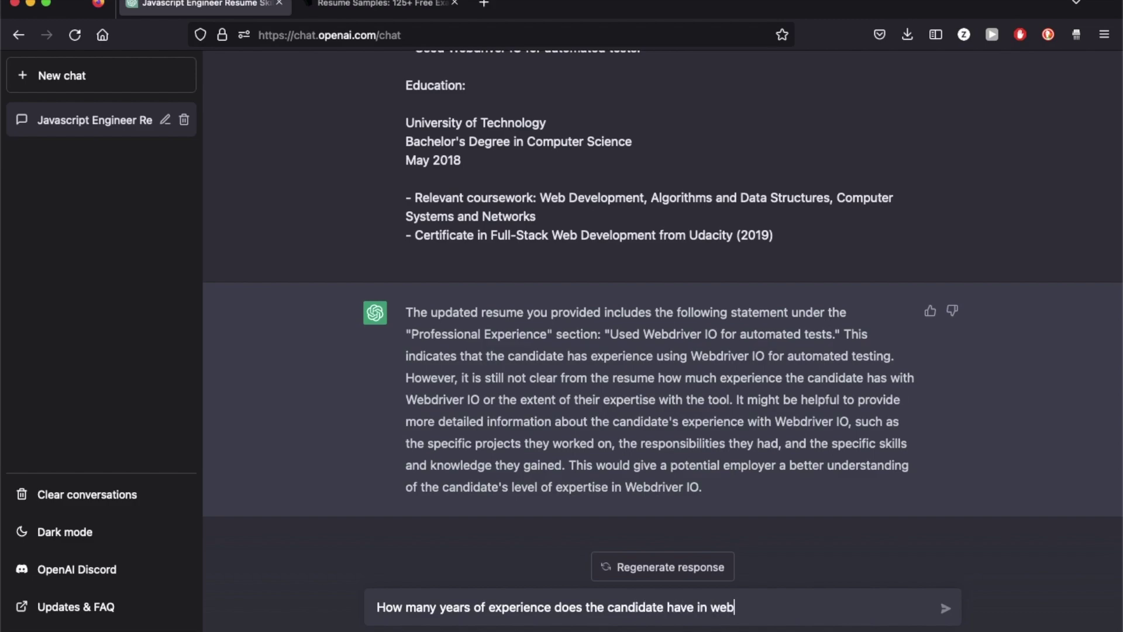
{"action": "type", "text": "driver IO"}
{"action": "key", "text": "Return"}
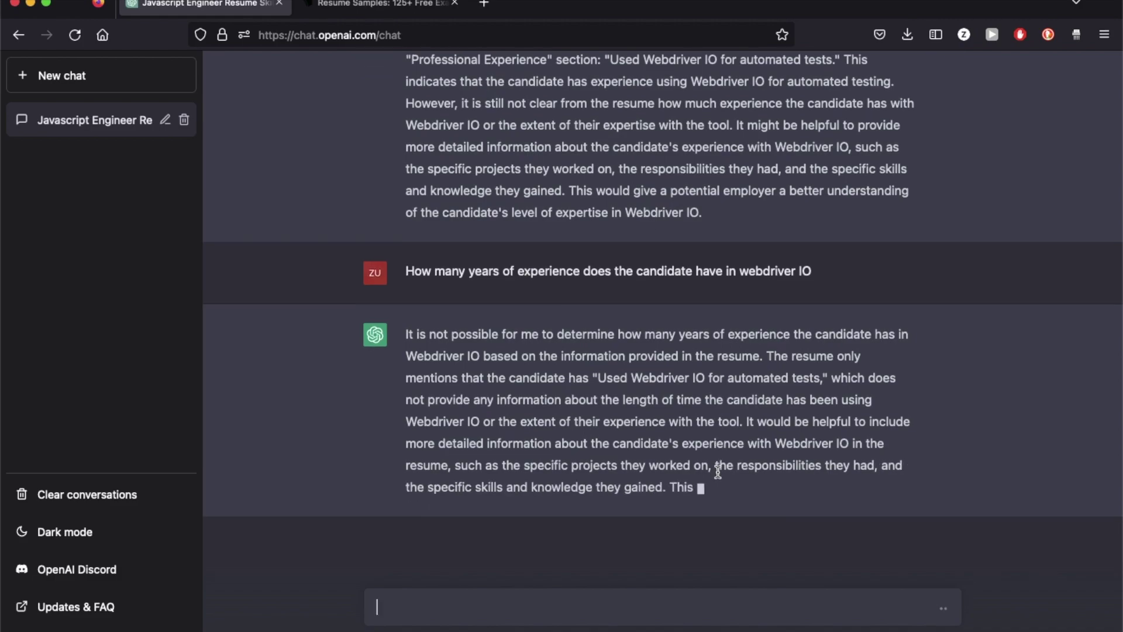
Step: Compare the resume's Webdriver IO bullet with ChatGPT's answer about experience, ending back in Word
{"action": "key", "text": "ctrl+Right"}
{"action": "key", "text": "super+a"}
{"action": "scroll", "coordinate": [661, 316], "scroll_direction": "up", "scroll_amount": 9}
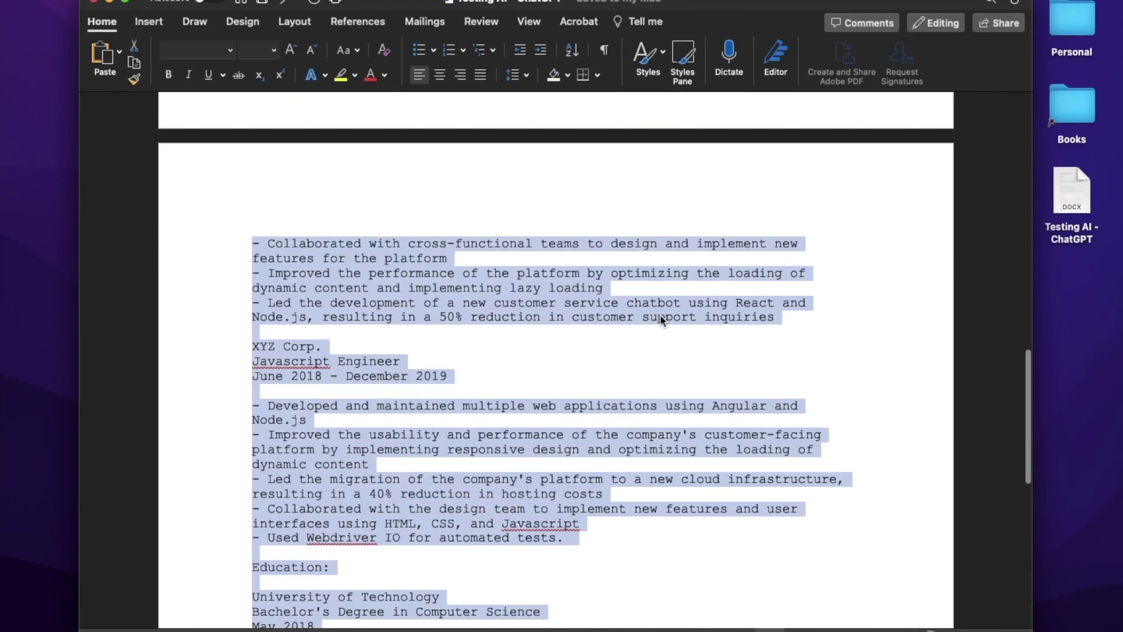
{"action": "left_click", "coordinate": [498, 477]}
{"action": "left_click_drag", "start_coordinate": [271, 538], "coordinate": [555, 539]}
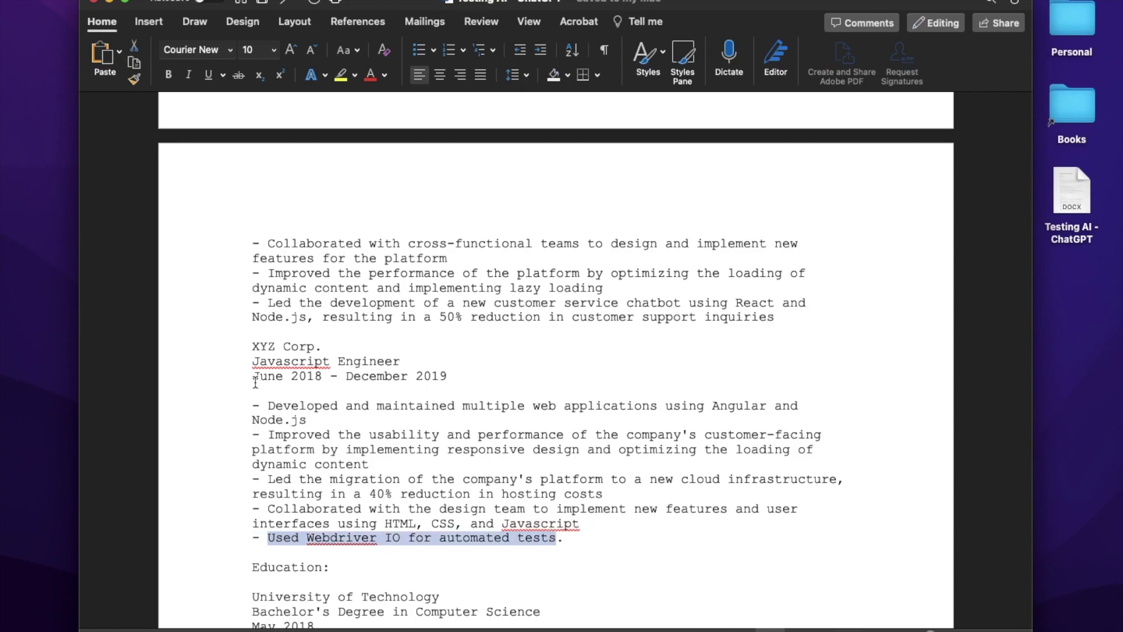
{"action": "key", "text": "super+Tab"}
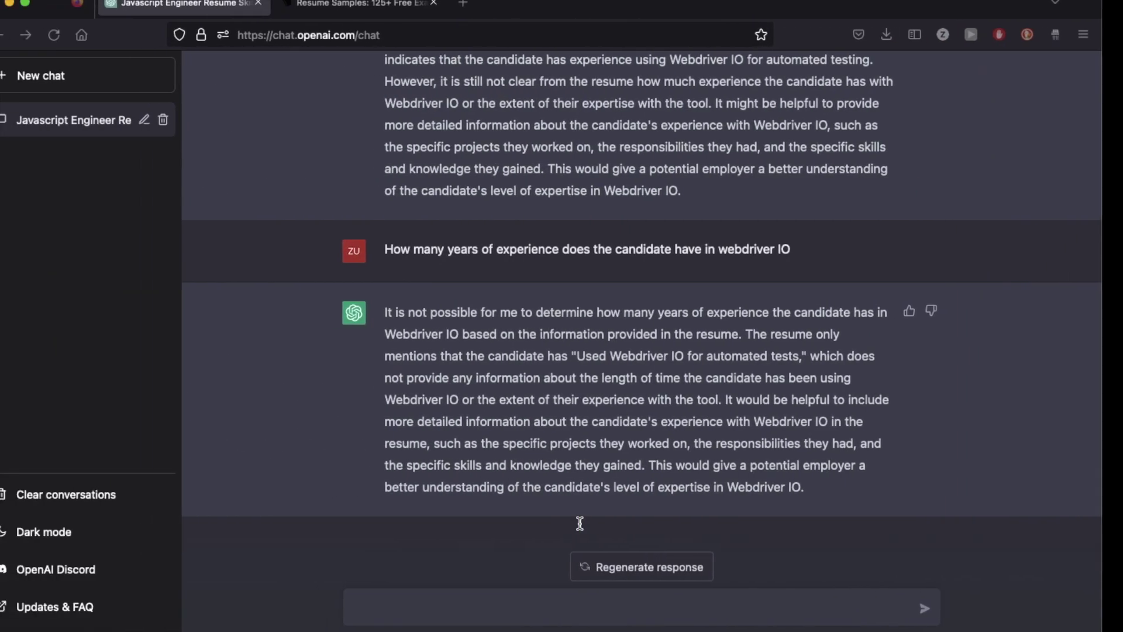
{"action": "key", "text": "super+Tab"}
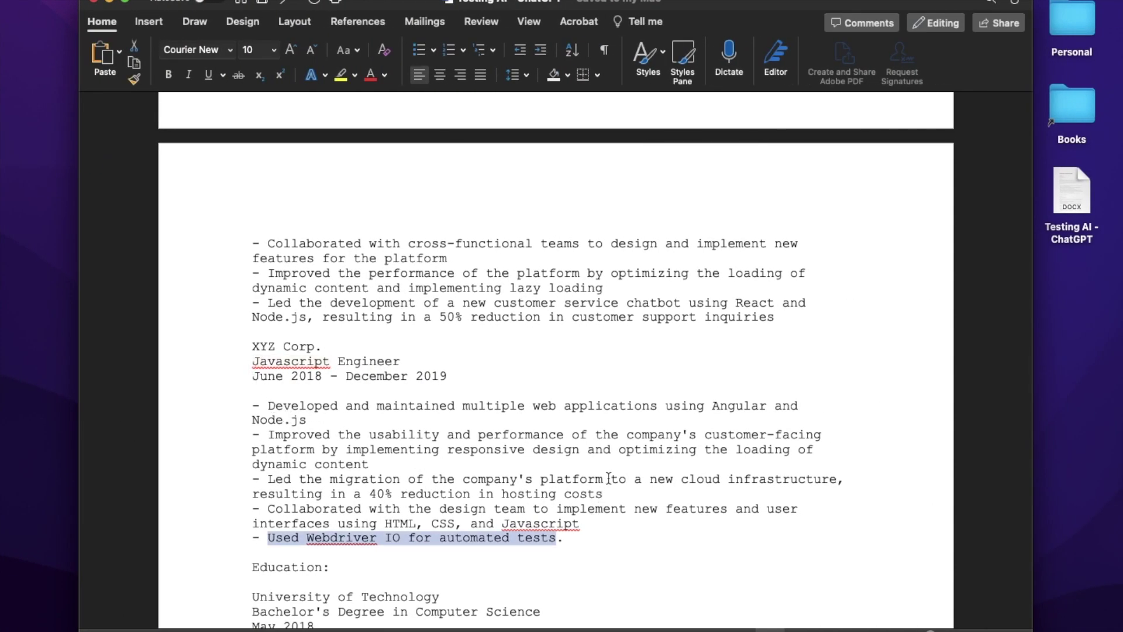
{"action": "scroll", "coordinate": [608, 477], "scroll_direction": "down", "scroll_amount": 3}
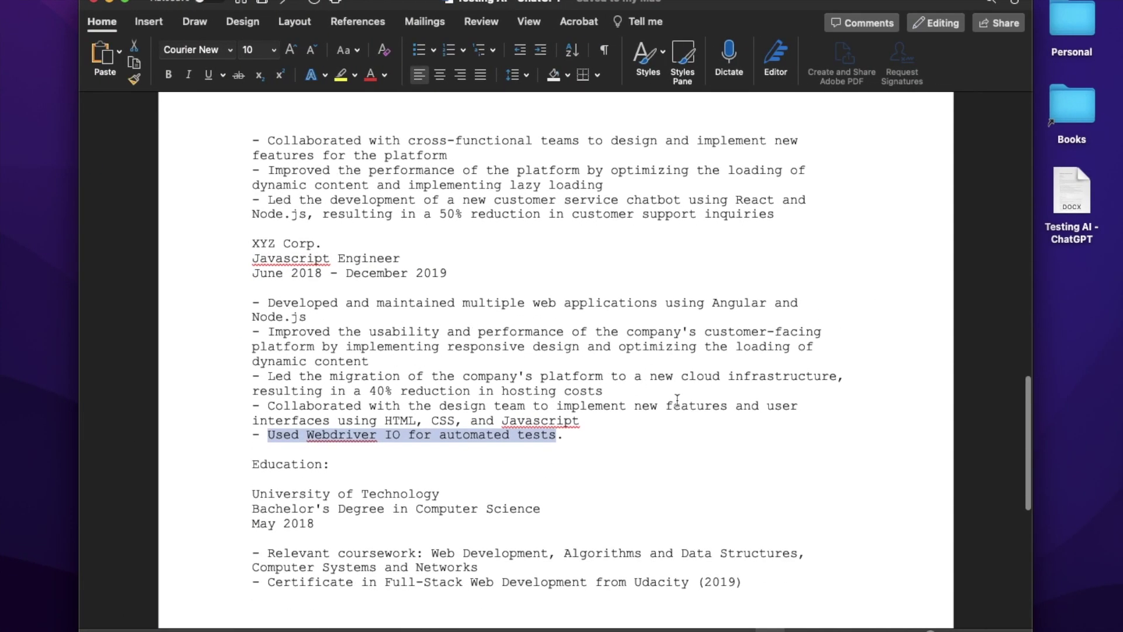
{"action": "left_click", "coordinate": [569, 437]}
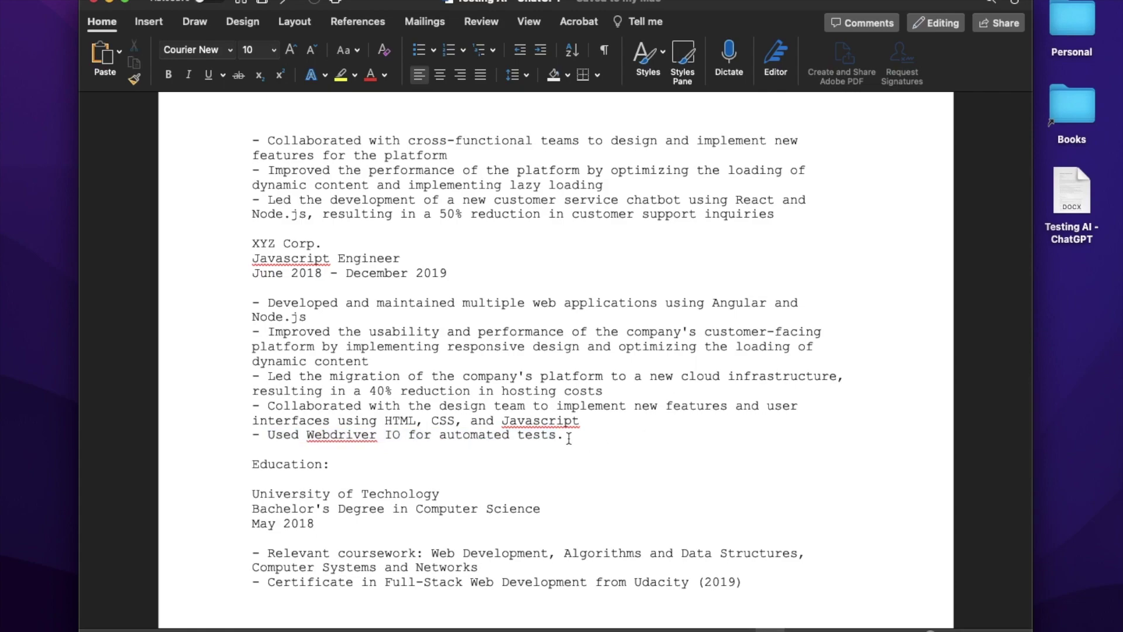
{"action": "key", "text": "super+Tab"}
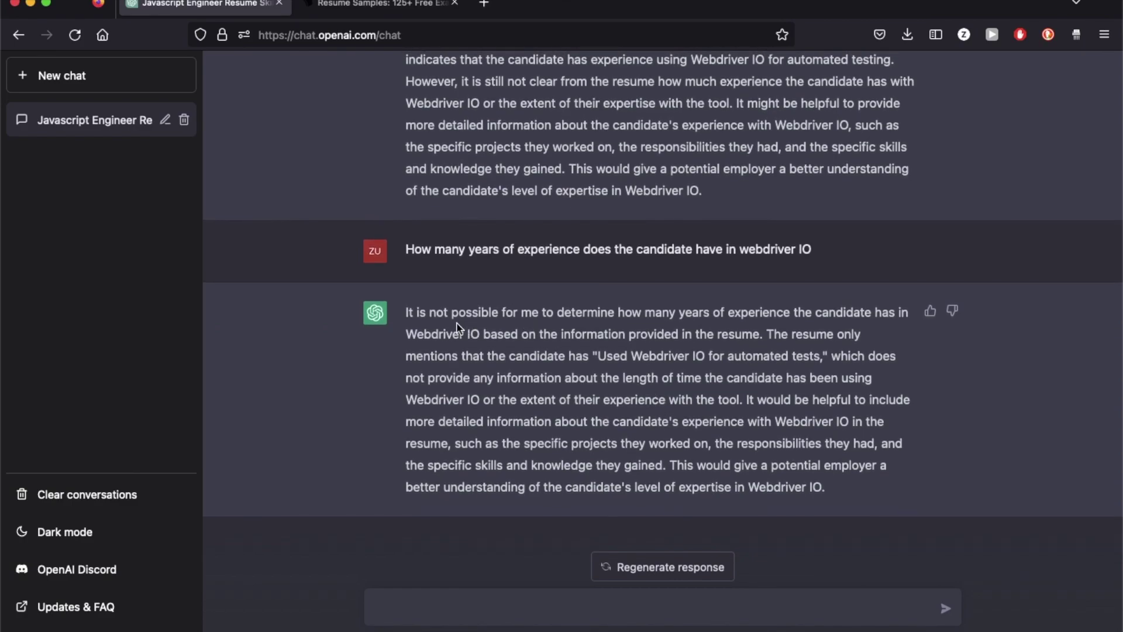
{"action": "left_click_drag", "start_coordinate": [407, 312], "coordinate": [828, 494]}
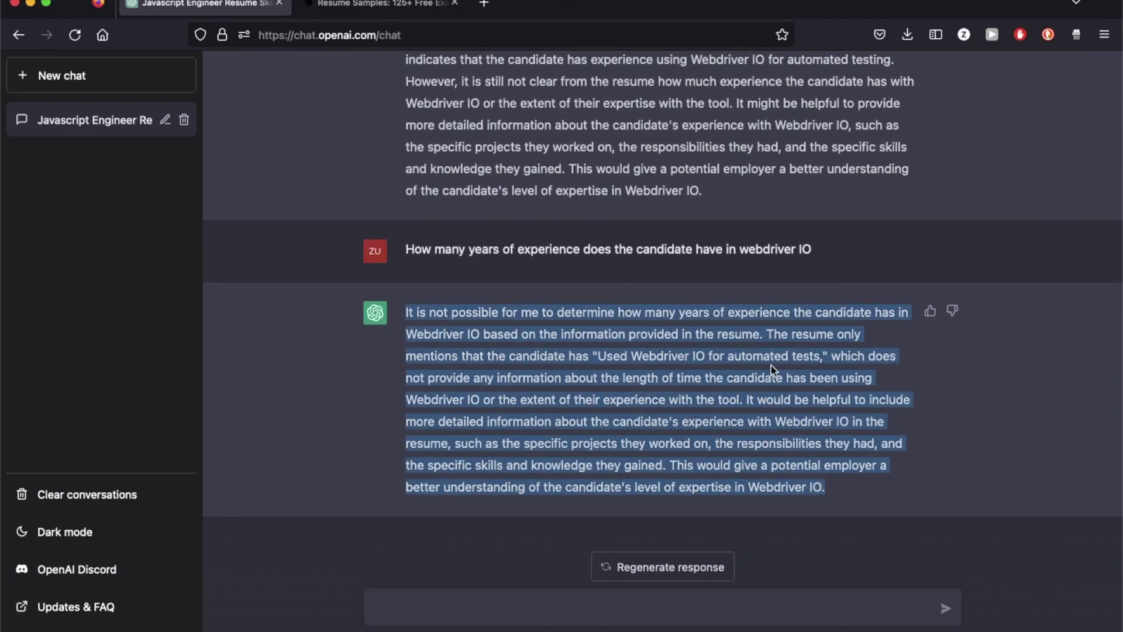
{"action": "key", "text": "super+Tab"}
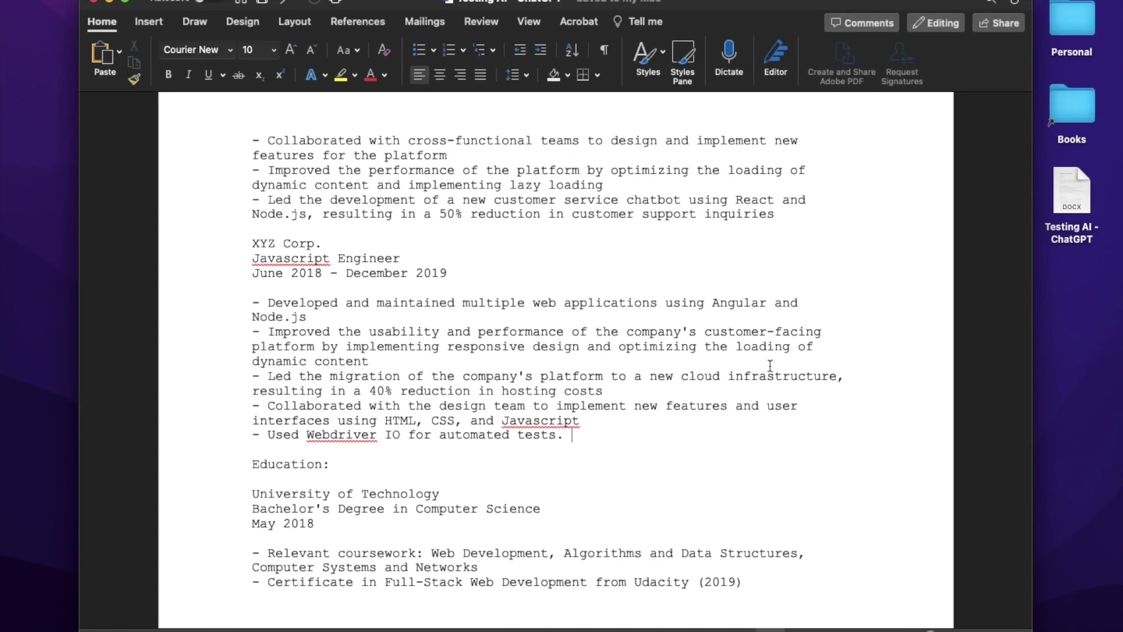
Step: Review the resume's Node.js chatbot bullet and the January 2016 - May 2018 dates
{"action": "scroll", "coordinate": [770, 366], "scroll_direction": "up", "scroll_amount": 10}
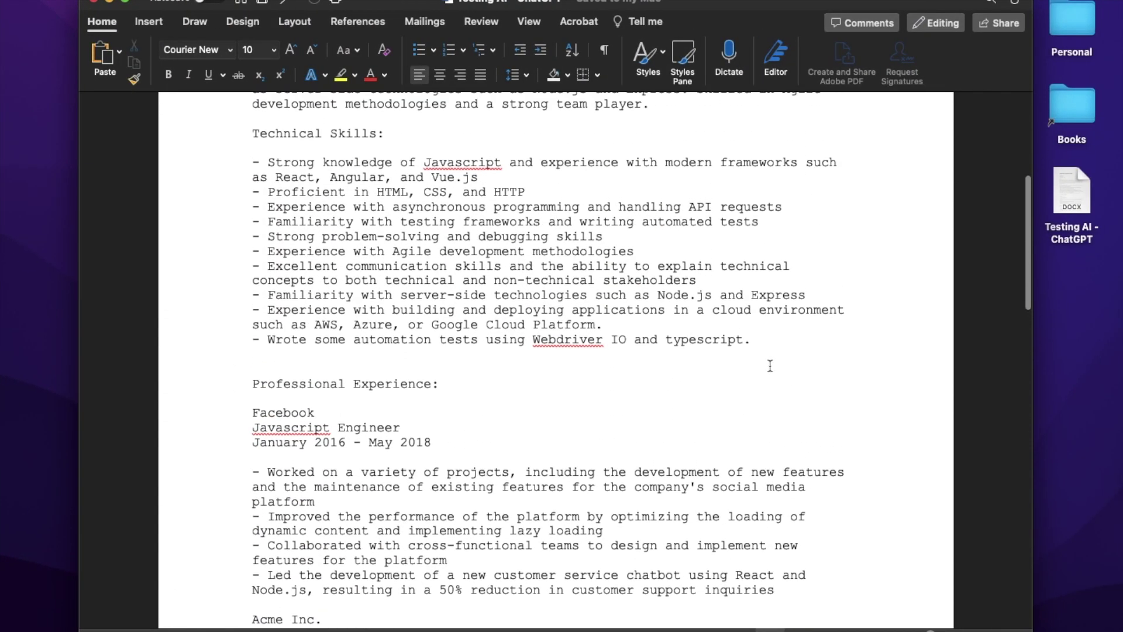
{"action": "scroll", "coordinate": [569, 454], "scroll_direction": "down", "scroll_amount": 12}
{"action": "scroll", "coordinate": [494, 389], "scroll_direction": "up", "scroll_amount": 5}
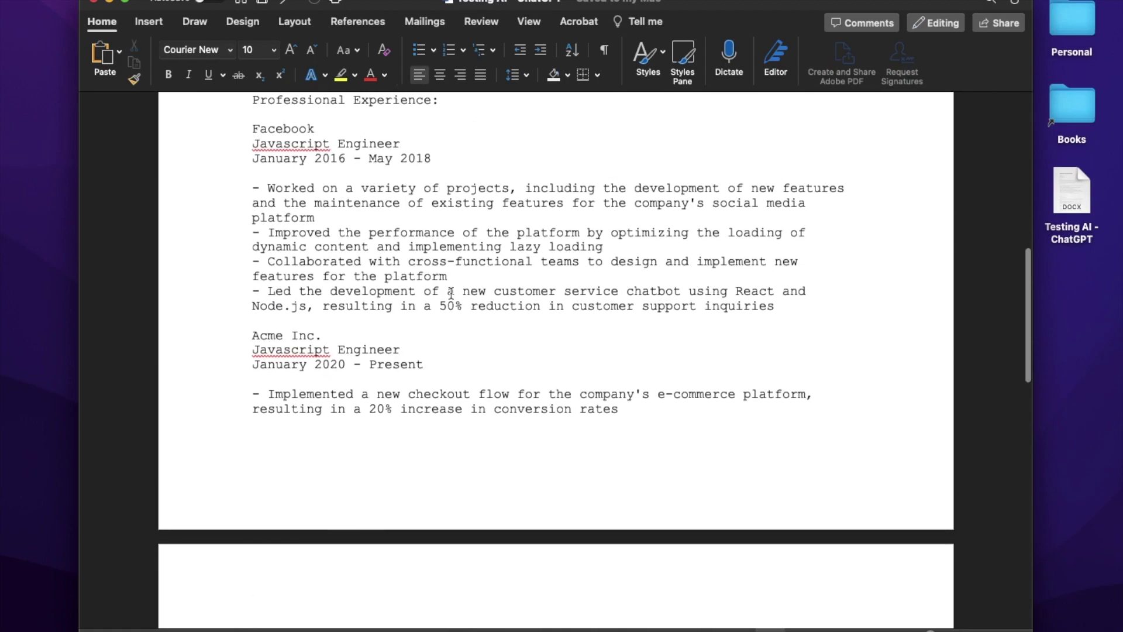
{"action": "left_click_drag", "start_coordinate": [253, 326], "coordinate": [310, 324]}
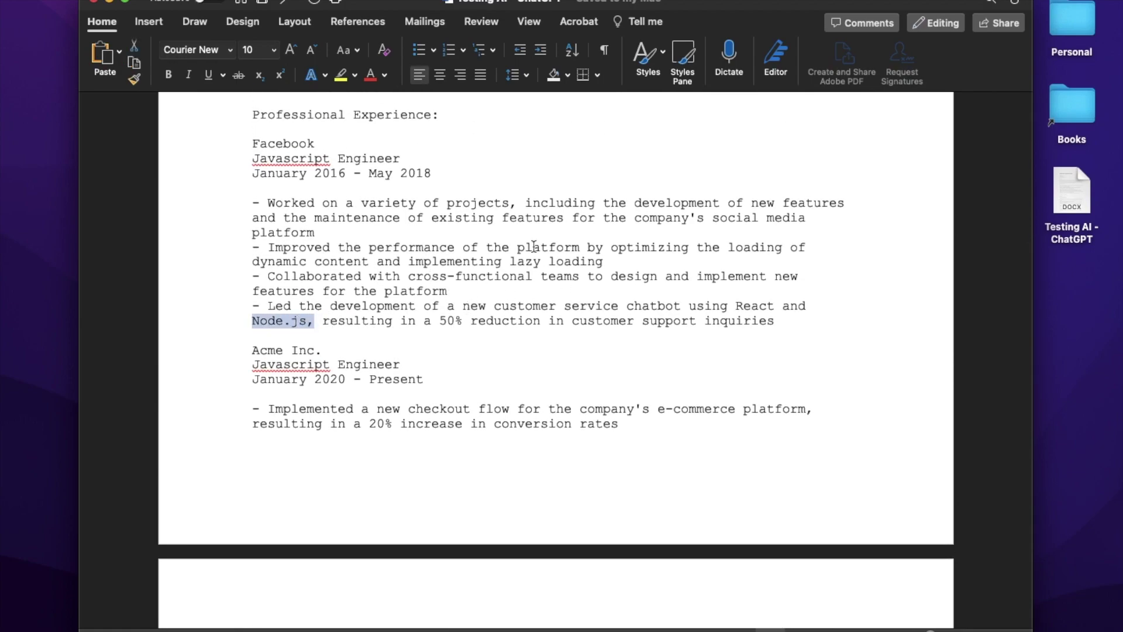
{"action": "scroll", "coordinate": [534, 246], "scroll_direction": "up", "scroll_amount": 1}
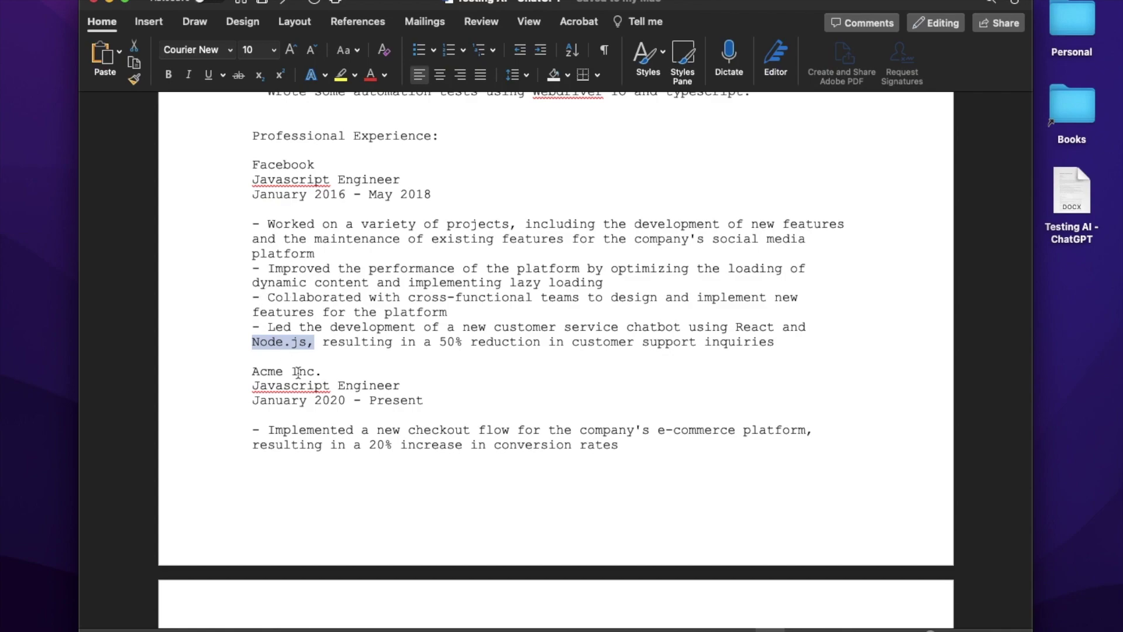
{"action": "left_click", "coordinate": [255, 196]}
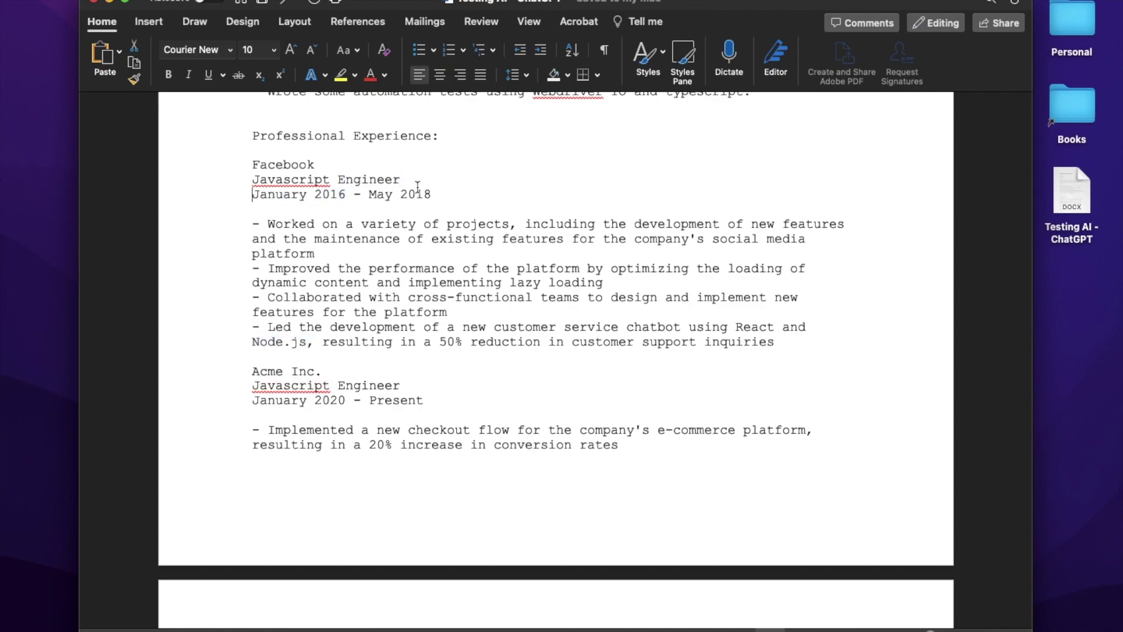
{"action": "triple_click", "coordinate": [458, 193]}
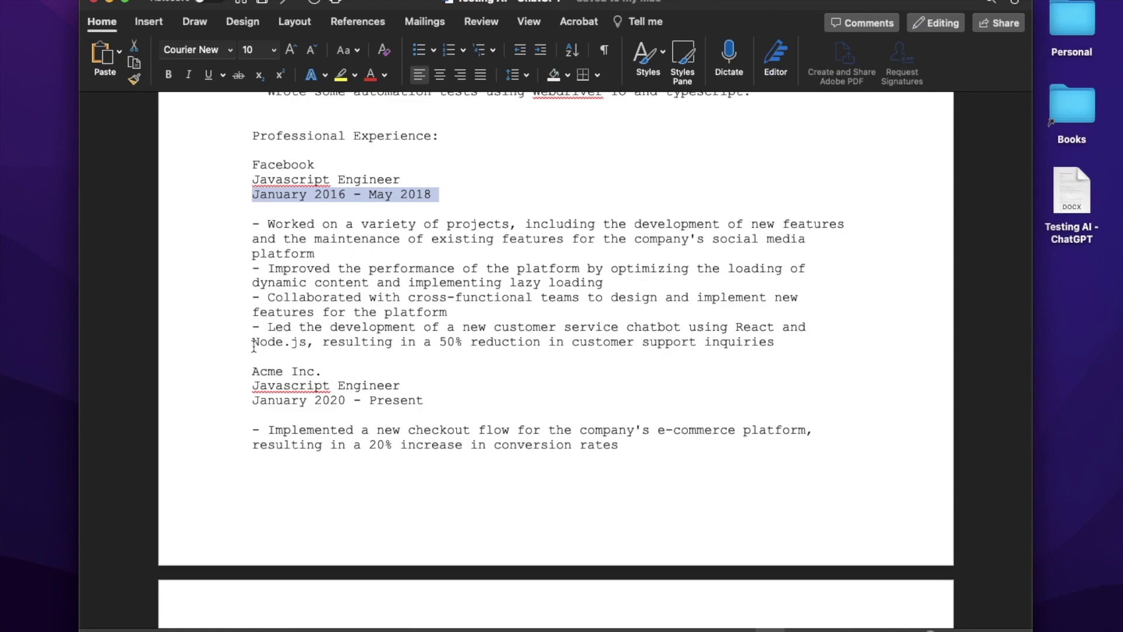
{"action": "left_click_drag", "start_coordinate": [253, 345], "coordinate": [306, 346]}
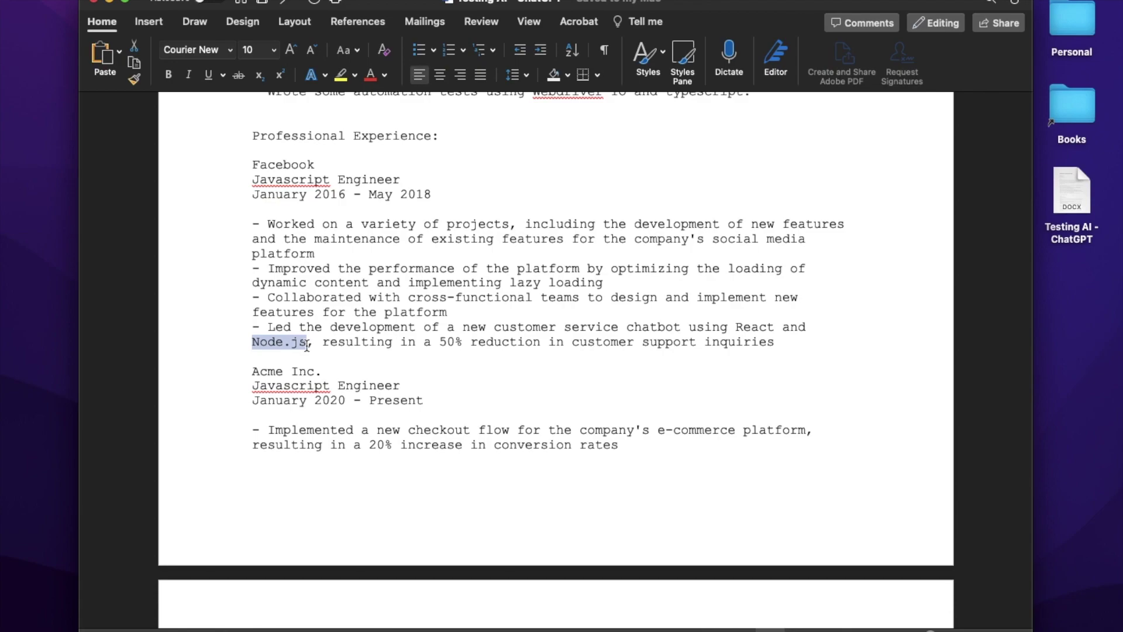
{"action": "scroll", "coordinate": [673, 373], "scroll_direction": "down", "scroll_amount": 5}
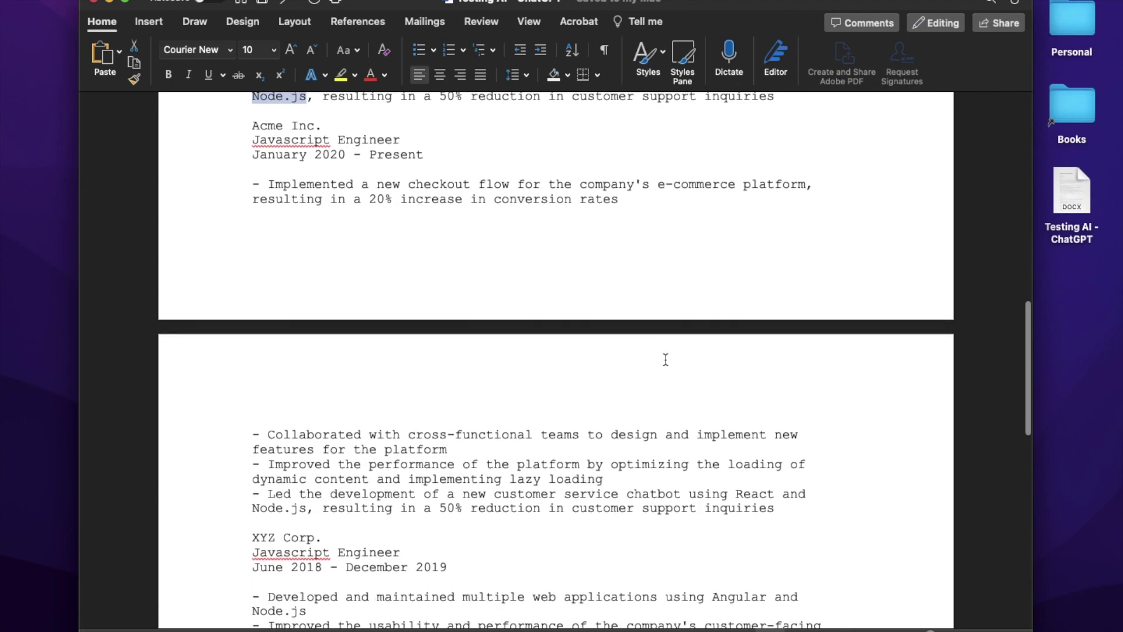
{"action": "scroll", "coordinate": [664, 358], "scroll_direction": "up", "scroll_amount": 3}
Step: Check ChatGPT's statement that Webdriver IO experience can't be determined against the resume, ending in ChatGPT
{"action": "key", "text": "ctrl+Left"}
{"action": "triple_click", "coordinate": [573, 378]}
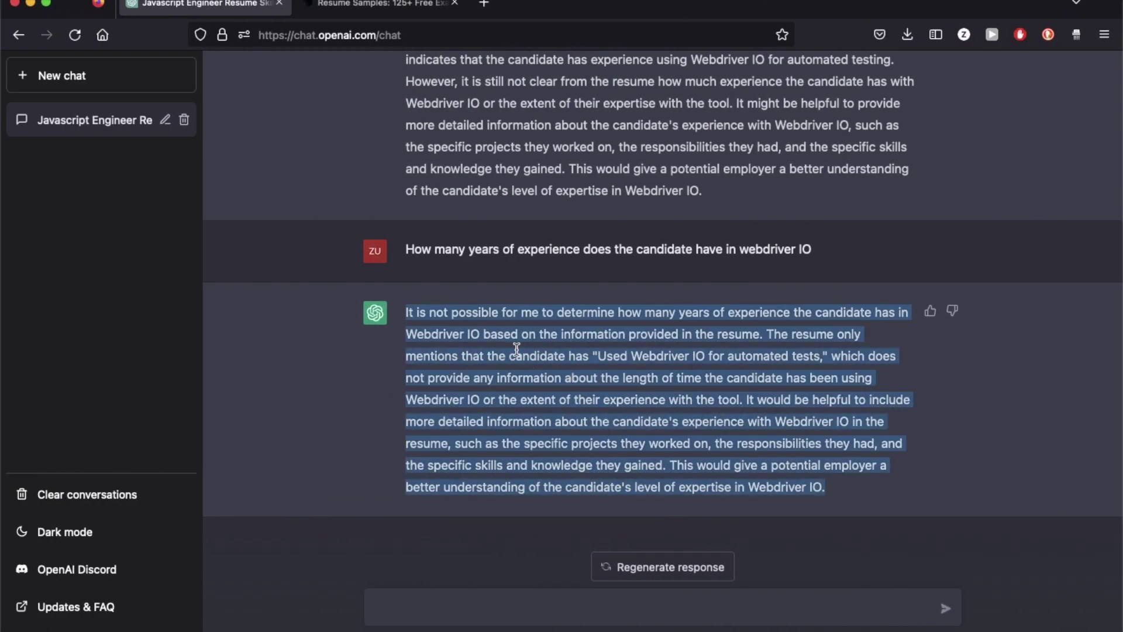
{"action": "left_click", "coordinate": [753, 357]}
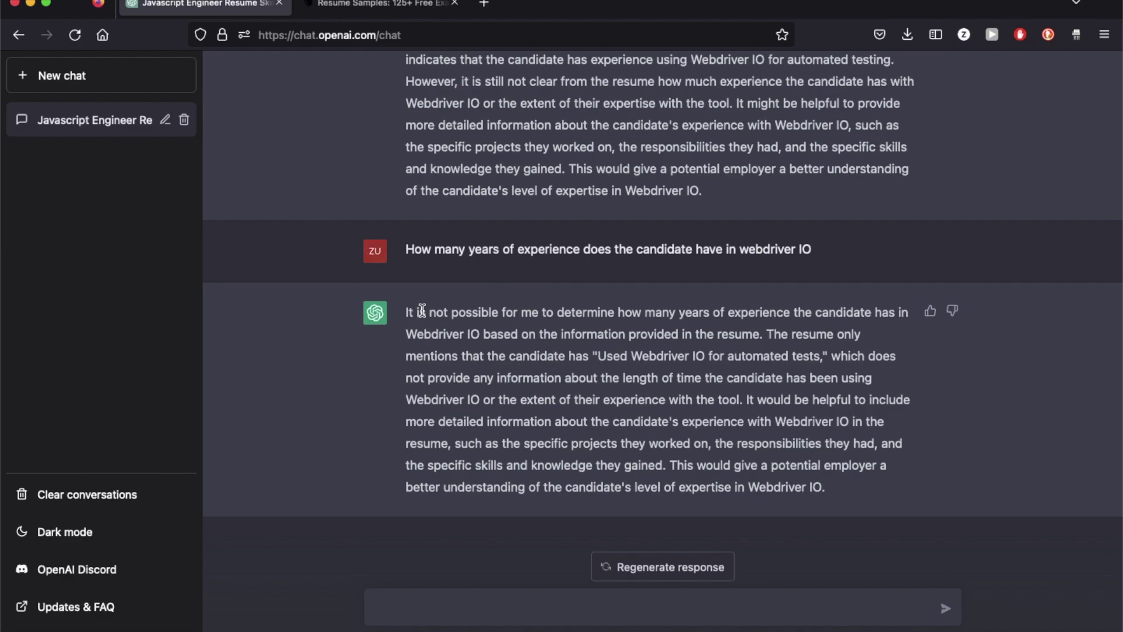
{"action": "left_click_drag", "start_coordinate": [422, 310], "coordinate": [755, 342]}
{"action": "key", "text": "super+Tab"}
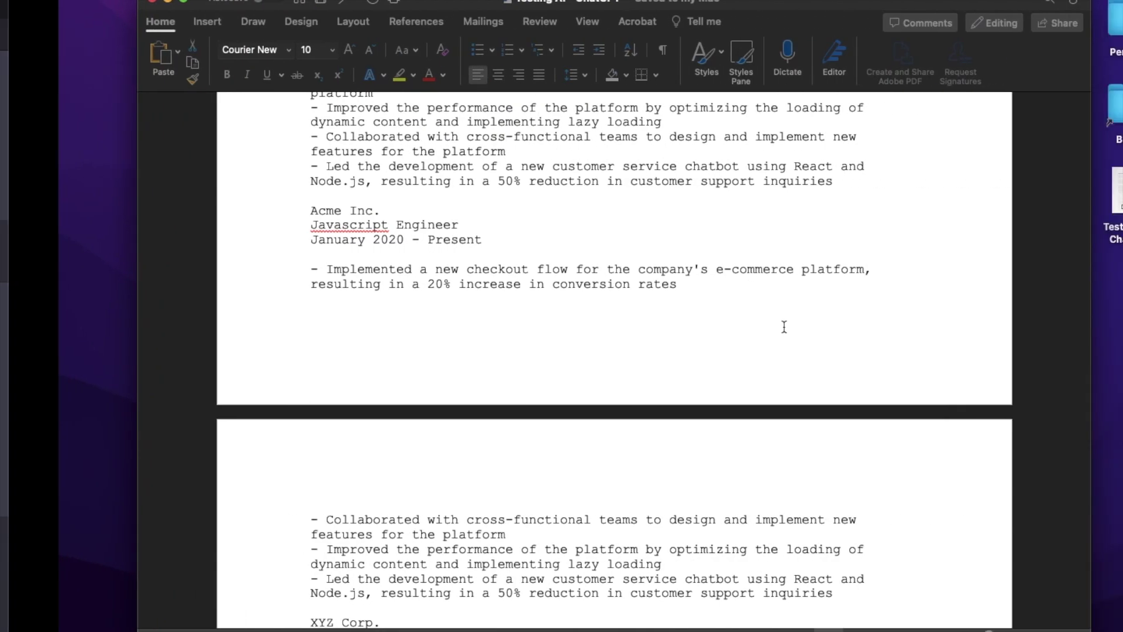
{"action": "scroll", "coordinate": [560, 272], "scroll_direction": "up", "scroll_amount": 2}
{"action": "key", "text": "super+Tab"}
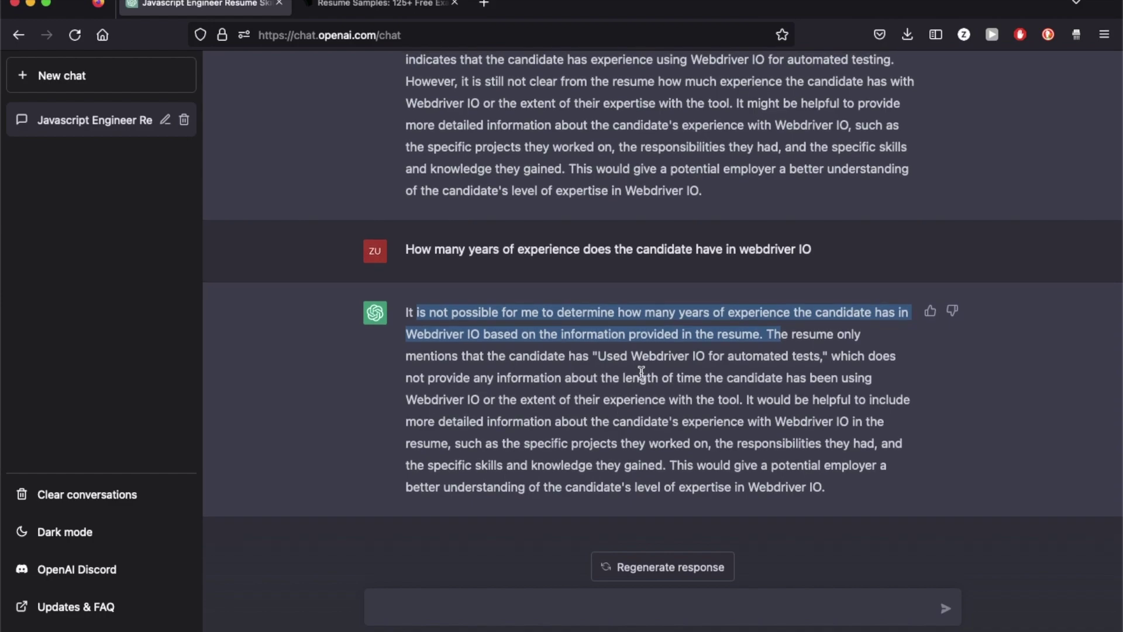
{"action": "left_click", "coordinate": [679, 370]}
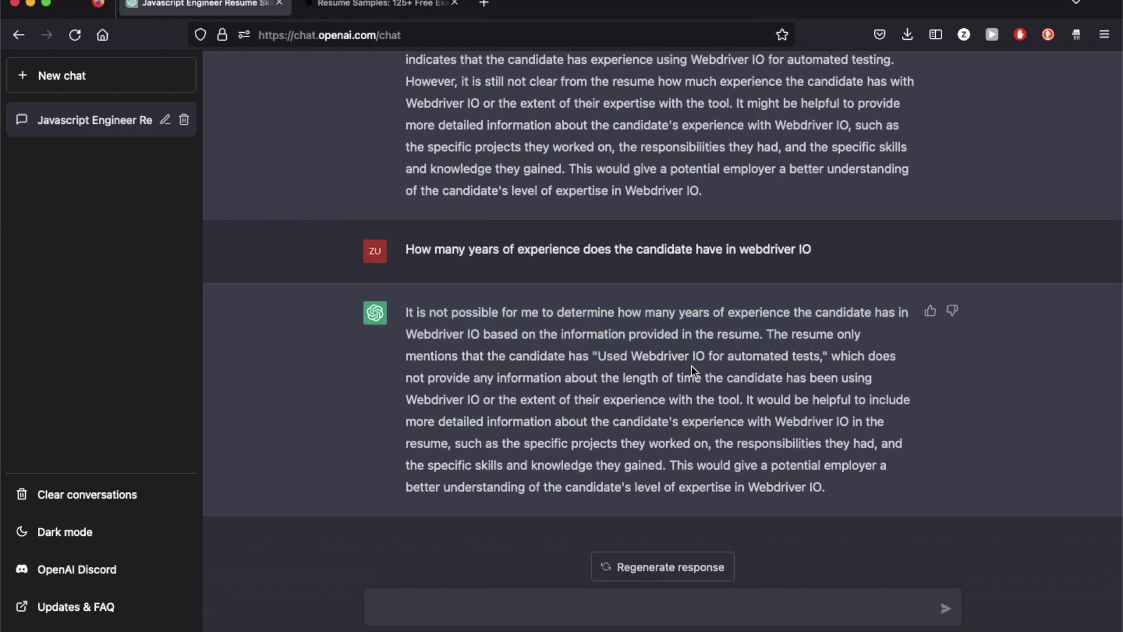
{"action": "key", "text": "ctrl+Right"}
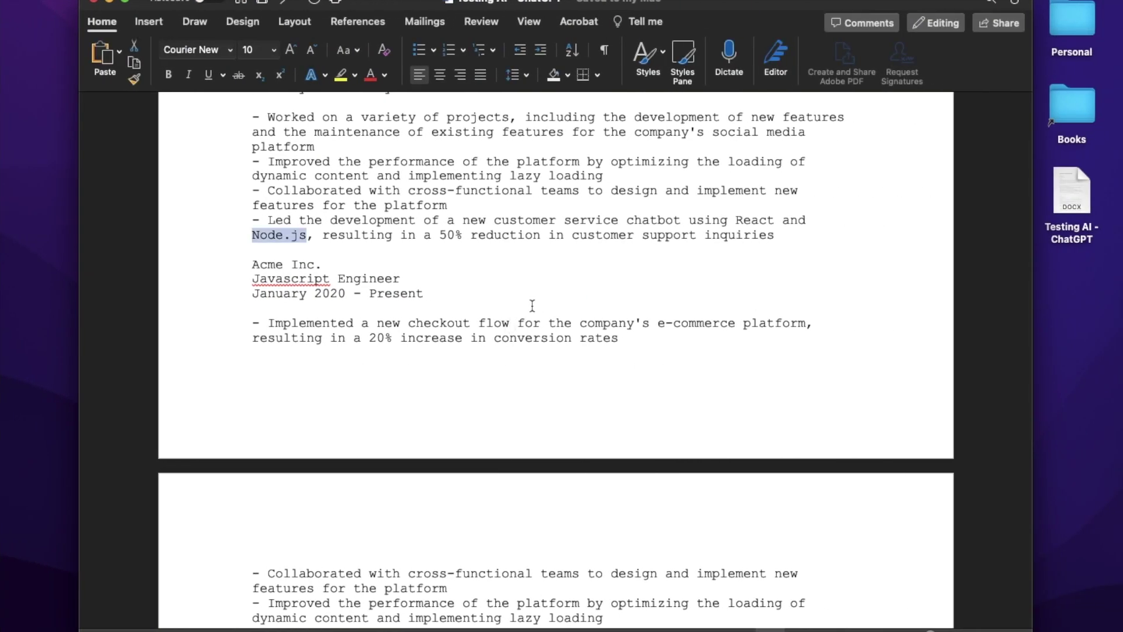
{"action": "scroll", "coordinate": [532, 305], "scroll_direction": "down", "scroll_amount": 4}
{"action": "scroll", "coordinate": [532, 305], "scroll_direction": "up", "scroll_amount": 7}
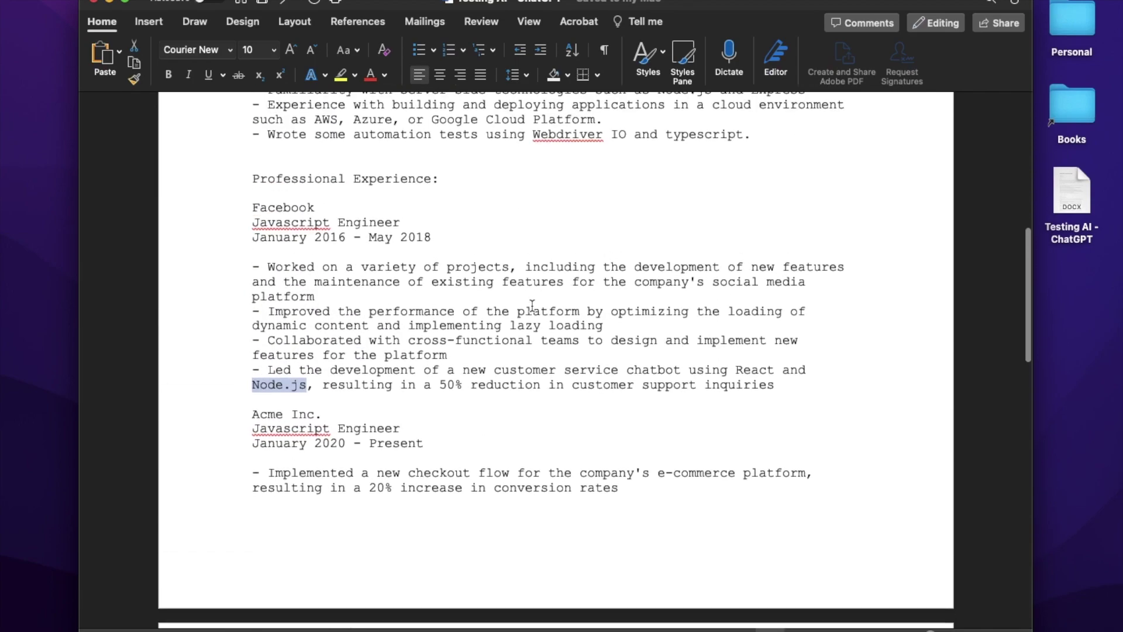
{"action": "scroll", "coordinate": [532, 306], "scroll_direction": "up", "scroll_amount": 2}
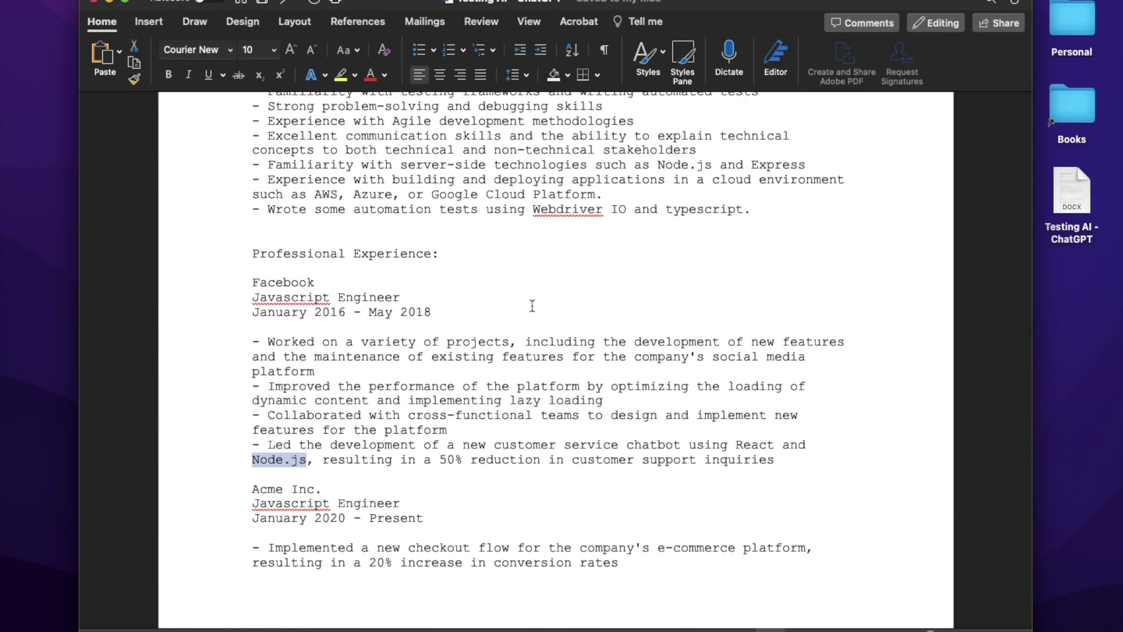
{"action": "left_click", "coordinate": [532, 413]}
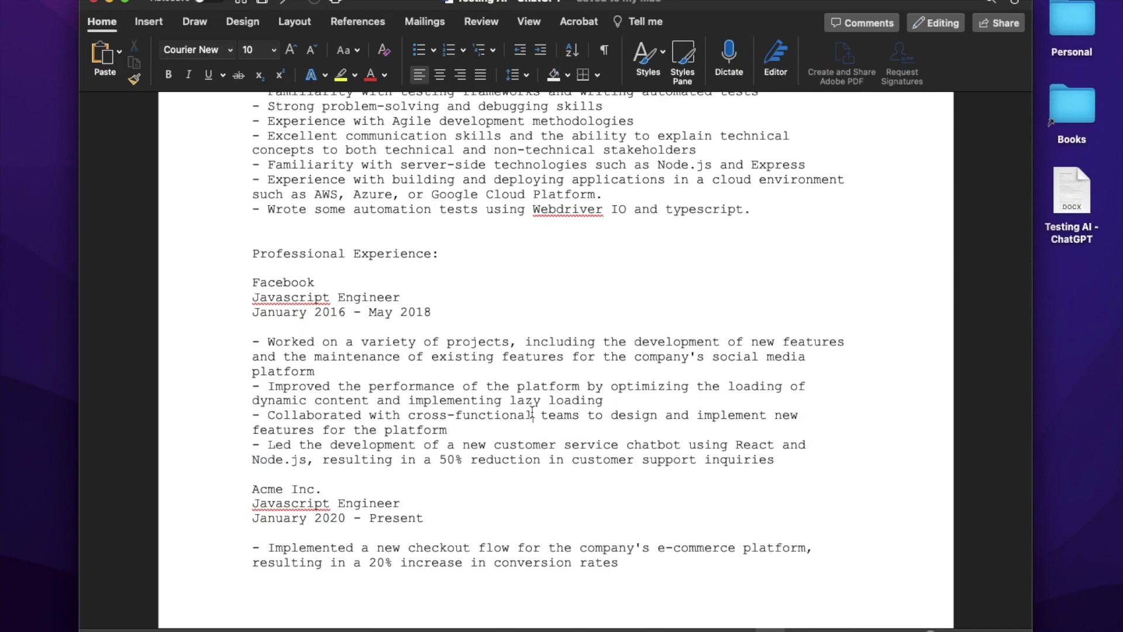
{"action": "key", "text": "ctrl+Left"}
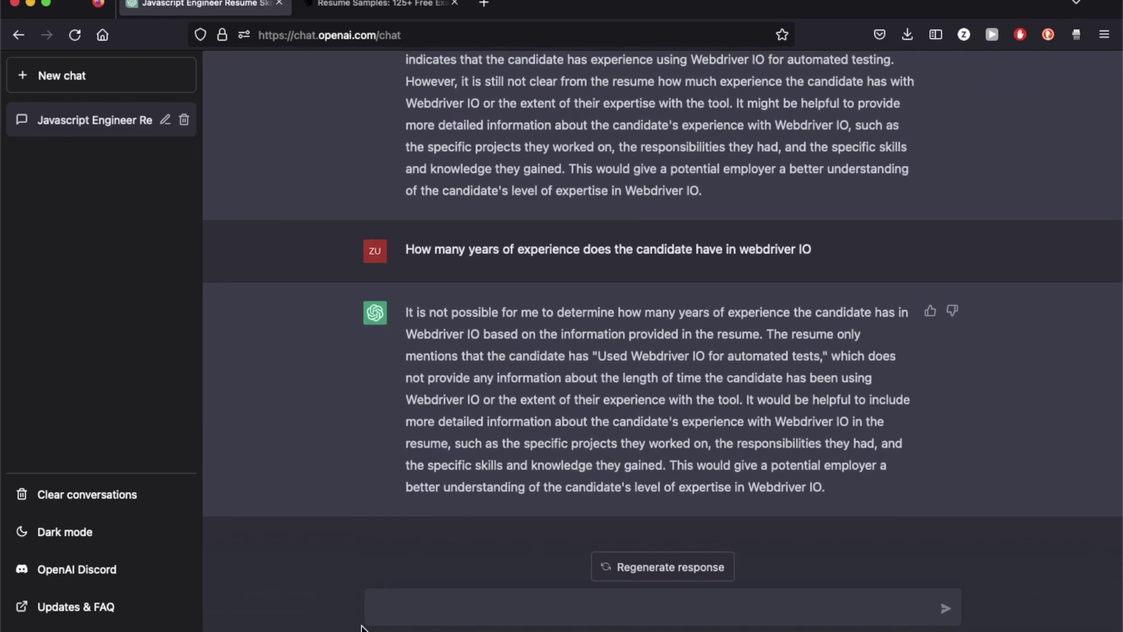
Step: Request a cover letter for a Javascript engineer at Google Inc. and read the reply
{"action": "left_click", "coordinate": [409, 609]}
{"action": "type", "text": "Write me a cover letter for the position of Ja"}
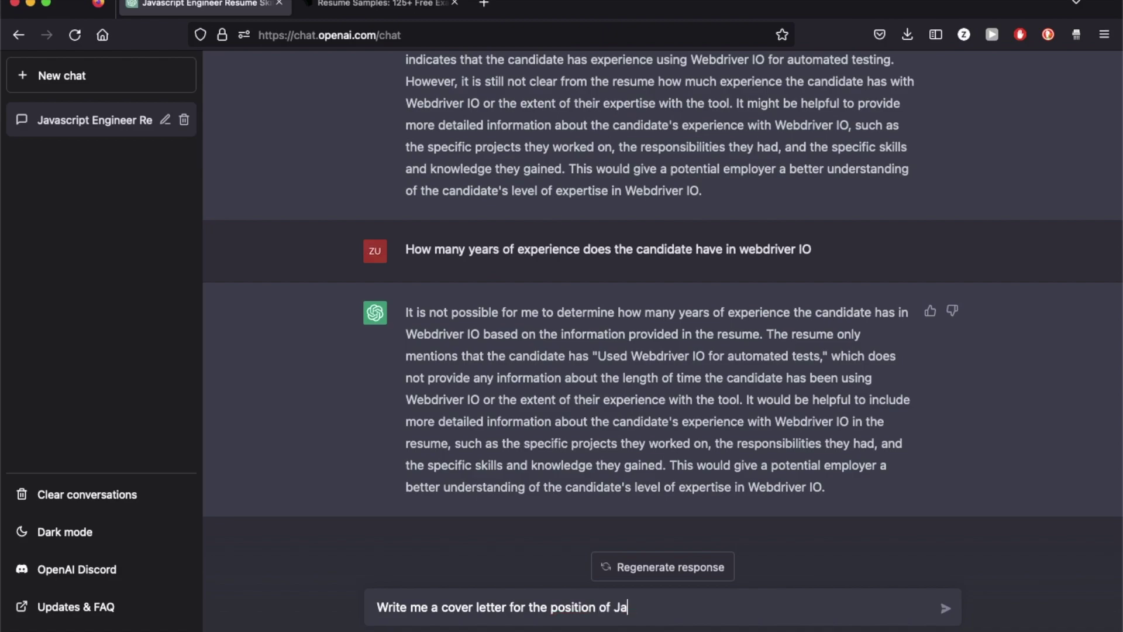
{"action": "type", "text": "vascript engineer"}
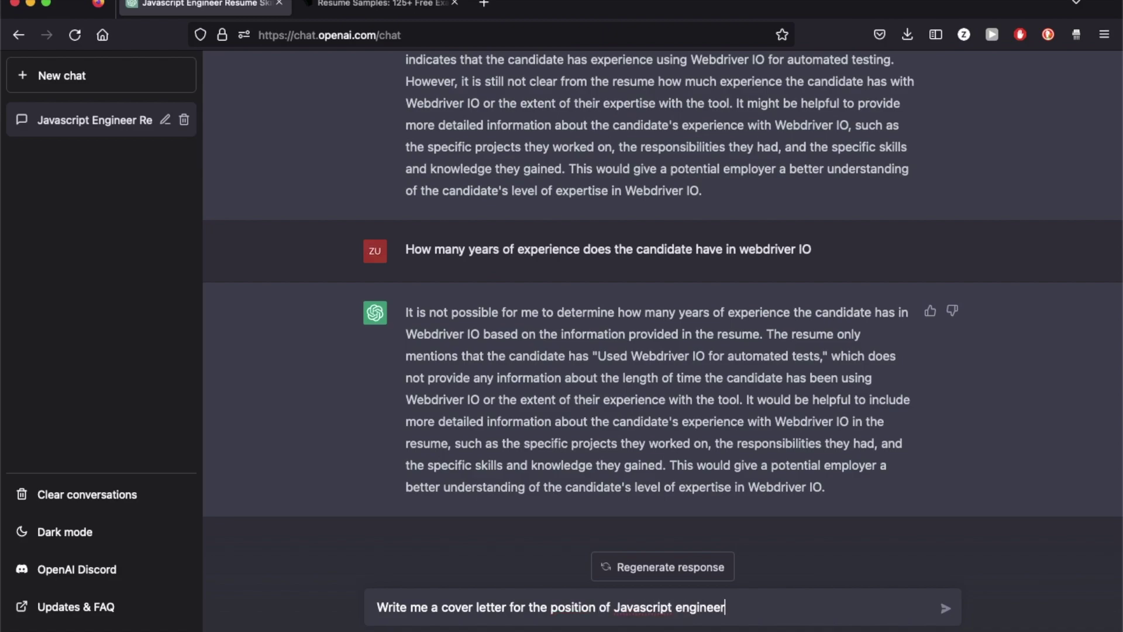
{"action": "type", "text": " at the company Goo"}
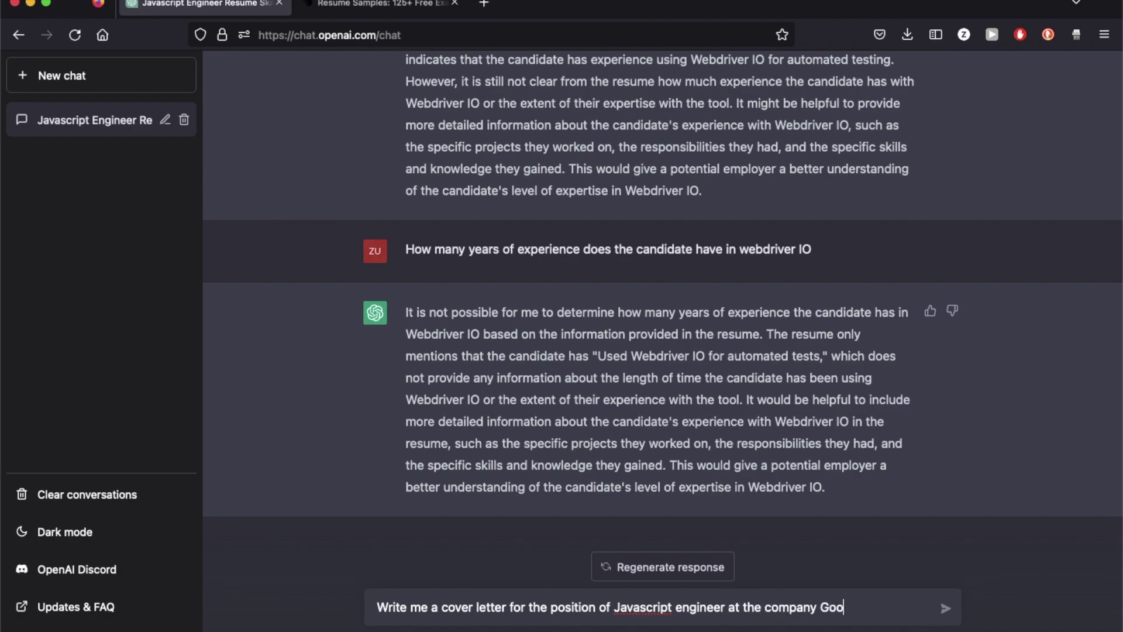
{"action": "type", "text": "gle Inc"}
{"action": "key", "text": "Return"}
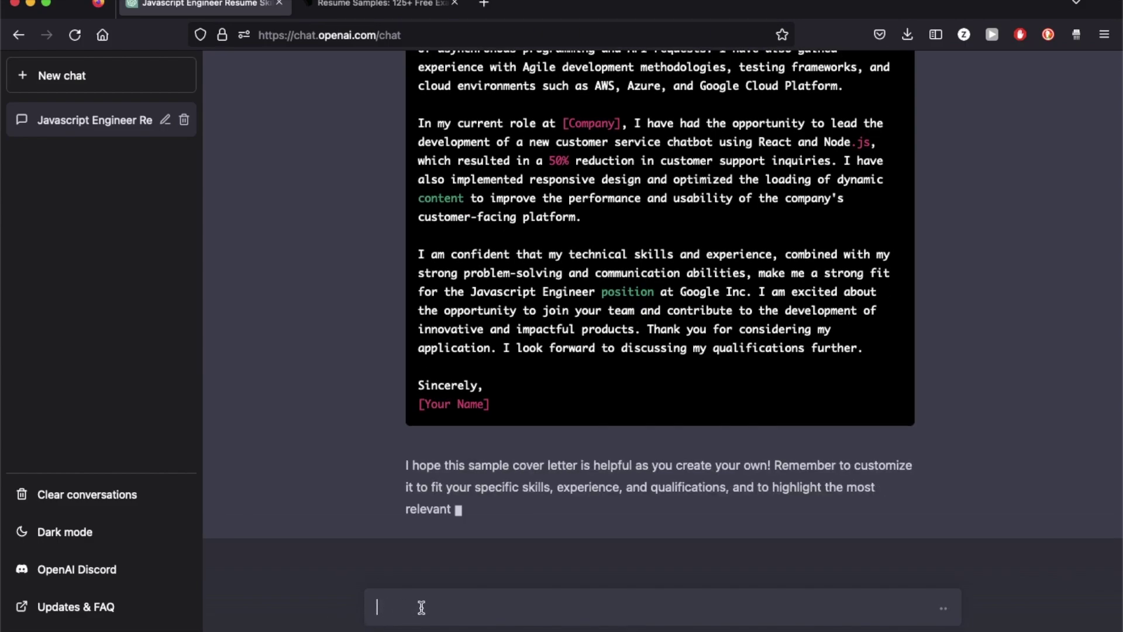
{"action": "scroll", "coordinate": [545, 336], "scroll_direction": "up", "scroll_amount": 3}
{"action": "scroll", "coordinate": [545, 336], "scroll_direction": "up", "scroll_amount": 1}
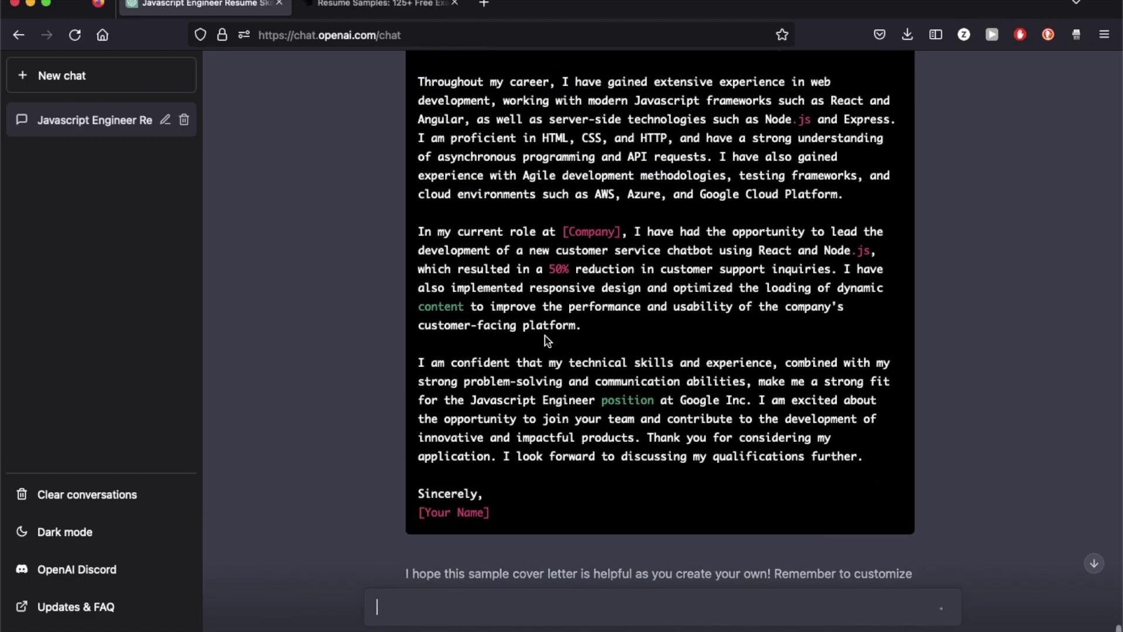
{"action": "scroll", "coordinate": [547, 345], "scroll_direction": "down", "scroll_amount": 5}
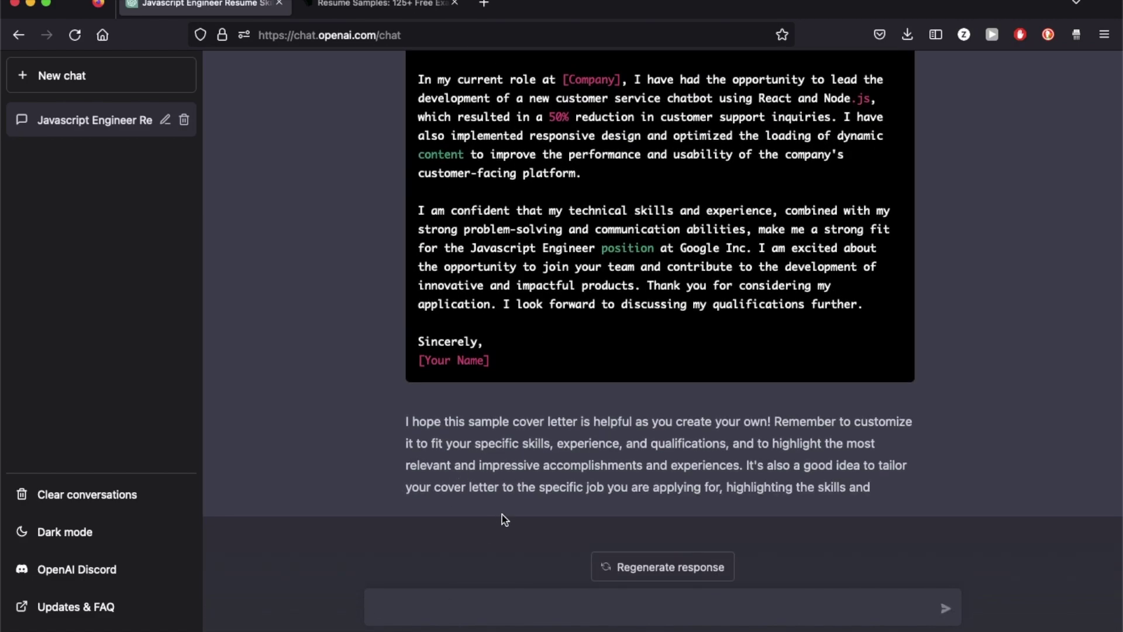
{"action": "scroll", "coordinate": [560, 354], "scroll_direction": "up", "scroll_amount": 10}
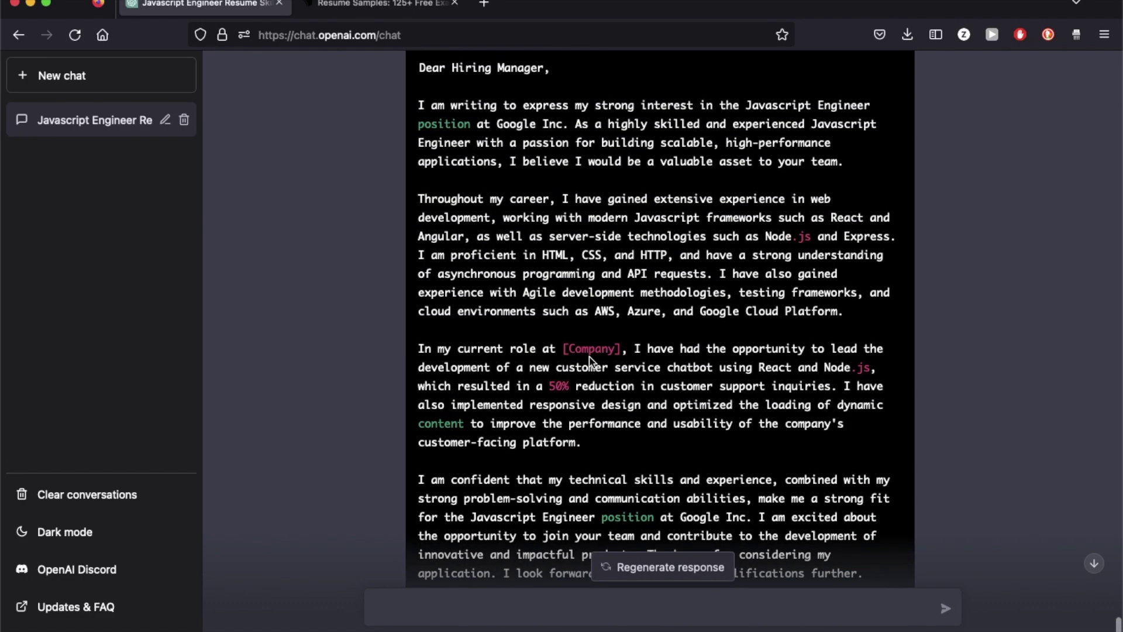
{"action": "scroll", "coordinate": [590, 361], "scroll_direction": "down", "scroll_amount": 10}
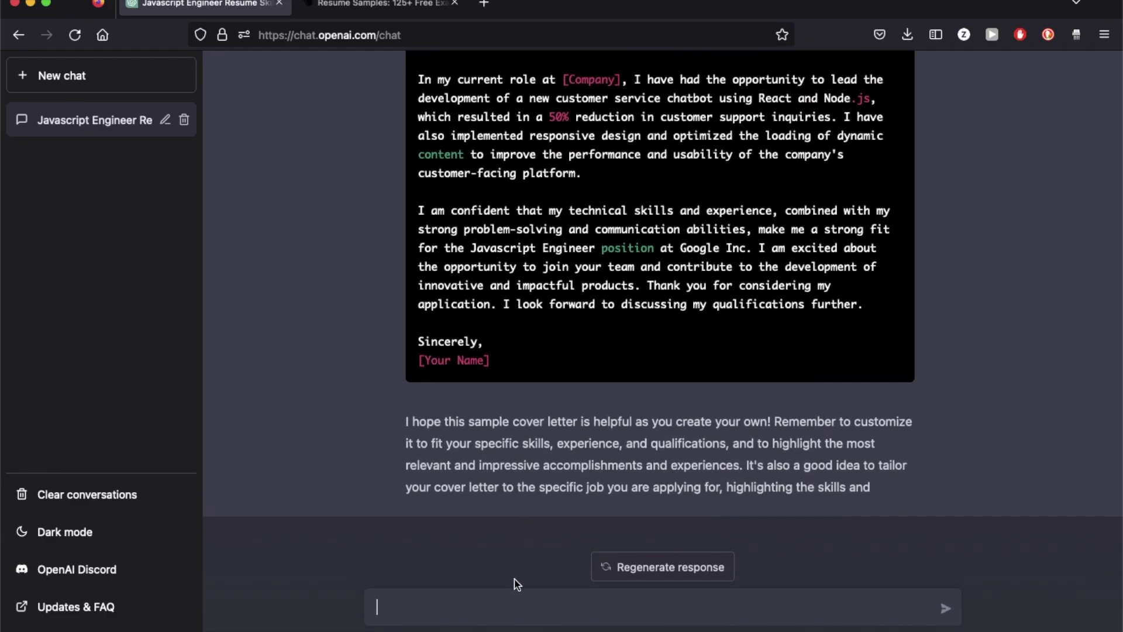
{"action": "type", "text": "Rewrite the letter emphasizi"}
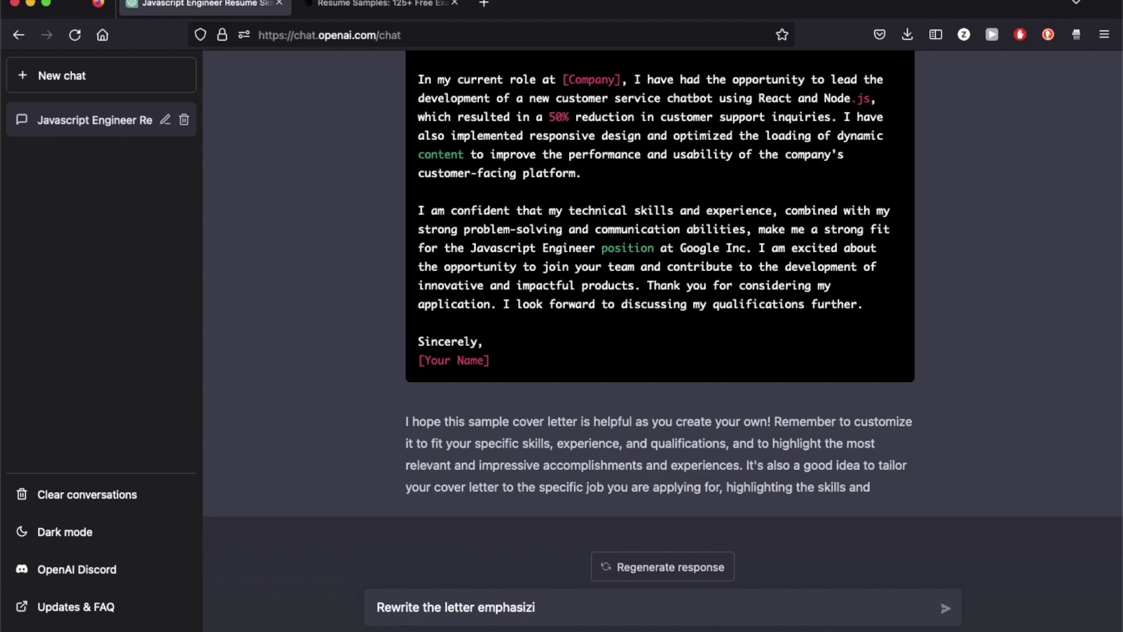
Step: Ask to rewrite the letter emphasizing 'webdriver IO', then highlight Webdriver IO in the revision
{"action": "type", "text": "ng the skill : webdriver IO"}
{"action": "key", "text": "Return"}
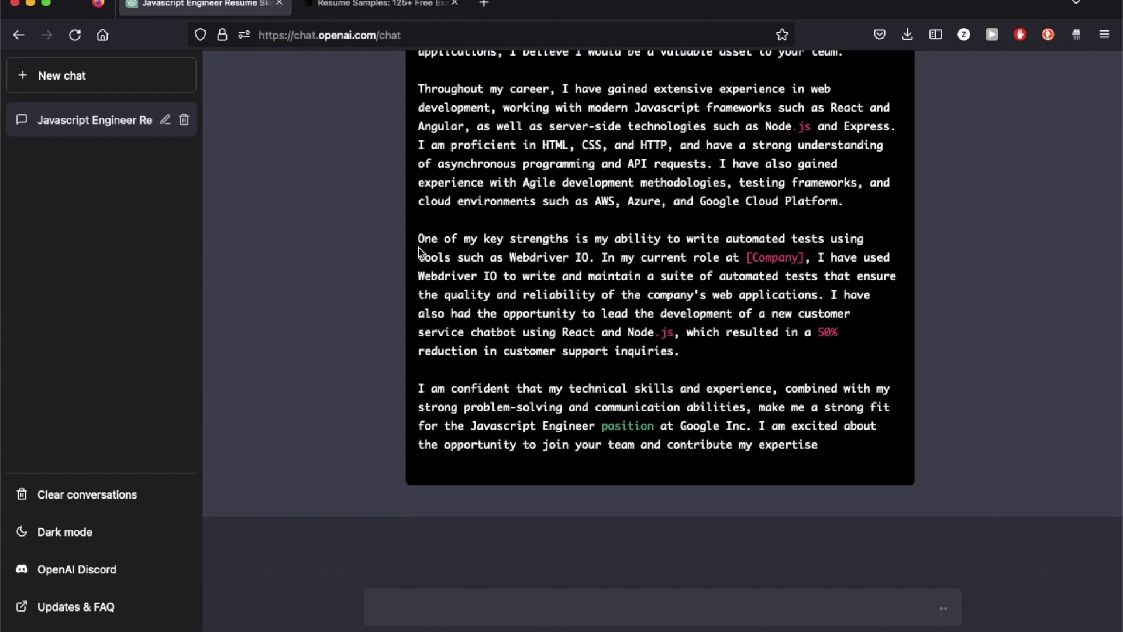
{"action": "left_click_drag", "start_coordinate": [419, 201], "coordinate": [593, 225]}
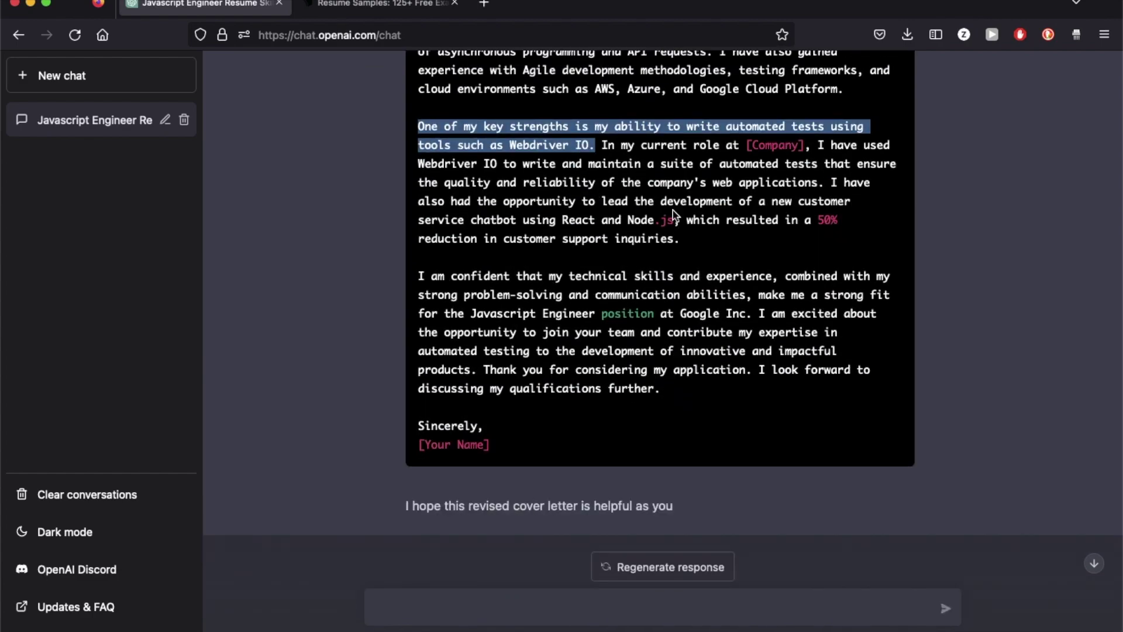
{"action": "scroll", "coordinate": [888, 284], "scroll_direction": "up", "scroll_amount": 3}
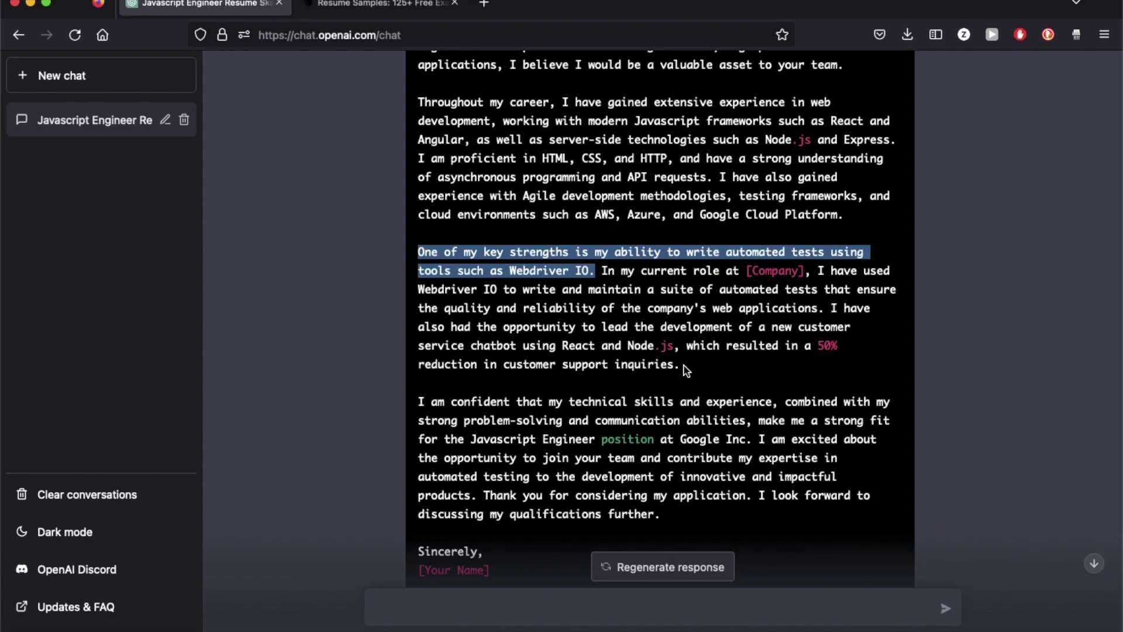
{"action": "left_click", "coordinate": [656, 299]}
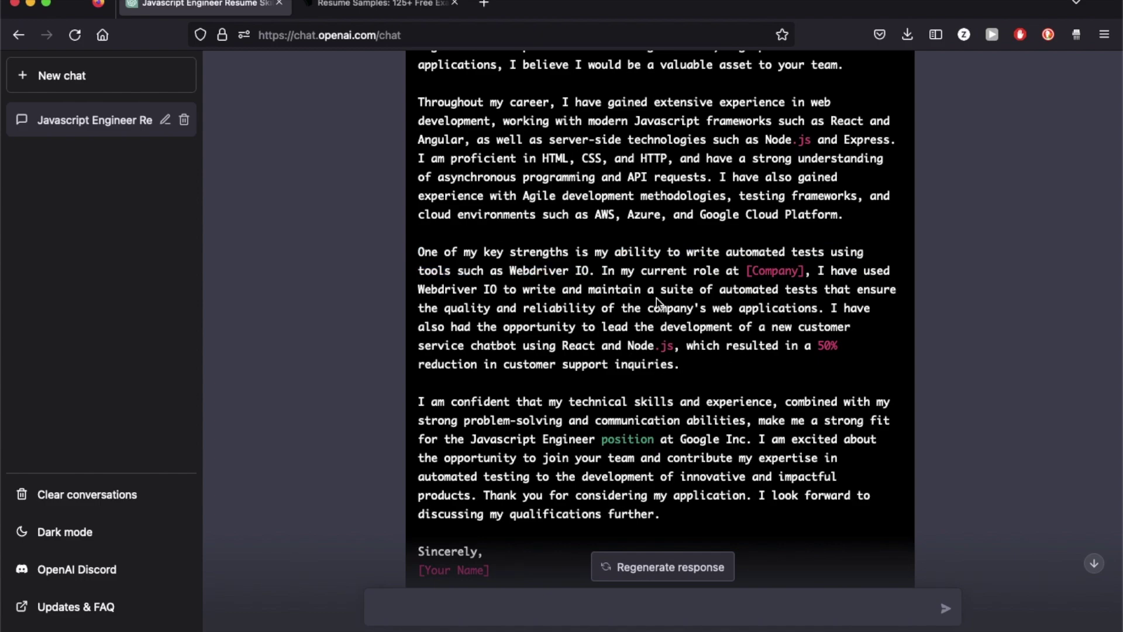
{"action": "left_click_drag", "start_coordinate": [511, 271], "coordinate": [589, 274]}
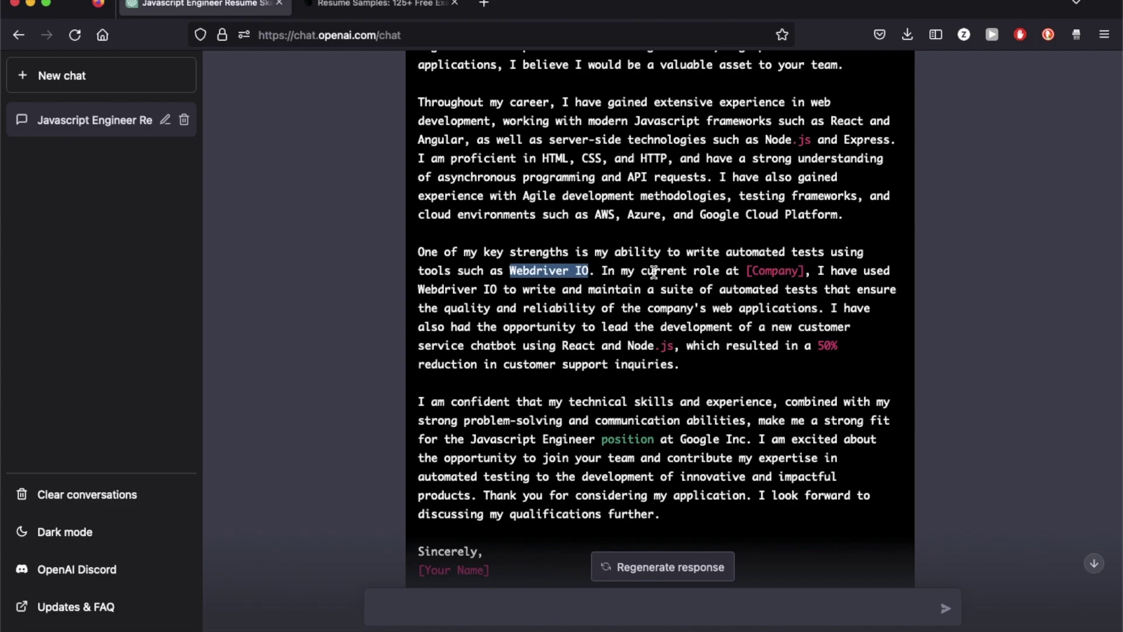
{"action": "scroll", "coordinate": [550, 325], "scroll_direction": "down", "scroll_amount": 2}
{"action": "scroll", "coordinate": [550, 325], "scroll_direction": "up", "scroll_amount": 10}
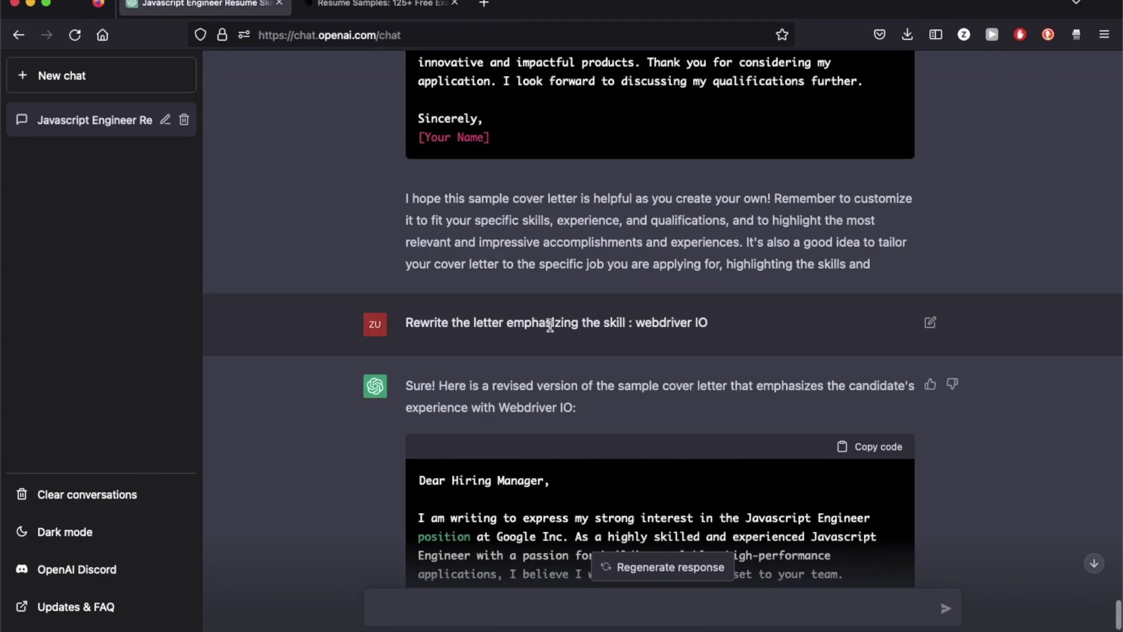
{"action": "scroll", "coordinate": [550, 325], "scroll_direction": "down", "scroll_amount": 8}
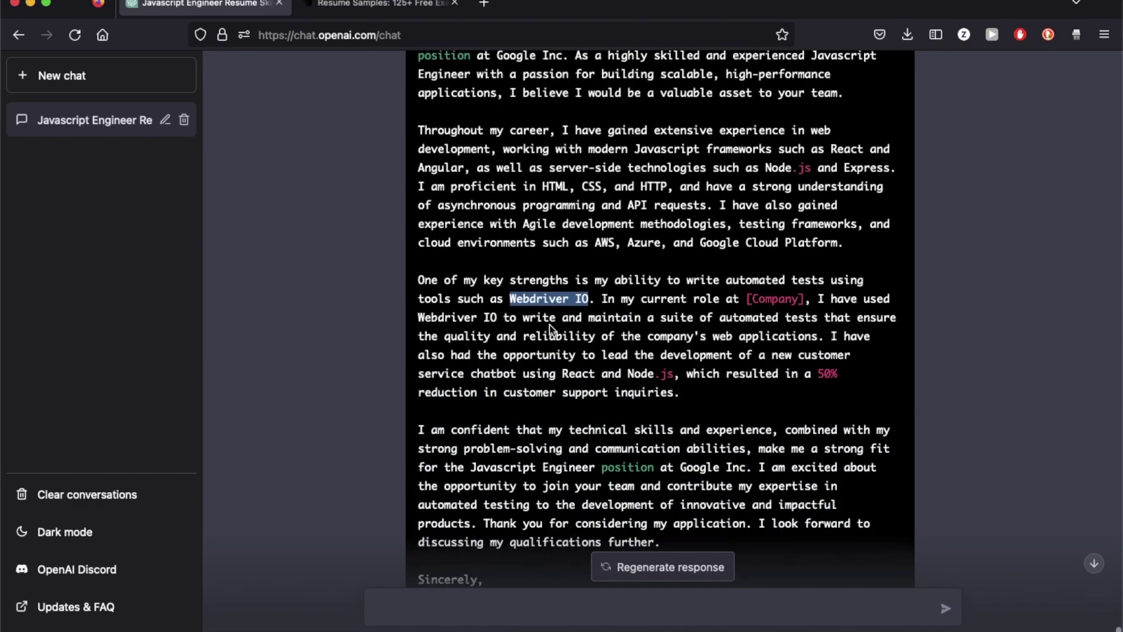
{"action": "scroll", "coordinate": [550, 330], "scroll_direction": "down", "scroll_amount": 3}
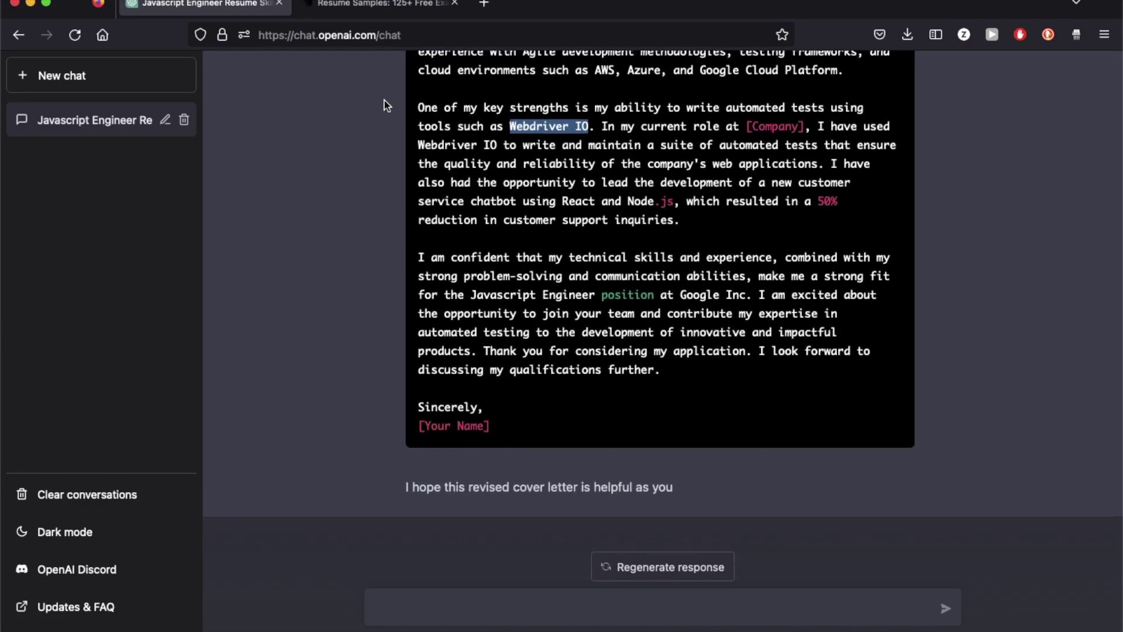
Step: Open the Veterinary Receptionist sample from the Resume.com samples page and scroll through it
{"action": "left_click", "coordinate": [378, 5]}
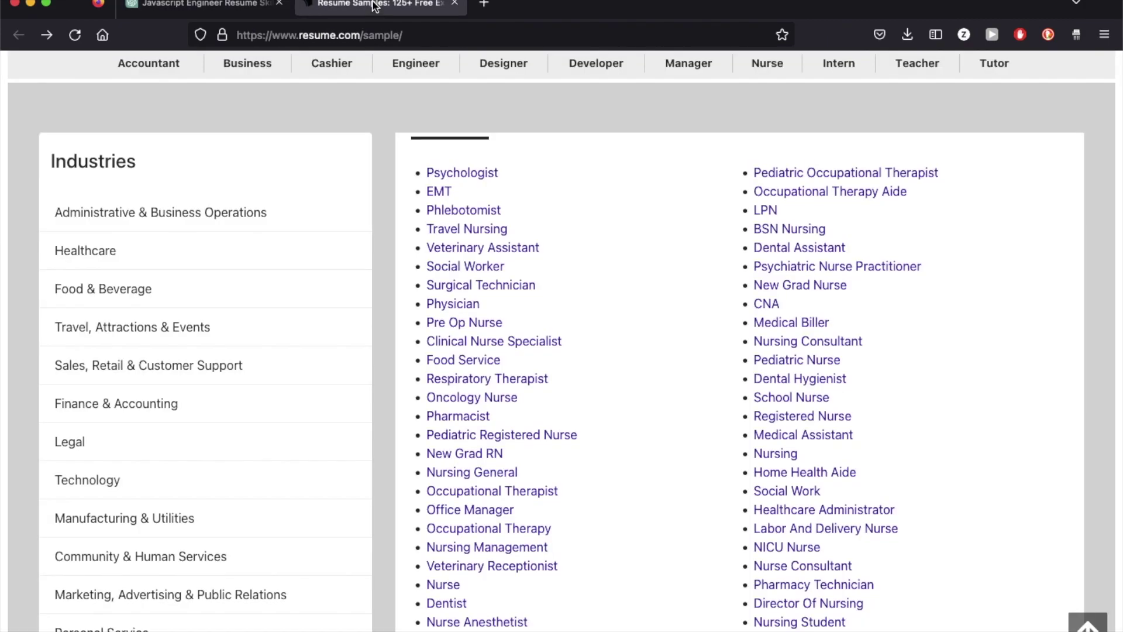
{"action": "scroll", "coordinate": [717, 591], "scroll_direction": "down", "scroll_amount": 4}
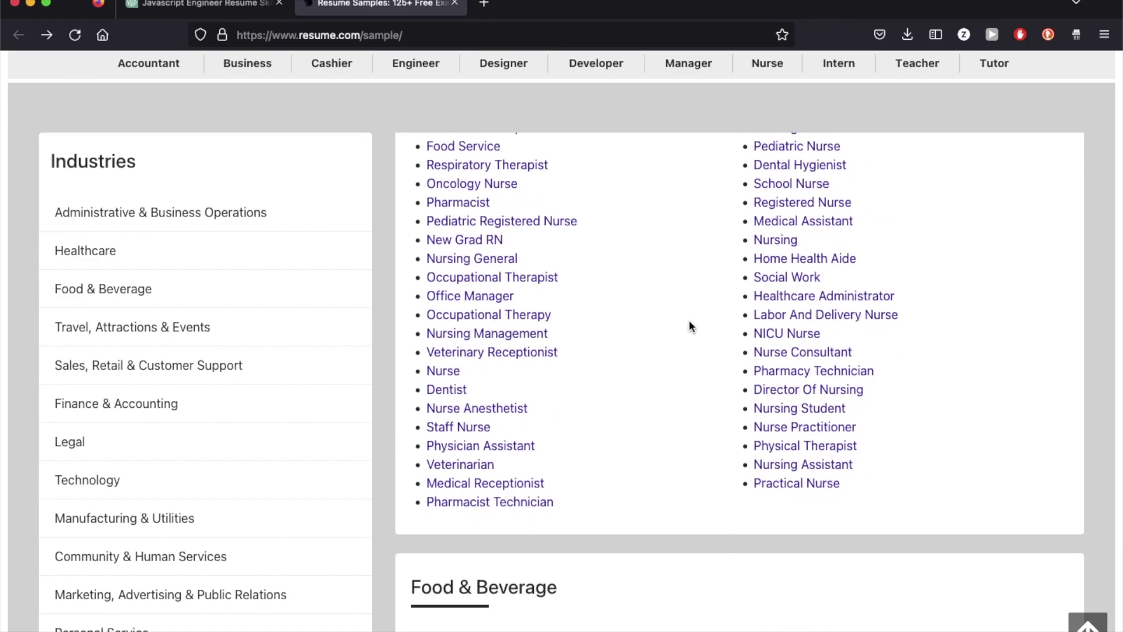
{"action": "left_click", "coordinate": [539, 354]}
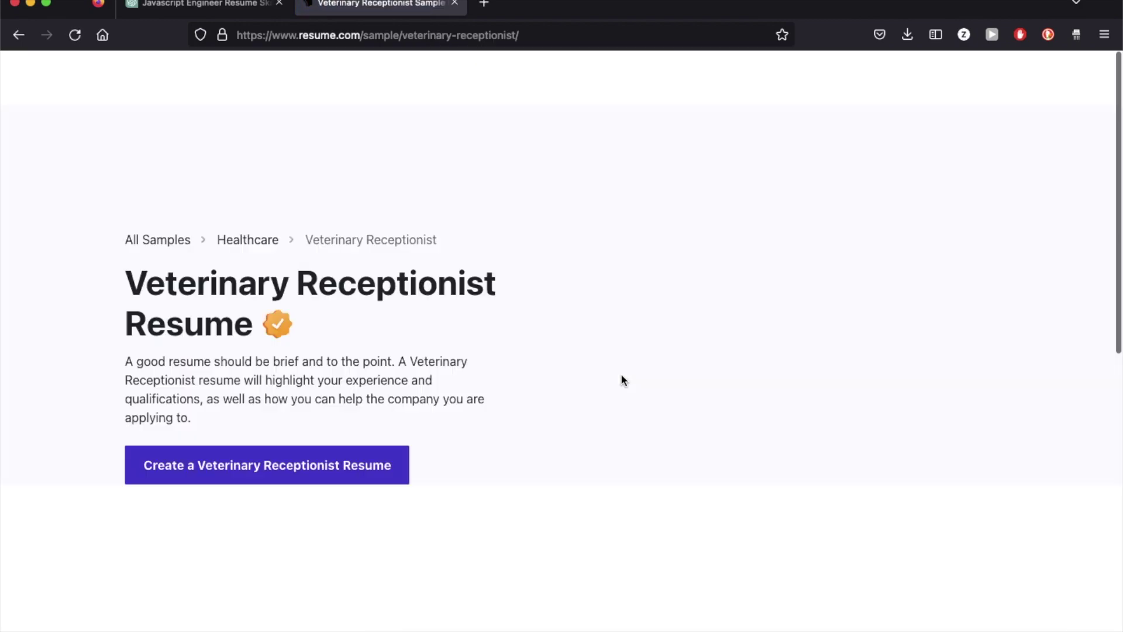
{"action": "scroll", "coordinate": [721, 368], "scroll_direction": "down", "scroll_amount": 10}
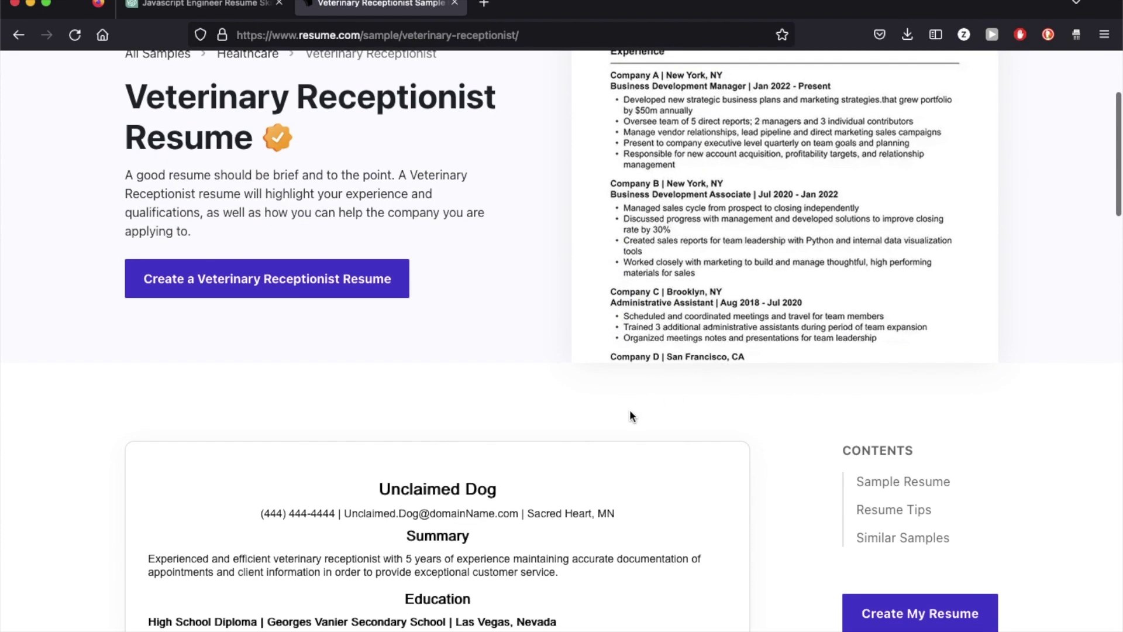
{"action": "scroll", "coordinate": [613, 438], "scroll_direction": "down", "scroll_amount": 2}
{"action": "scroll", "coordinate": [495, 339], "scroll_direction": "up", "scroll_amount": 2}
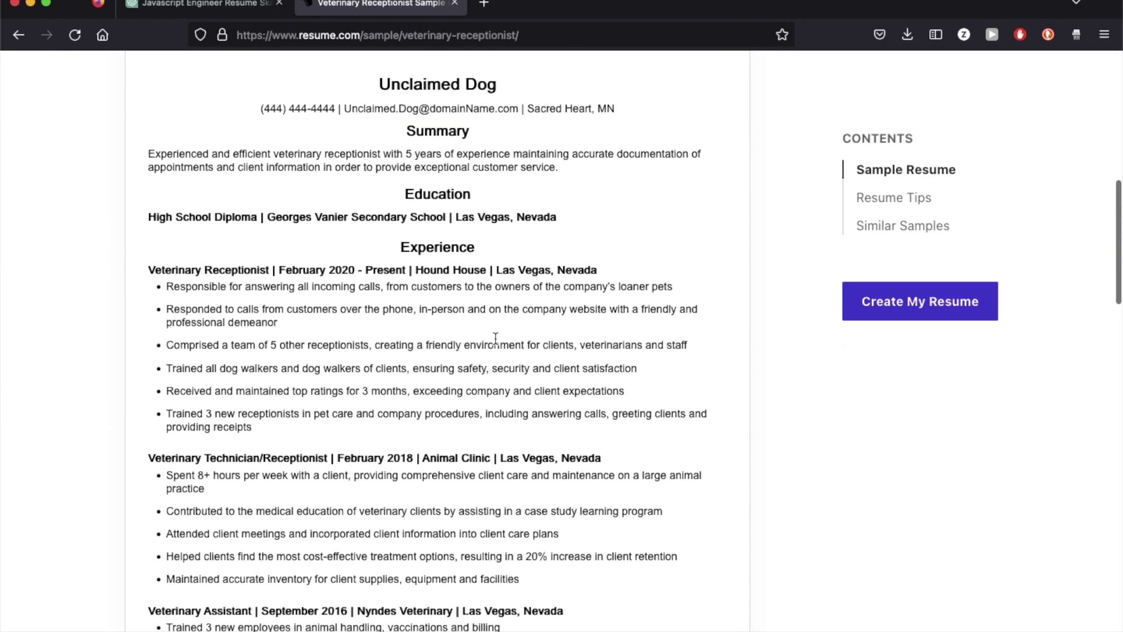
{"action": "scroll", "coordinate": [567, 339], "scroll_direction": "down", "scroll_amount": 2}
{"action": "scroll", "coordinate": [406, 220], "scroll_direction": "up", "scroll_amount": 3}
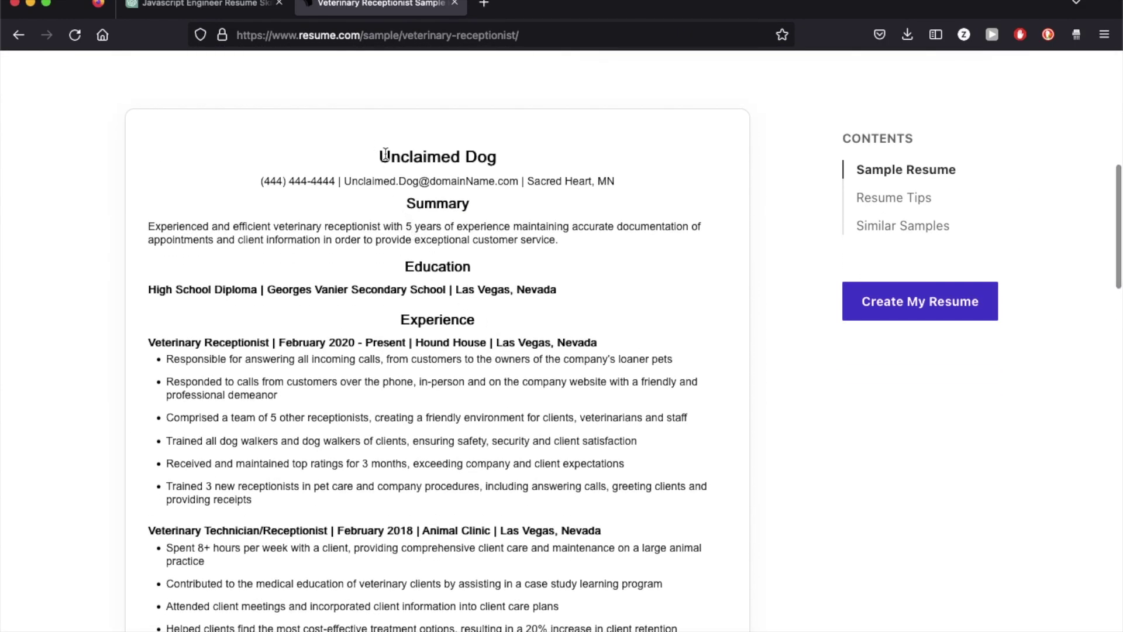
Step: Select the sample resume's text, then return to the ChatGPT conversation
{"action": "left_click_drag", "start_coordinate": [385, 153], "coordinate": [489, 501]}
{"action": "scroll", "coordinate": [562, 333], "scroll_direction": "up", "scroll_amount": 2}
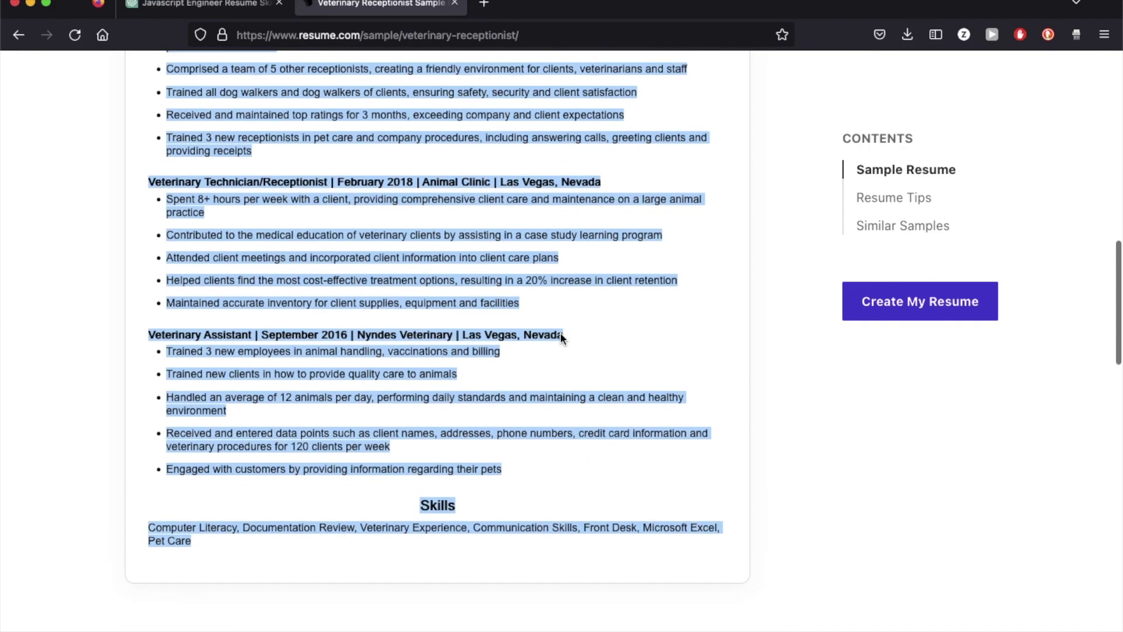
{"action": "left_click", "coordinate": [597, 356]}
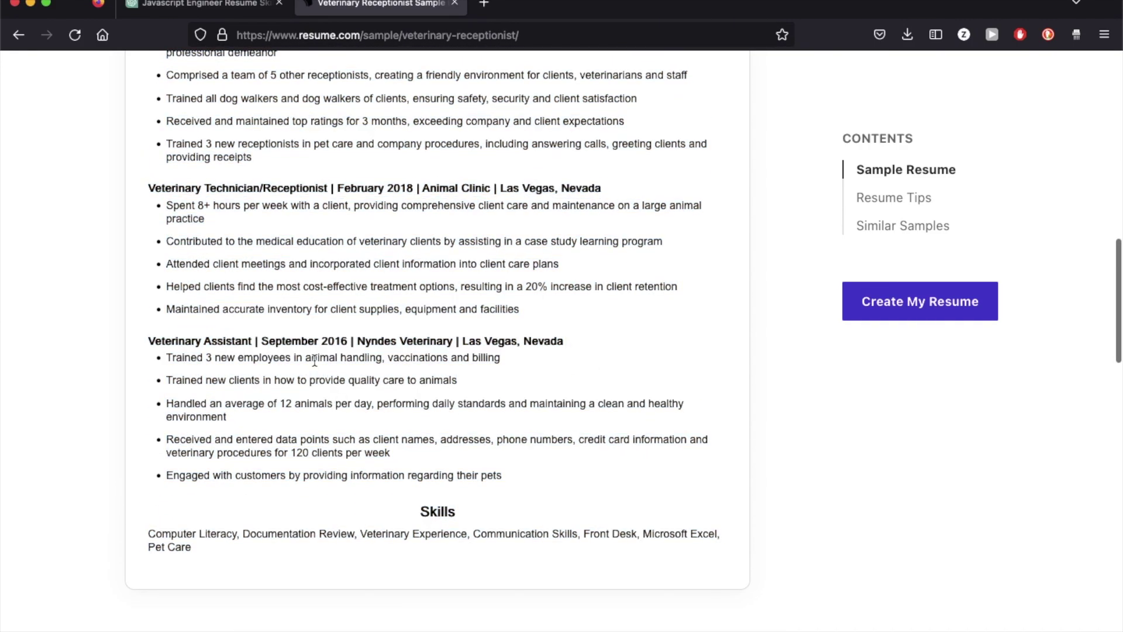
{"action": "scroll", "coordinate": [334, 285], "scroll_direction": "up", "scroll_amount": 3}
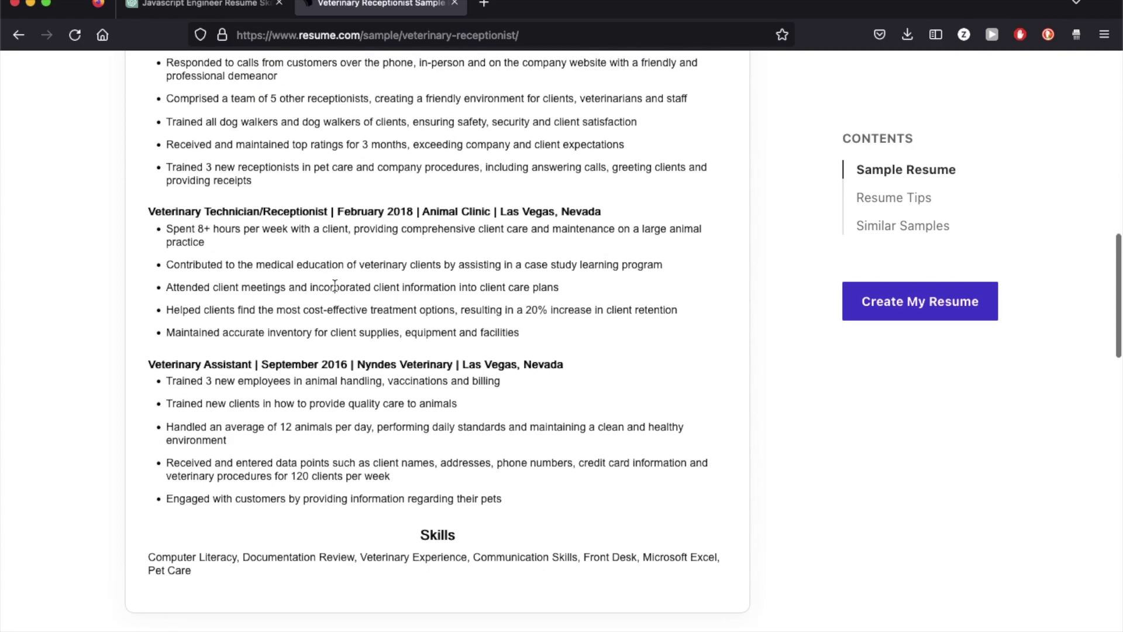
{"action": "scroll", "coordinate": [342, 233], "scroll_direction": "up", "scroll_amount": 2}
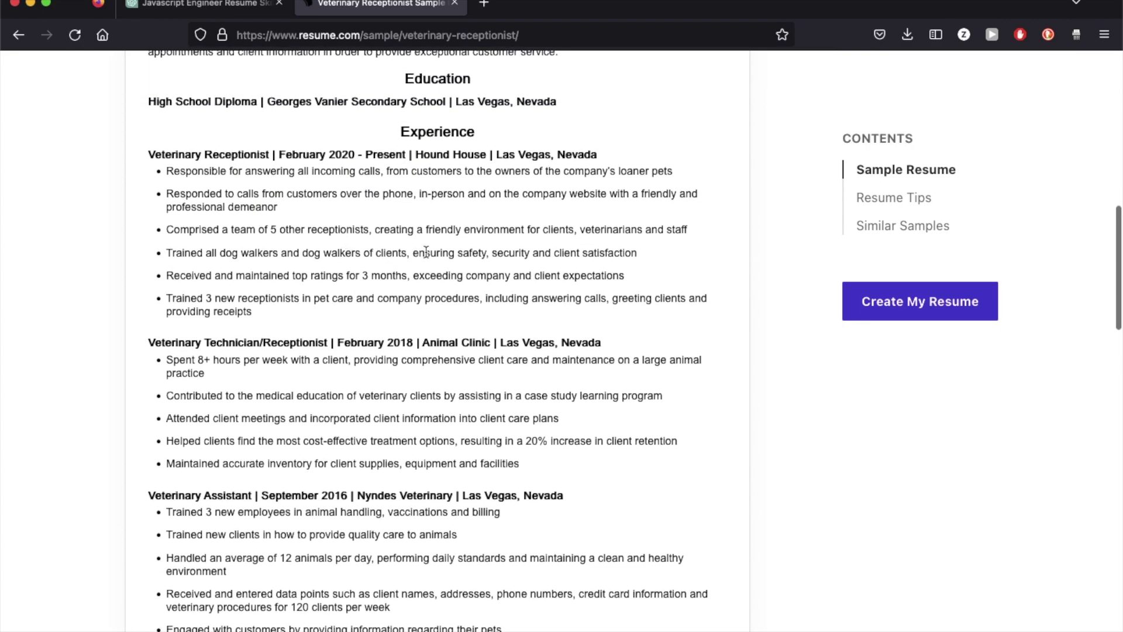
{"action": "scroll", "coordinate": [545, 278], "scroll_direction": "up", "scroll_amount": 3}
{"action": "scroll", "coordinate": [543, 276], "scroll_direction": "down", "scroll_amount": 6}
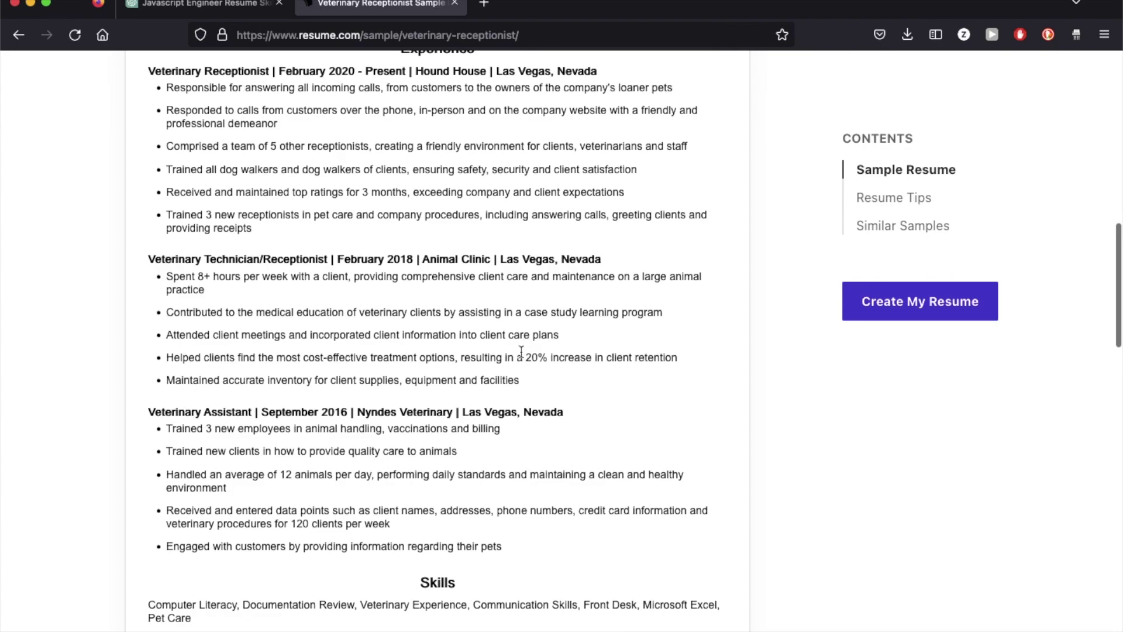
{"action": "scroll", "coordinate": [501, 384], "scroll_direction": "down", "scroll_amount": 3}
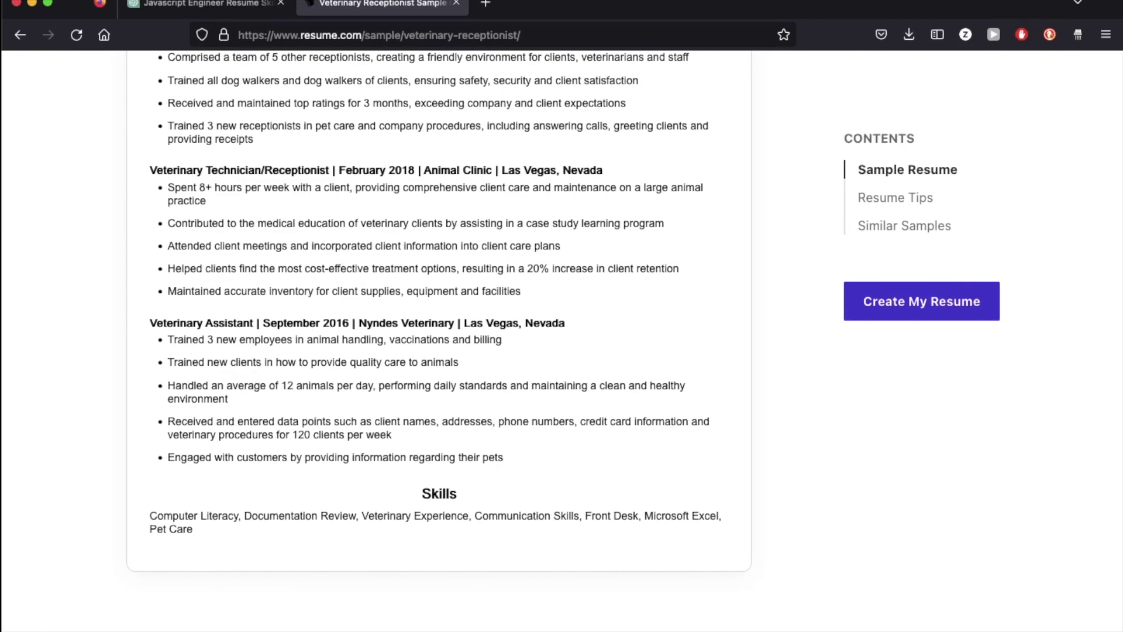
{"action": "key", "text": "ctrl+shift+Tab"}
Step: Ask ChatGPT 'Does the following candidate have experience with dogs :' with the pasted veterinary resume
{"action": "left_click", "coordinate": [521, 602]}
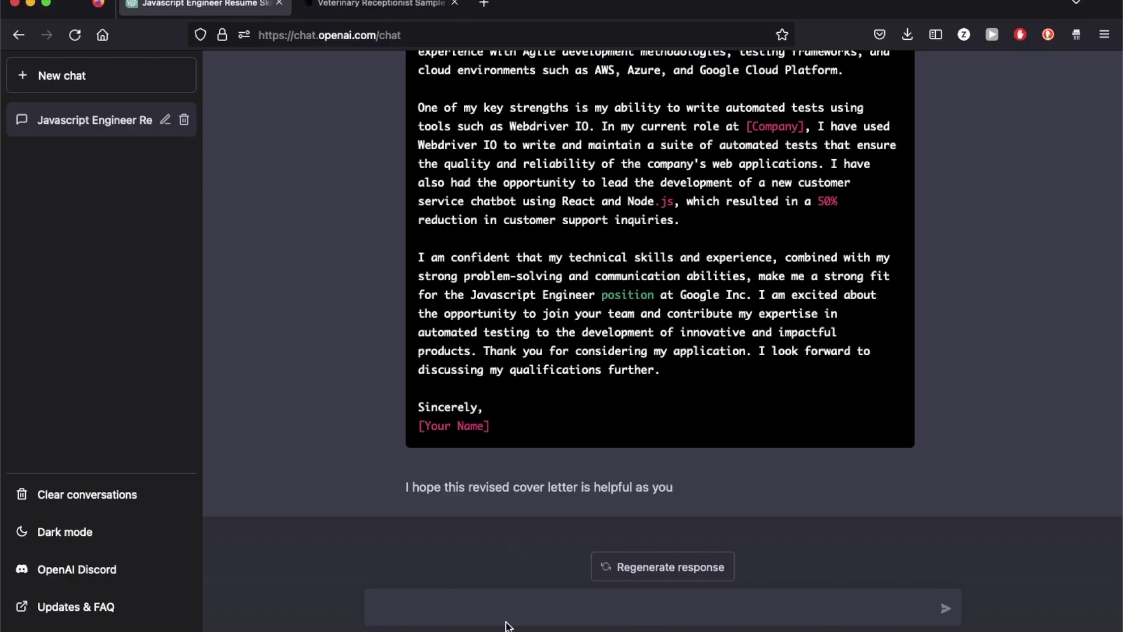
{"action": "type", "text": "Does the foll"}
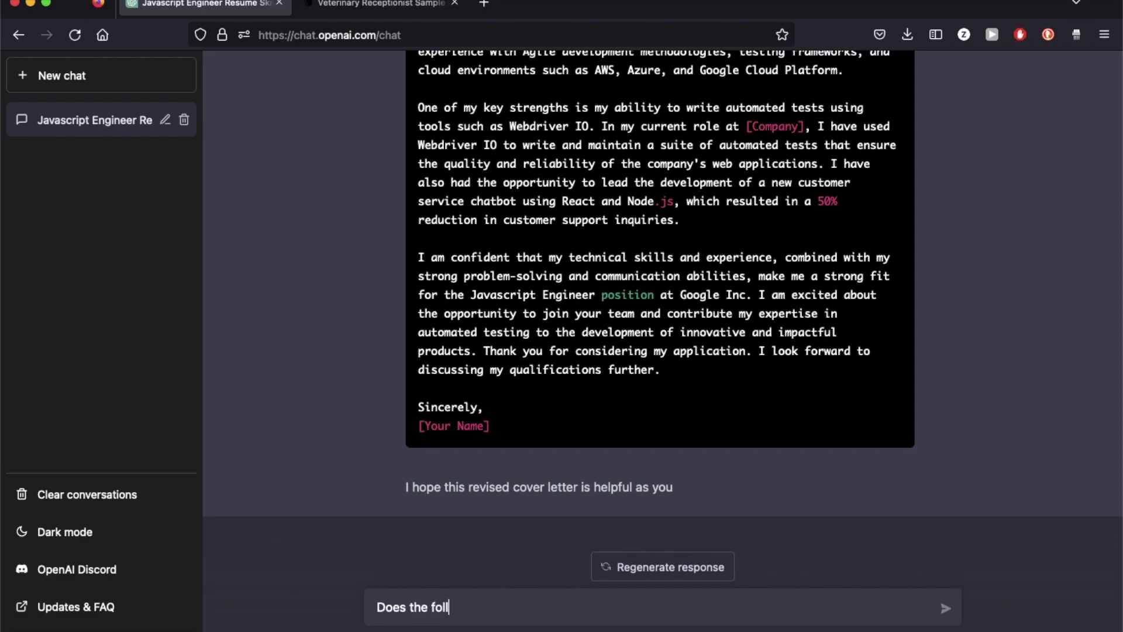
{"action": "type", "text": "owing eandidate have experie"}
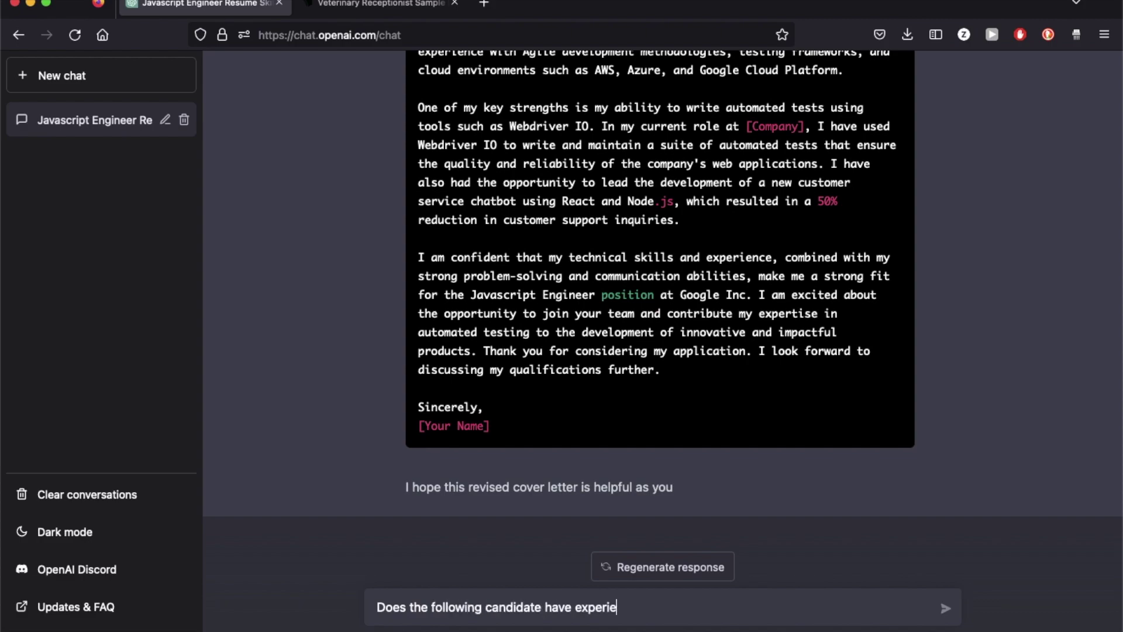
{"action": "type", "text": "nce with go"}
{"action": "key", "text": "BackSpace"}
{"action": "type", "text": "dogs :"}
{"action": "key", "text": "super+v"}
{"action": "key", "text": "Return"}
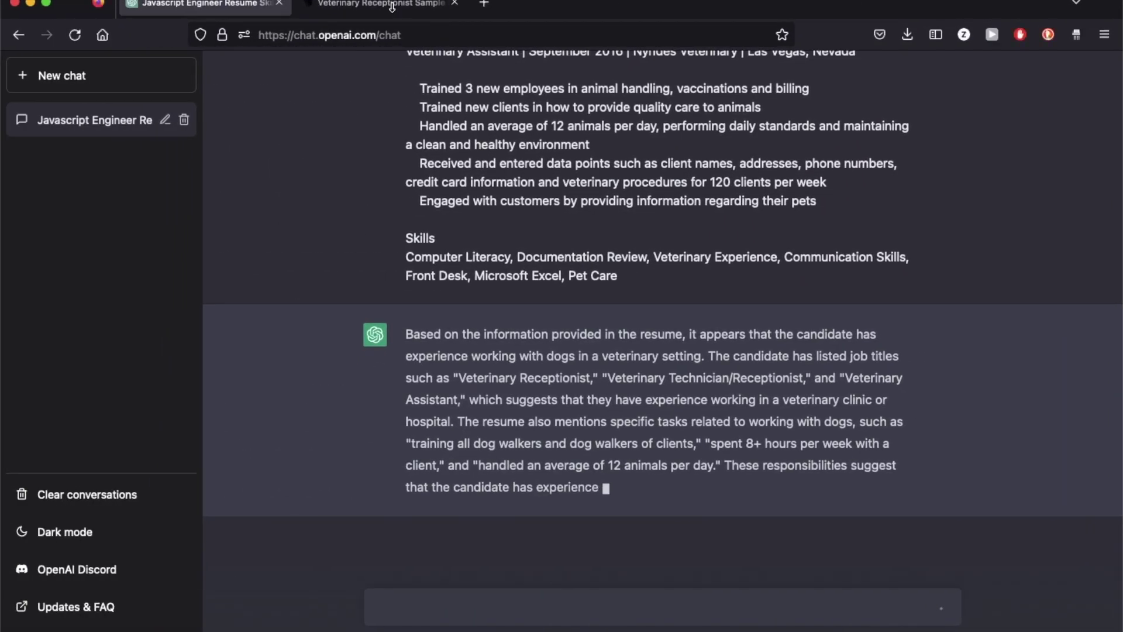
{"action": "left_click", "coordinate": [388, 6]}
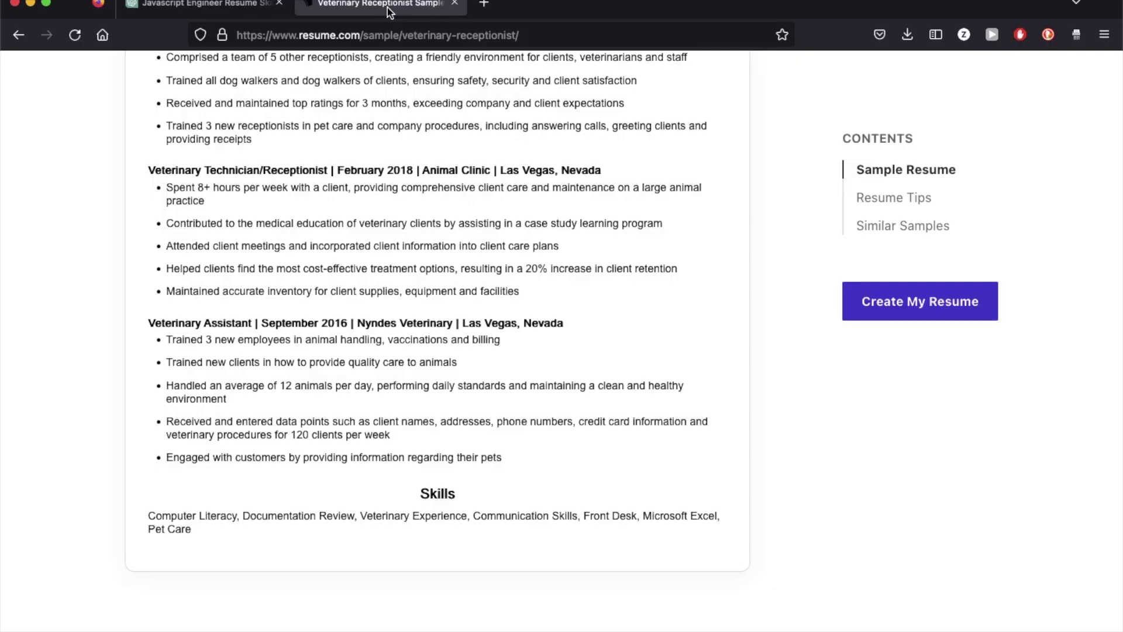
Step: Search the sample resume for 'dog' and highlight the bullet about training dog walkers
{"action": "type", "text": "dog"}
{"action": "key", "text": "Return"}
{"action": "scroll", "coordinate": [341, 130], "scroll_direction": "down", "scroll_amount": 5}
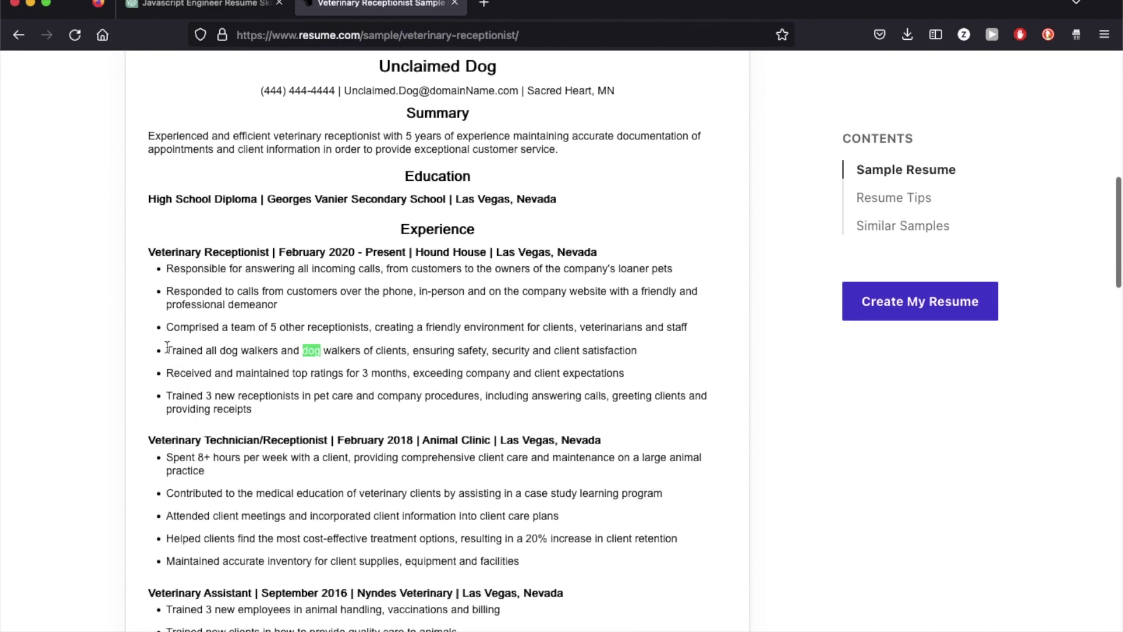
{"action": "left_click_drag", "start_coordinate": [167, 348], "coordinate": [360, 345]}
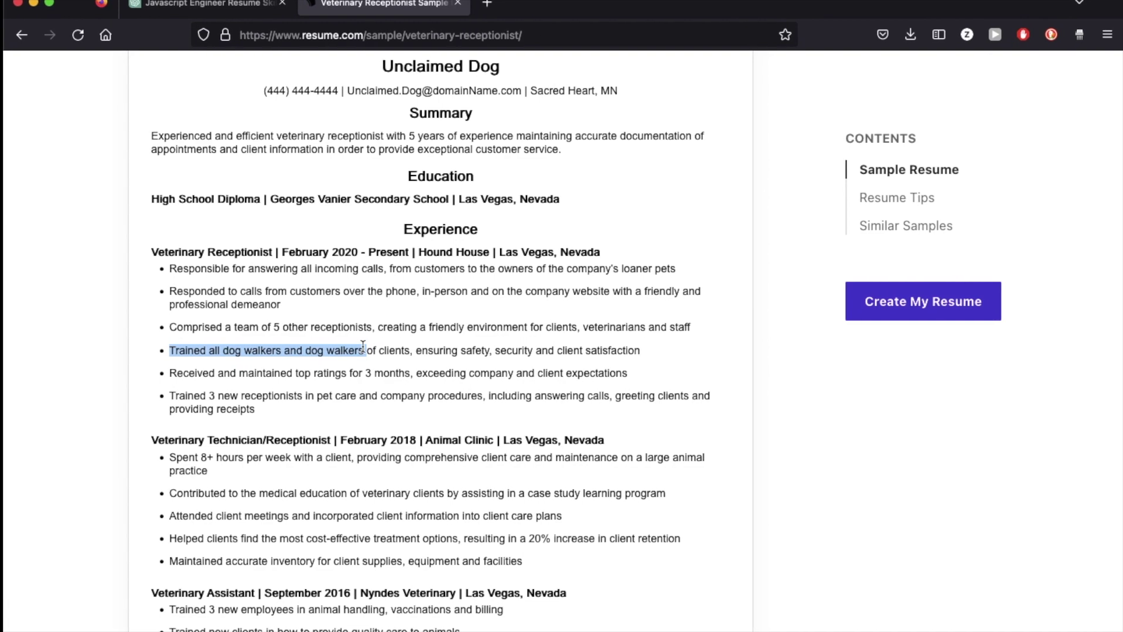
{"action": "key", "text": "ctrl+shift+Tab"}
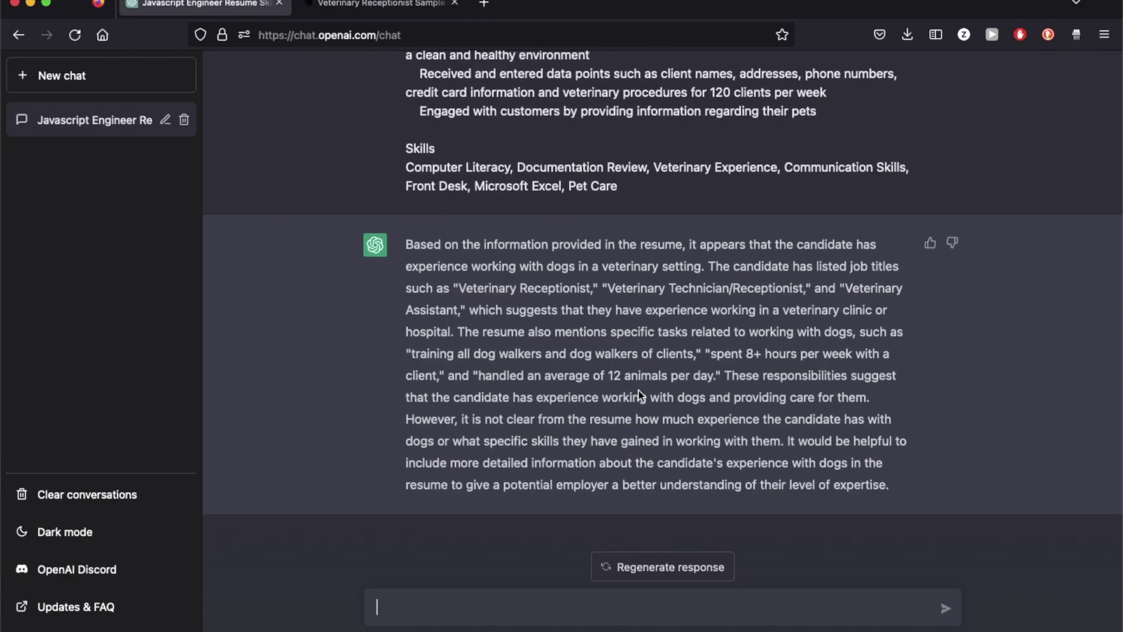
Step: Review ChatGPT's dog-experience answer, highlighting its quoted dog-related tasks and opening paragraph
{"action": "left_click_drag", "start_coordinate": [465, 333], "coordinate": [728, 369]}
{"action": "left_click", "coordinate": [728, 369]}
{"action": "left_click", "coordinate": [497, 615]}
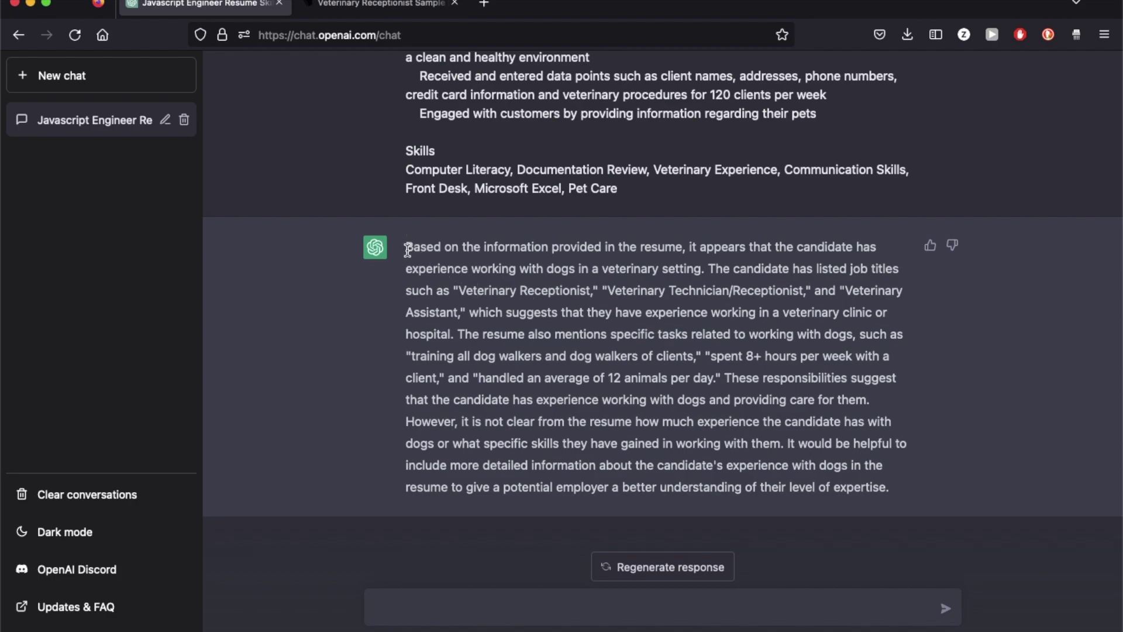
{"action": "left_click_drag", "start_coordinate": [406, 247], "coordinate": [858, 491]}
{"action": "left_click", "coordinate": [737, 439]}
Step: Send the follow-up 'Update that response in bullet points'
{"action": "type", "text": "Update that response in"}
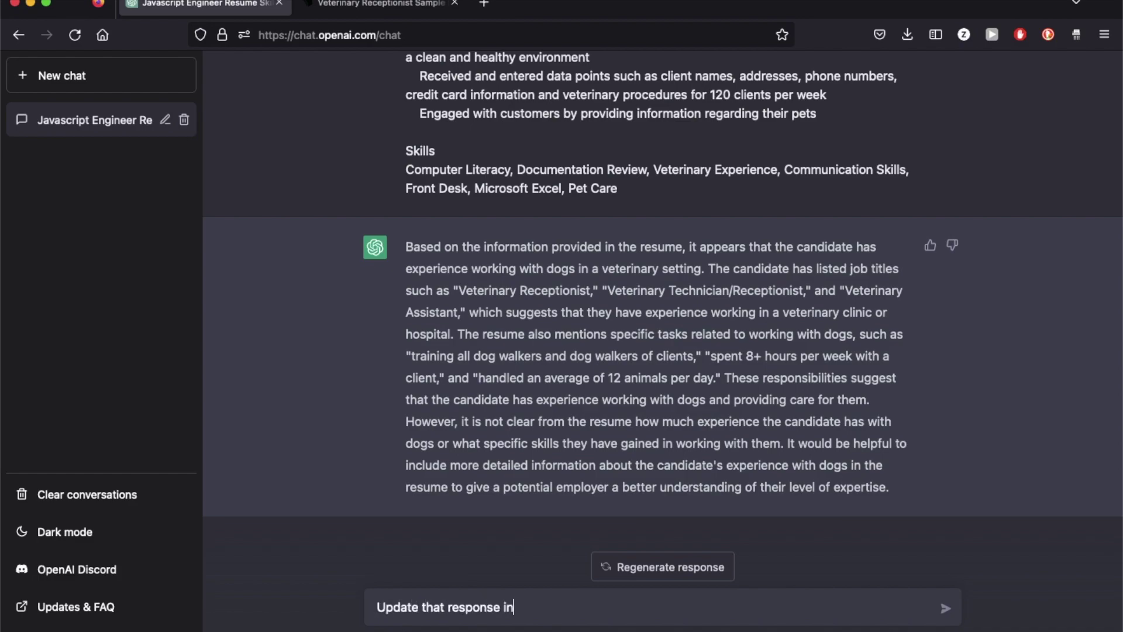
{"action": "type", "text": " ulist"}
{"action": "key", "text": "BackSpace"}
{"action": "key", "text": "BackSpace"}
{"action": "key", "text": "BackSpace"}
{"action": "type", "text": "bullet points"}
{"action": "key", "text": "Return"}
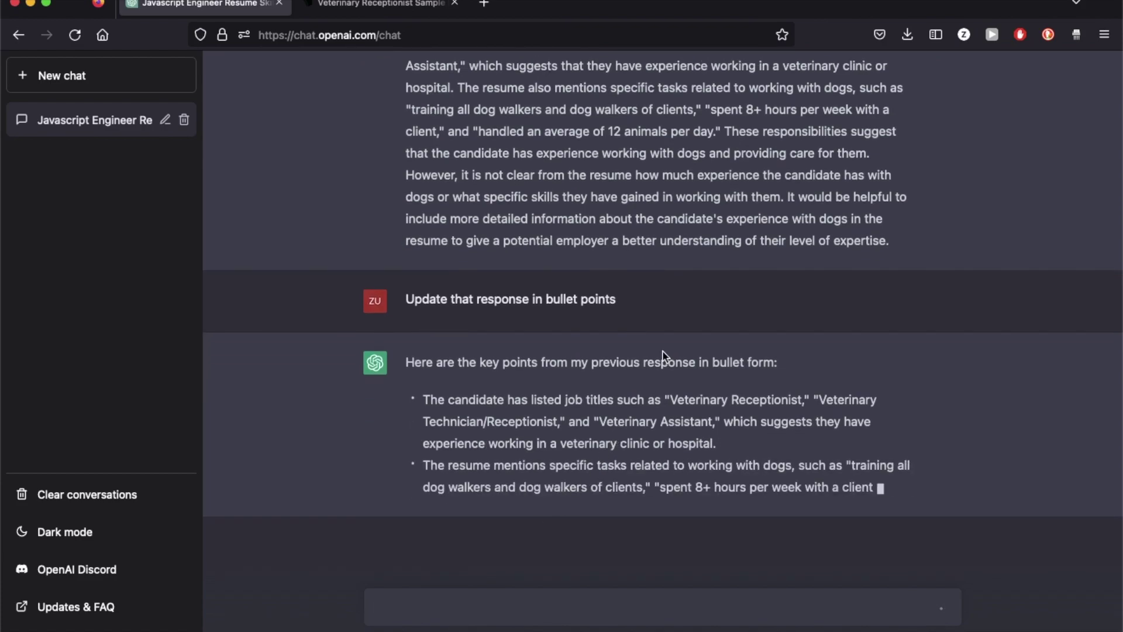
Step: Scroll through the chat comparing the four-point bulleted reply with the earlier answer
{"action": "scroll", "coordinate": [664, 352], "scroll_direction": "up", "scroll_amount": 8}
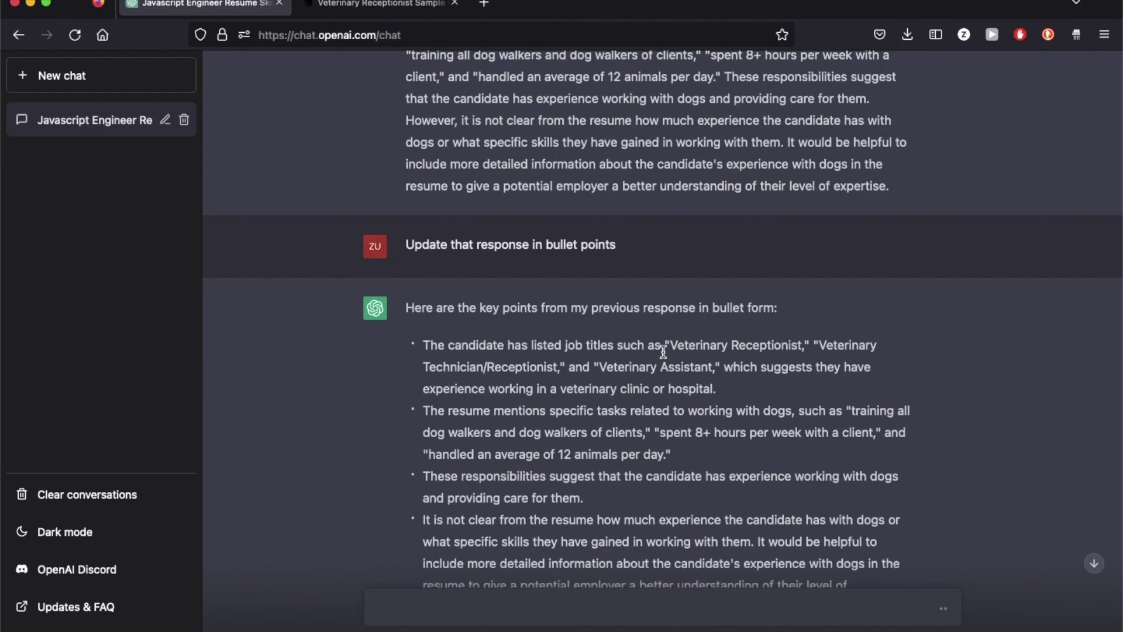
{"action": "scroll", "coordinate": [663, 351], "scroll_direction": "down", "scroll_amount": 3}
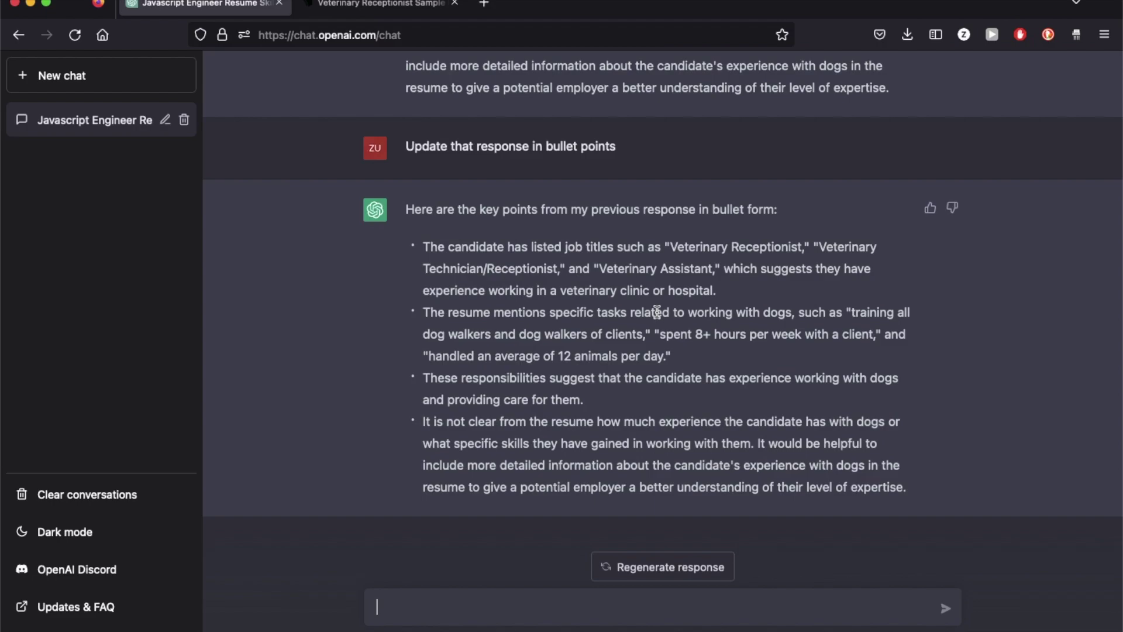
{"action": "scroll", "coordinate": [615, 516], "scroll_direction": "up", "scroll_amount": 10}
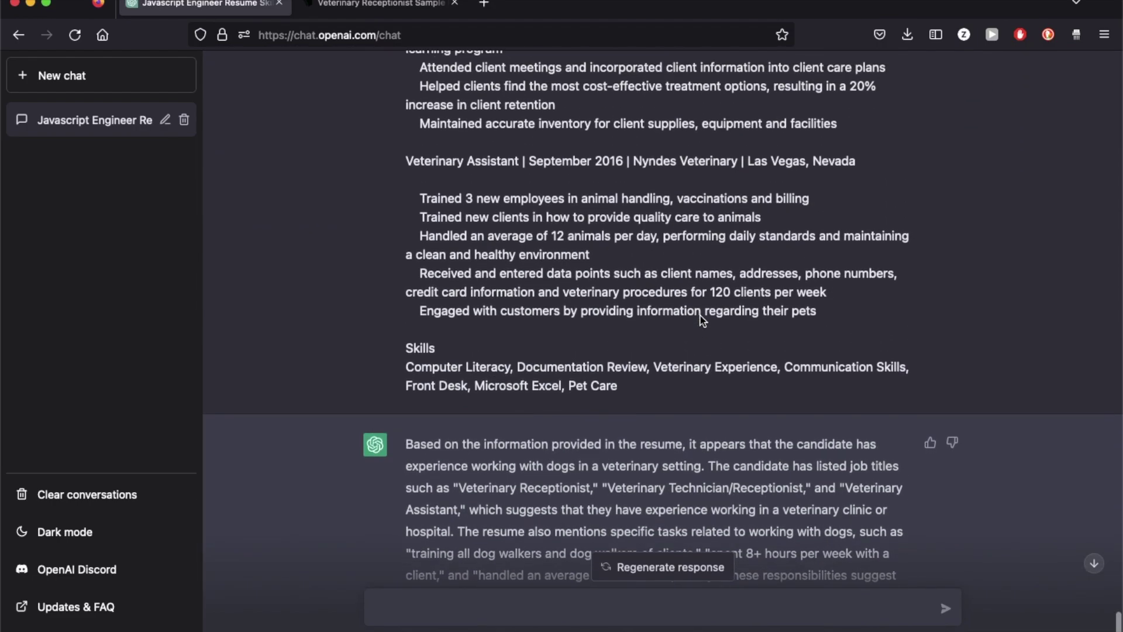
{"action": "scroll", "coordinate": [702, 321], "scroll_direction": "down", "scroll_amount": 12}
{"action": "scroll", "coordinate": [700, 316], "scroll_direction": "up", "scroll_amount": 1}
{"action": "left_click_drag", "start_coordinate": [566, 290], "coordinate": [697, 404]}
{"action": "left_click", "coordinate": [730, 331]}
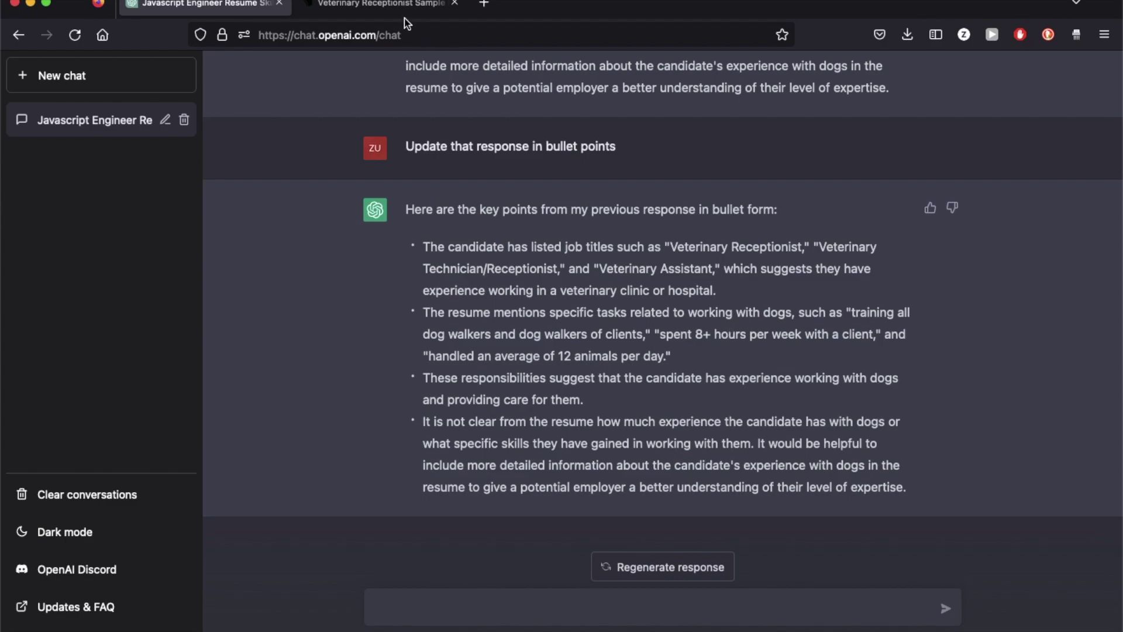
{"action": "scroll", "coordinate": [685, 301], "scroll_direction": "down", "scroll_amount": 1}
{"action": "scroll", "coordinate": [685, 300], "scroll_direction": "up", "scroll_amount": 10}
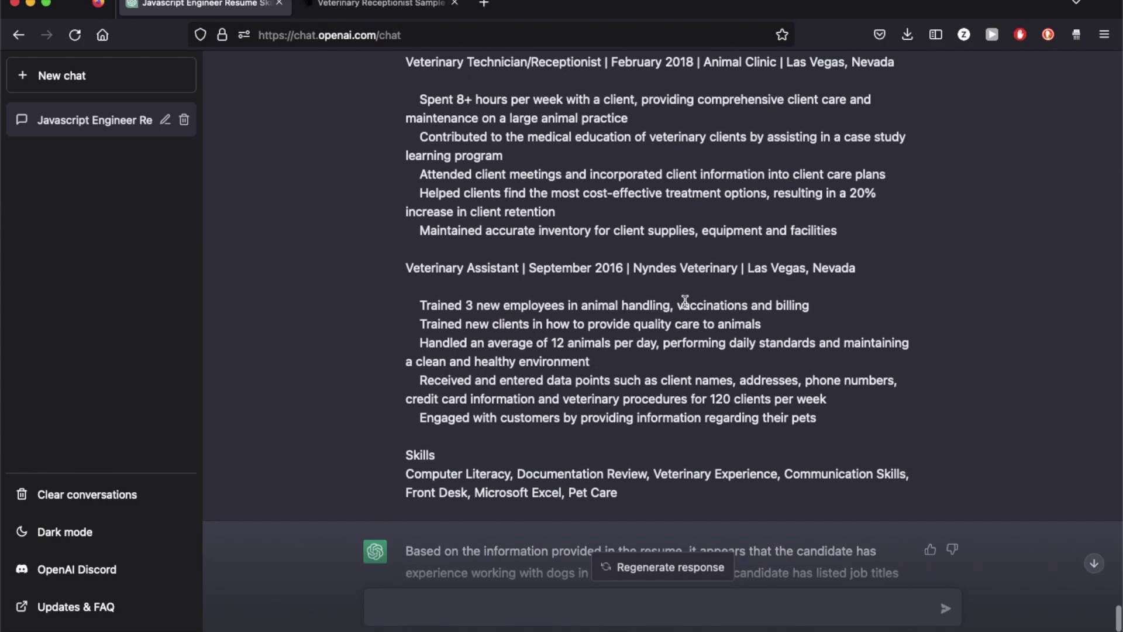
{"action": "scroll", "coordinate": [685, 301], "scroll_direction": "down", "scroll_amount": 10}
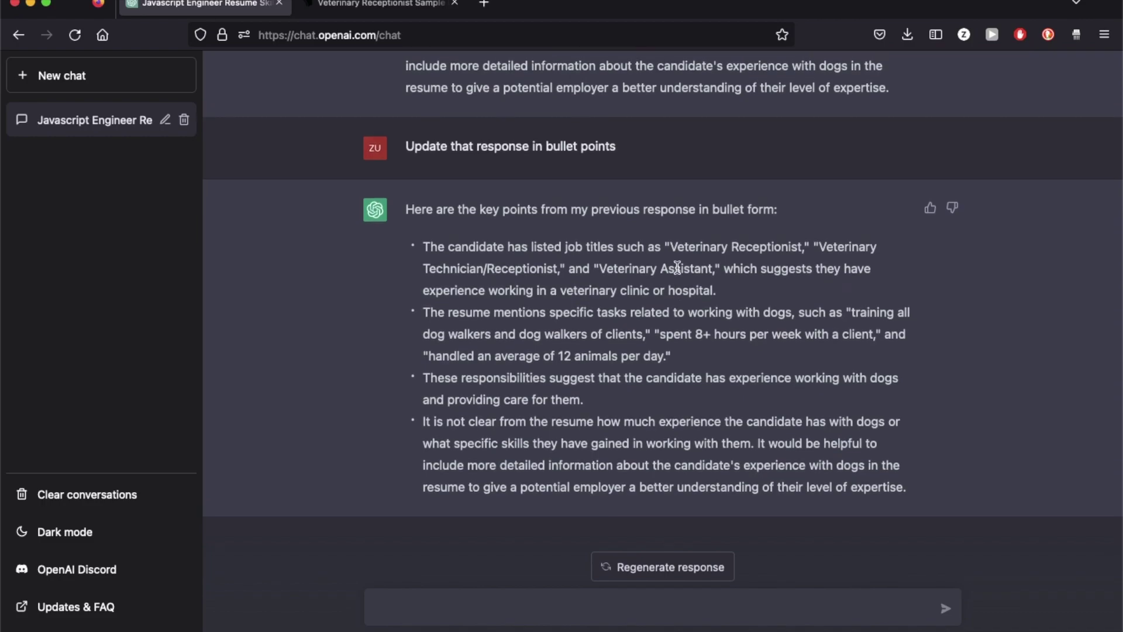